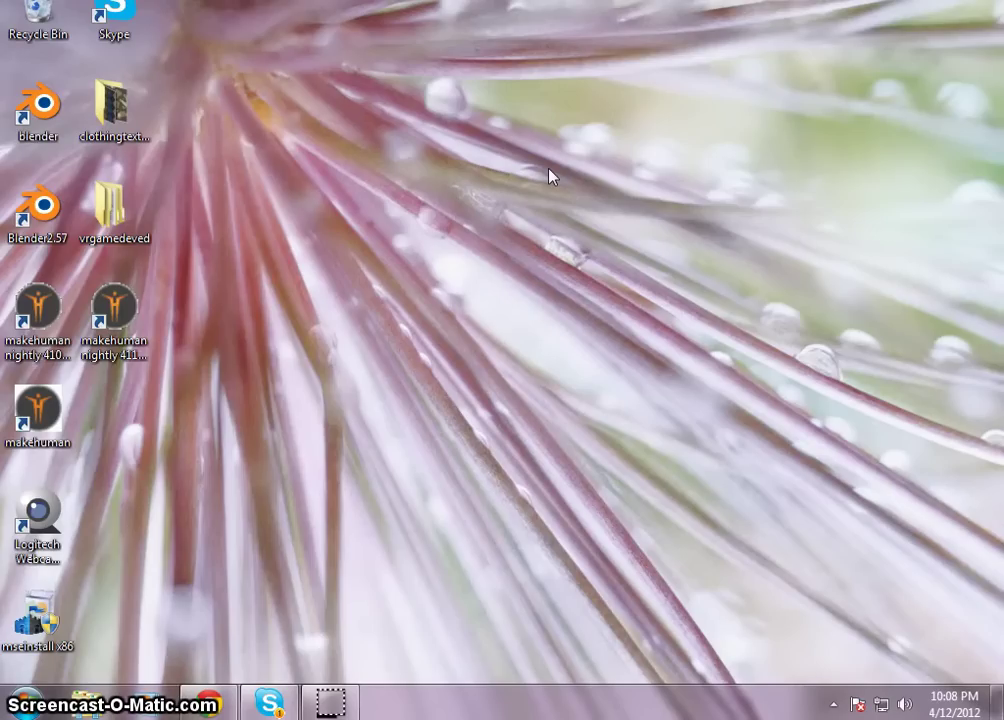
- Launch the stable makehuman release from the desktop and move its window up so that it fits fully on screen
click(133, 312)
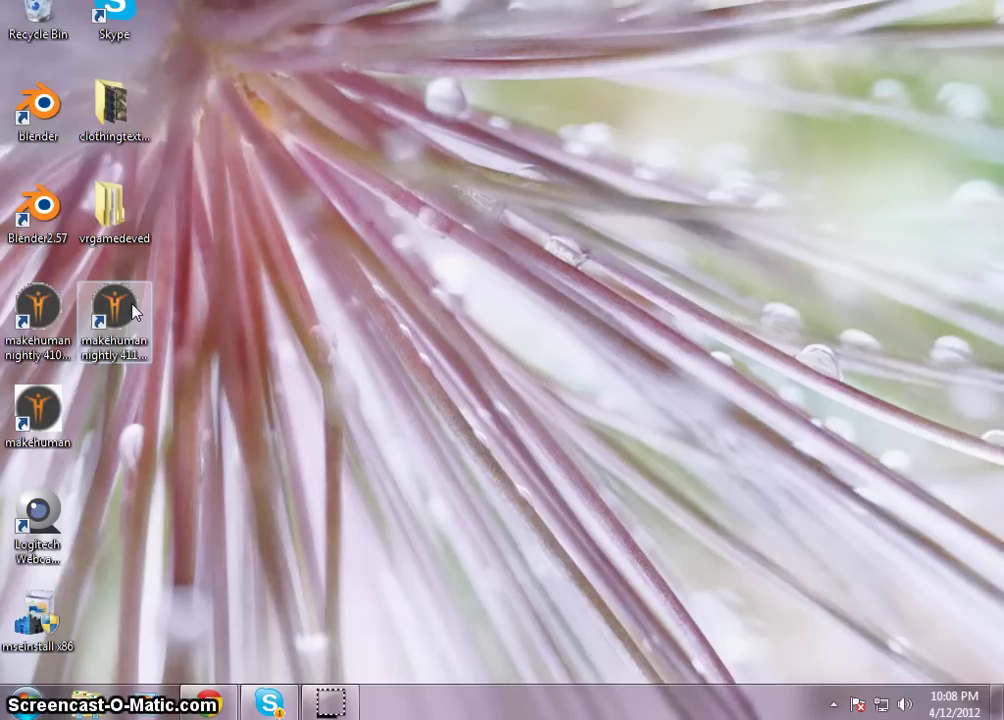
click(408, 273)
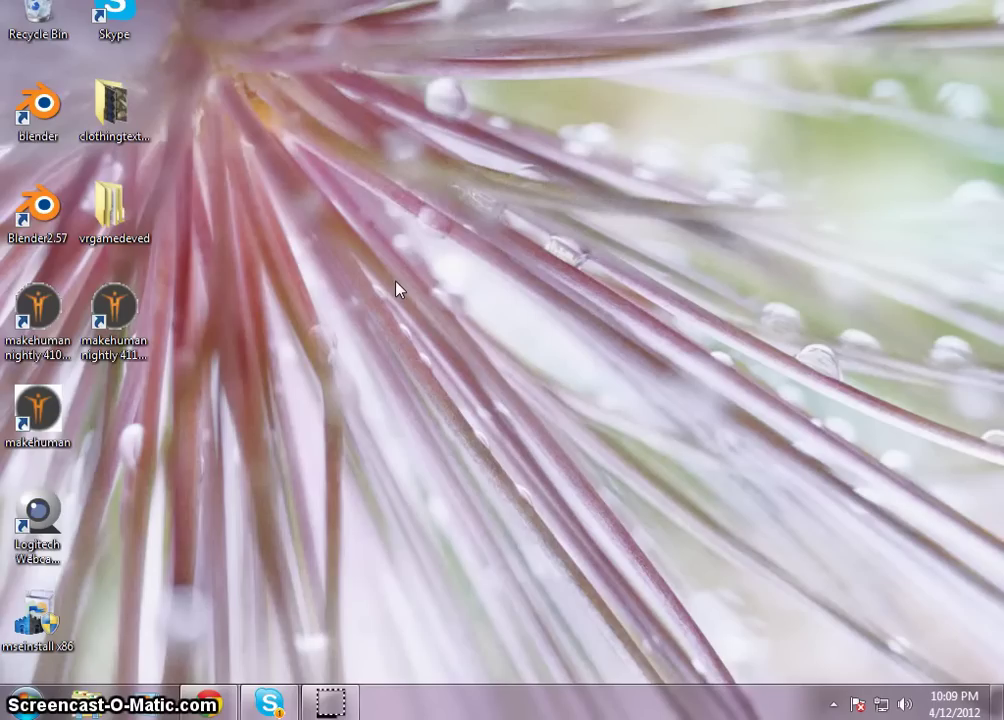
double_click(45, 412)
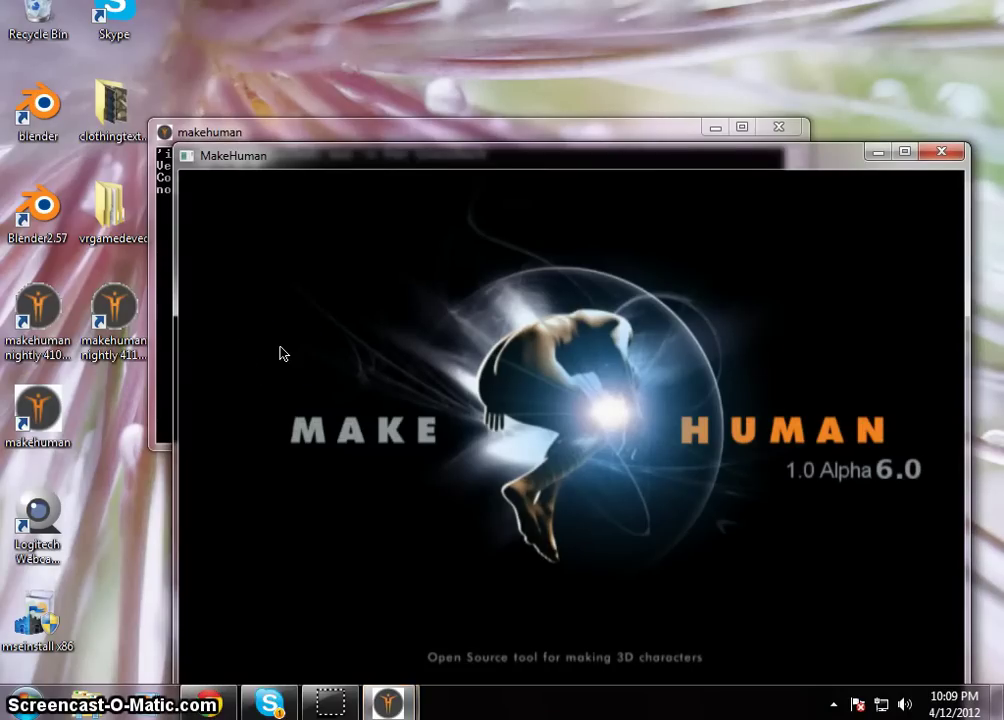
drag(693, 160, 613, 58)
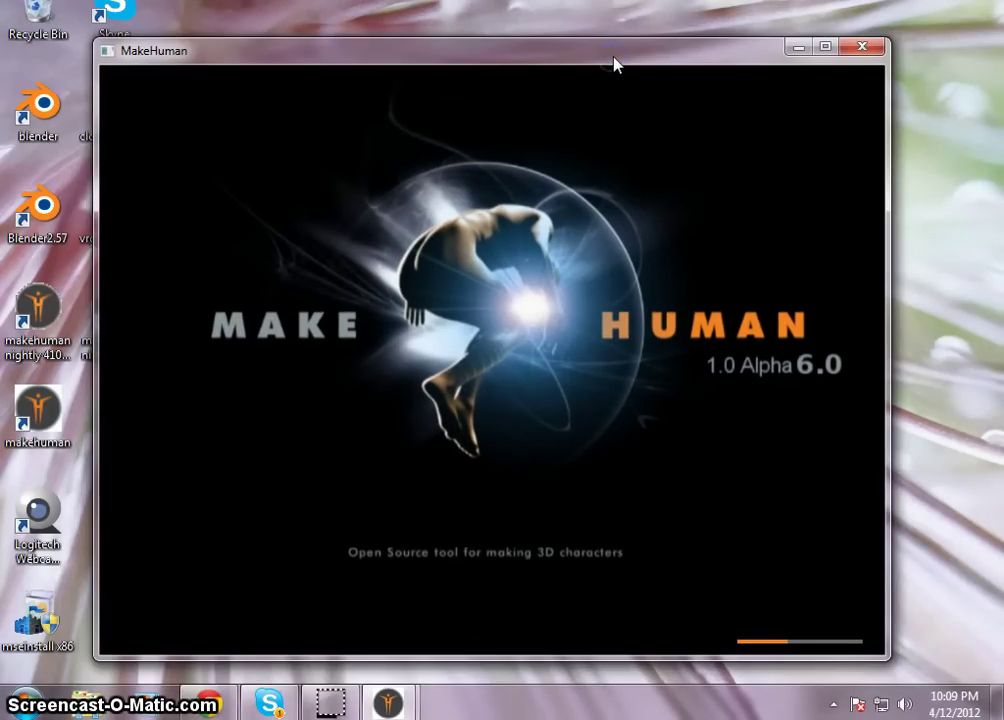
click(48, 106)
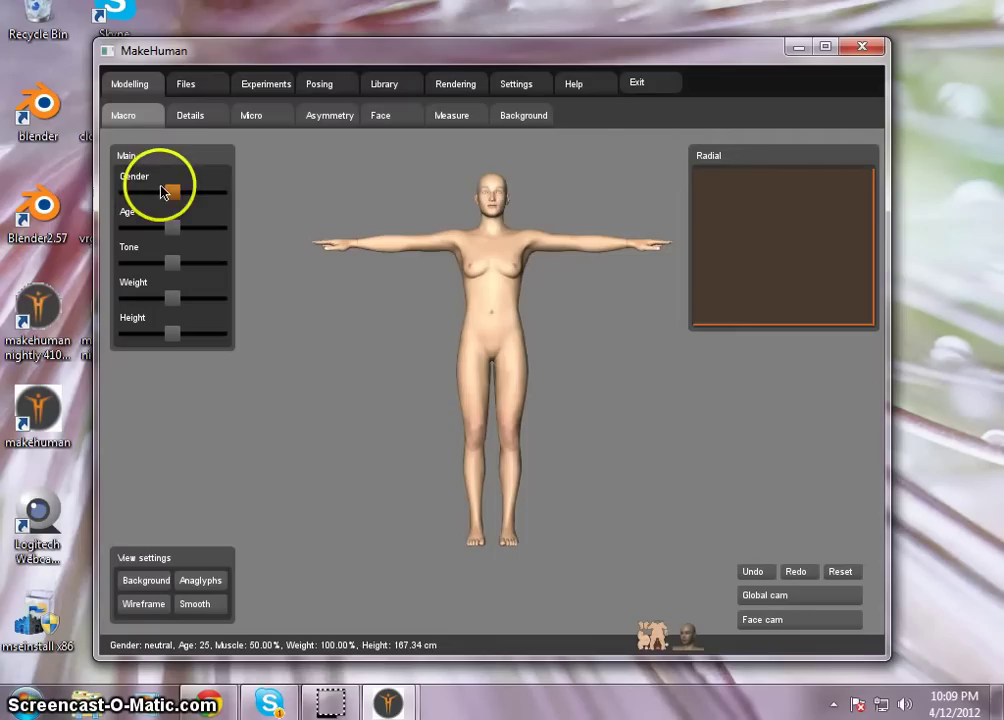
- Set the figure's gender fully to male and inspect the model from several views
drag(171, 192, 362, 208)
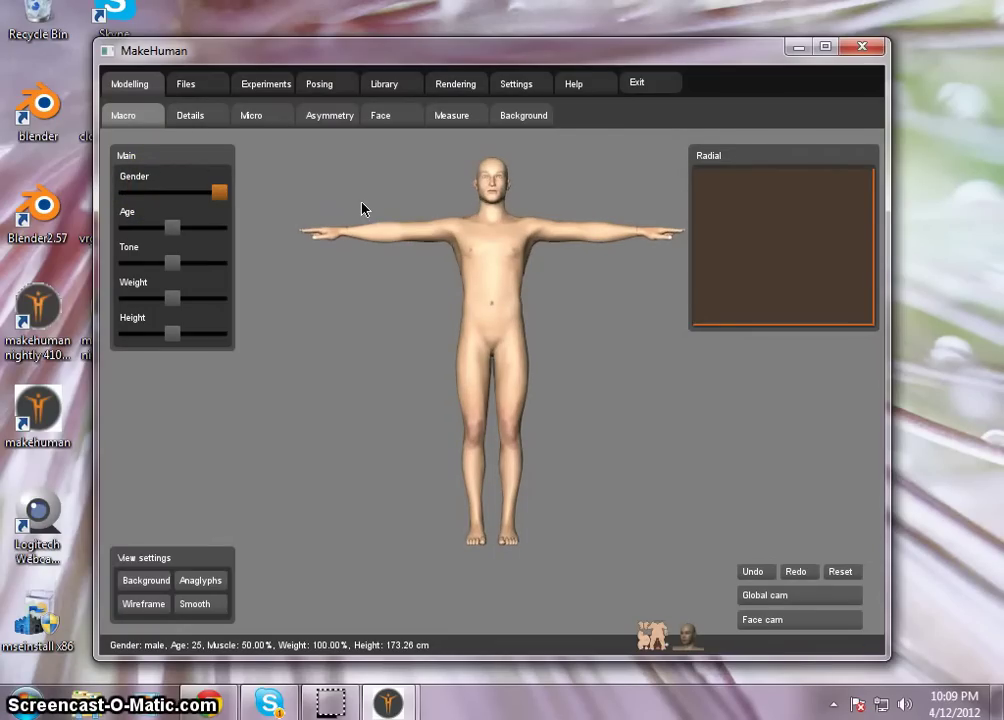
right_drag(376, 292, 376, 354)
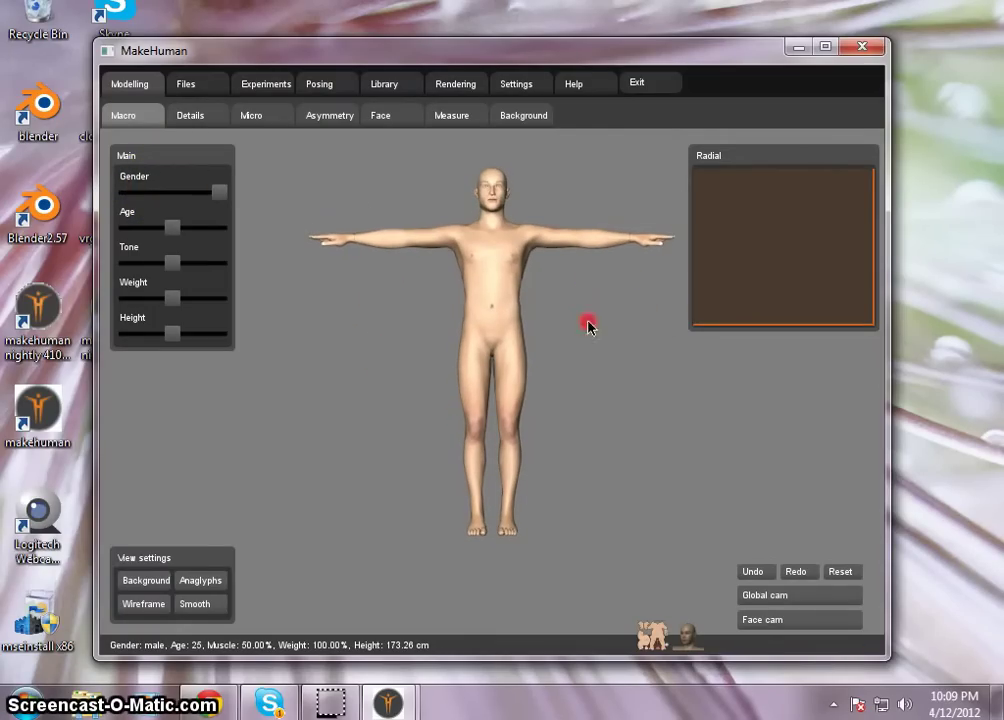
drag(588, 325, 560, 379)
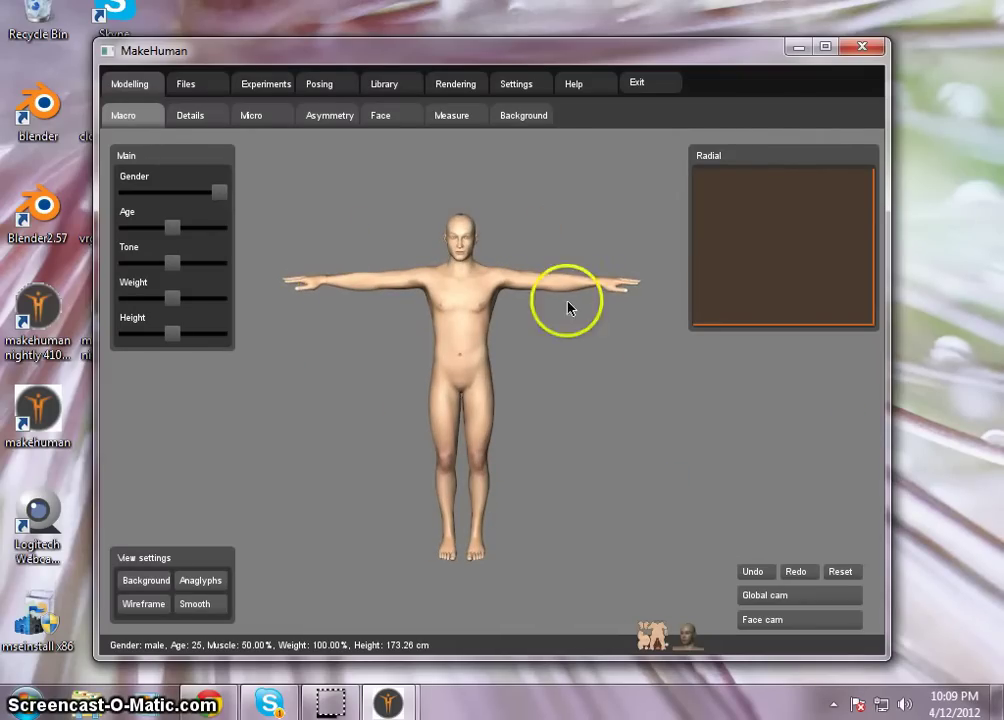
click(521, 231)
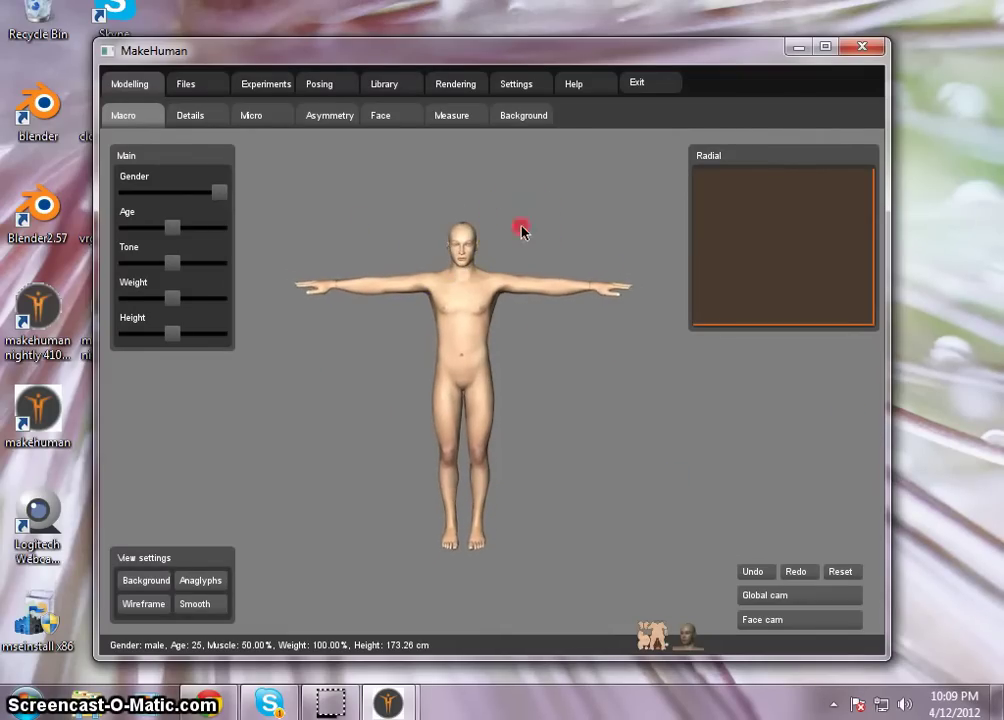
right_drag(521, 231, 587, 133)
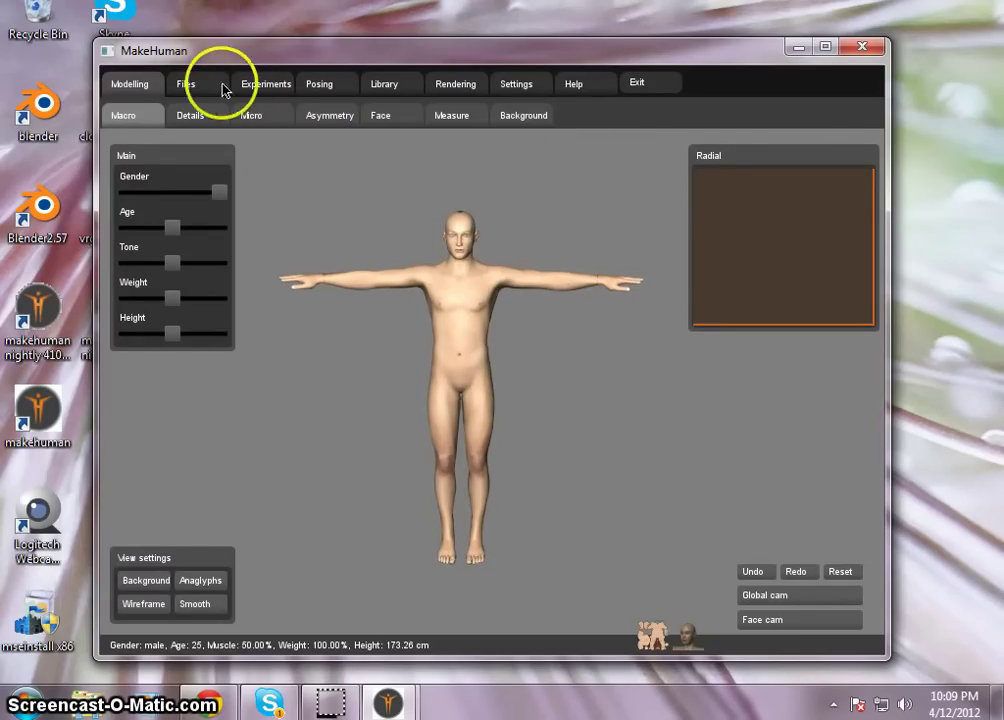
- Review the saved models available for loading in the stable MakeHuman release, and close the program
click(189, 84)
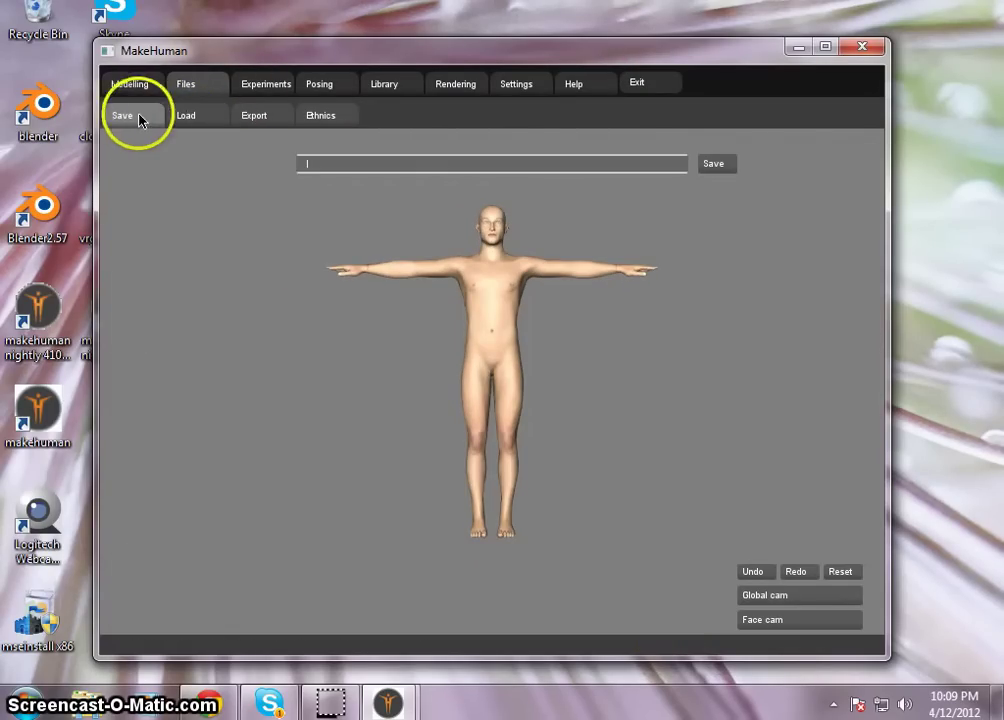
click(195, 117)
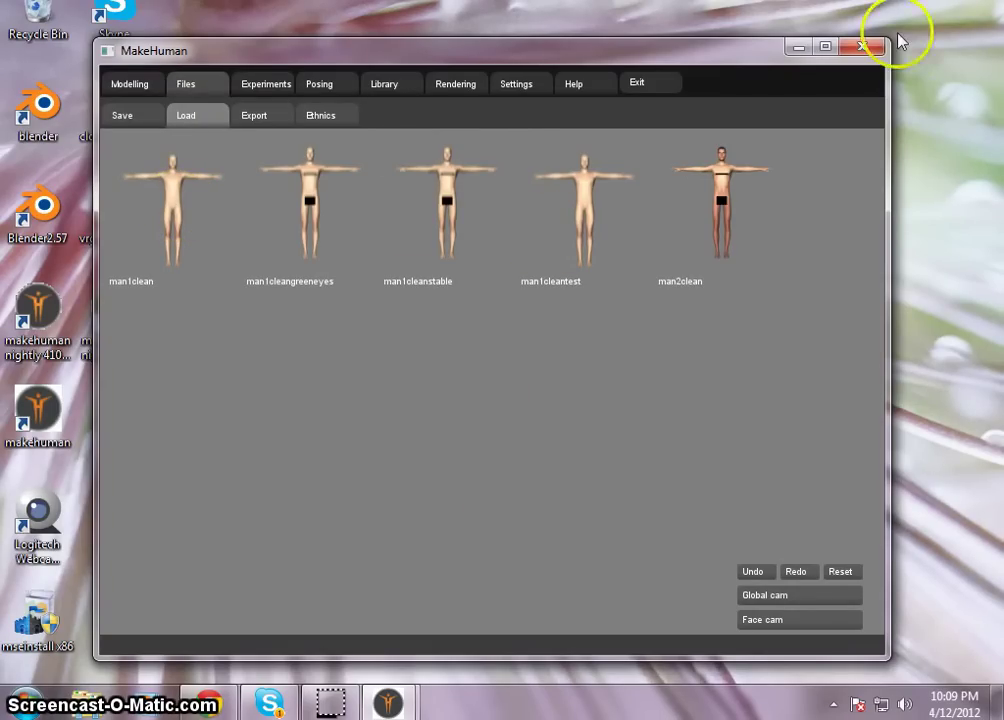
click(866, 46)
- Launch makehuman nightly 4112012, review its saved models available for loading, and close the program
click(40, 212)
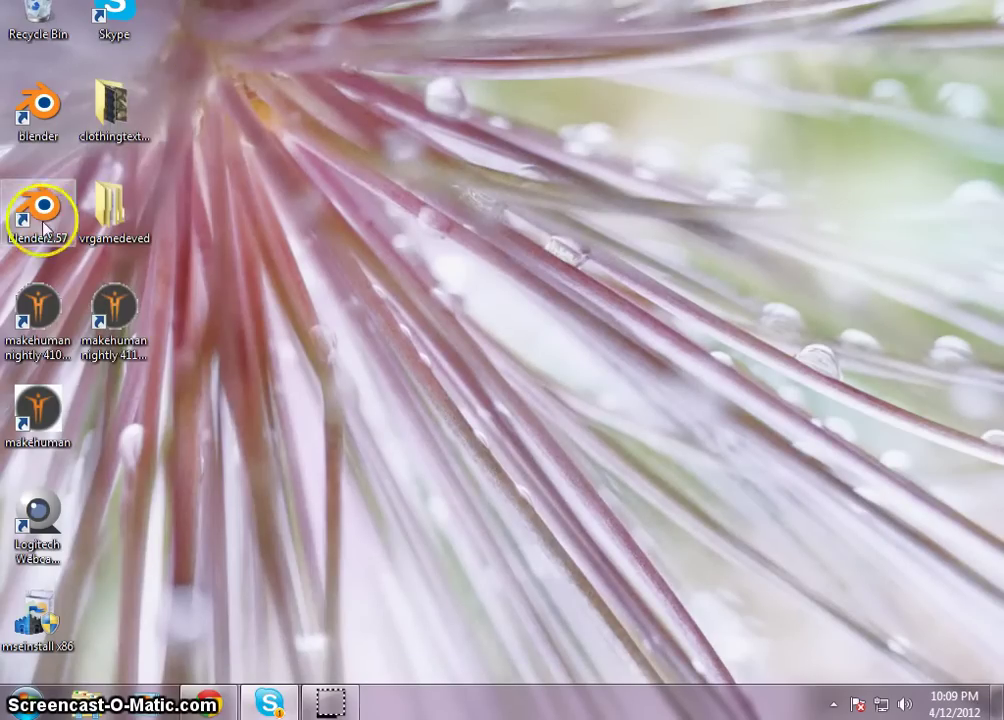
click(119, 298)
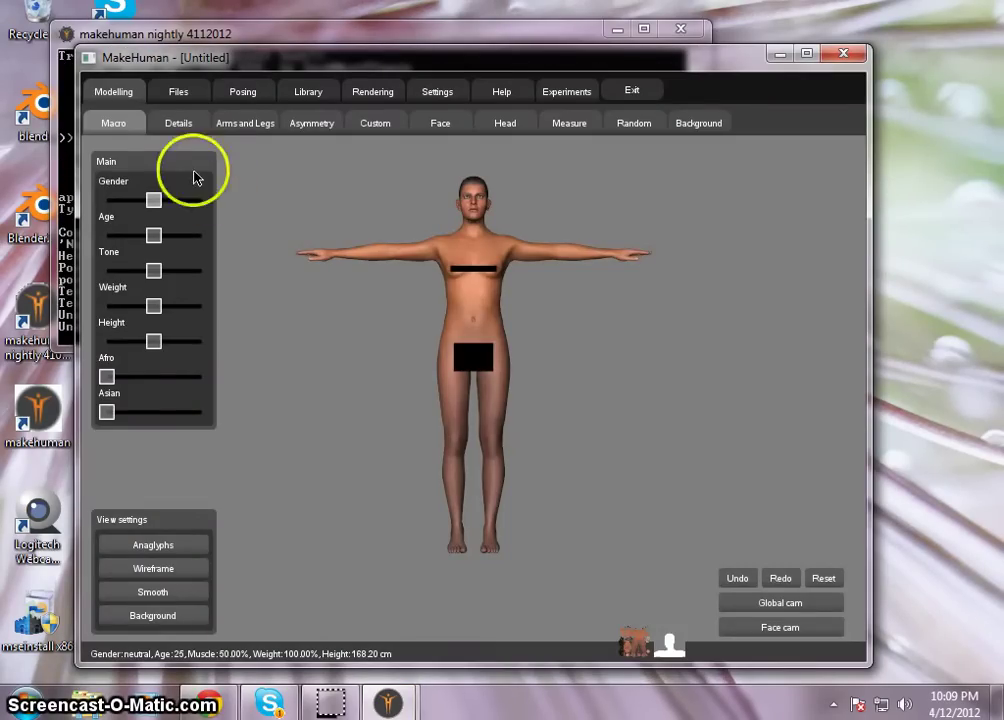
click(180, 92)
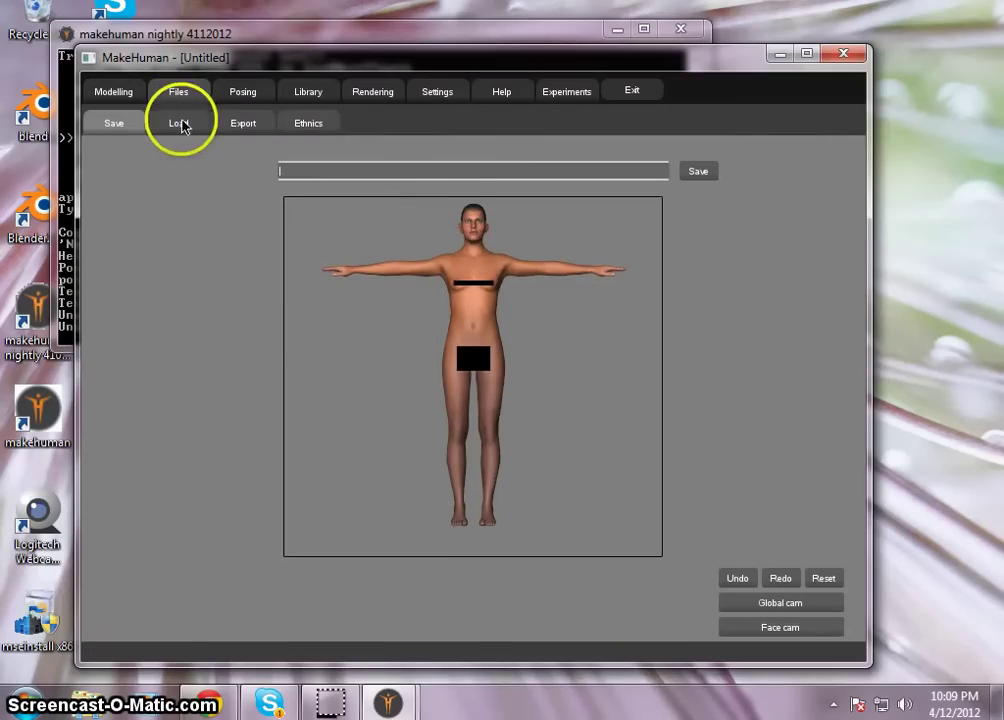
click(178, 123)
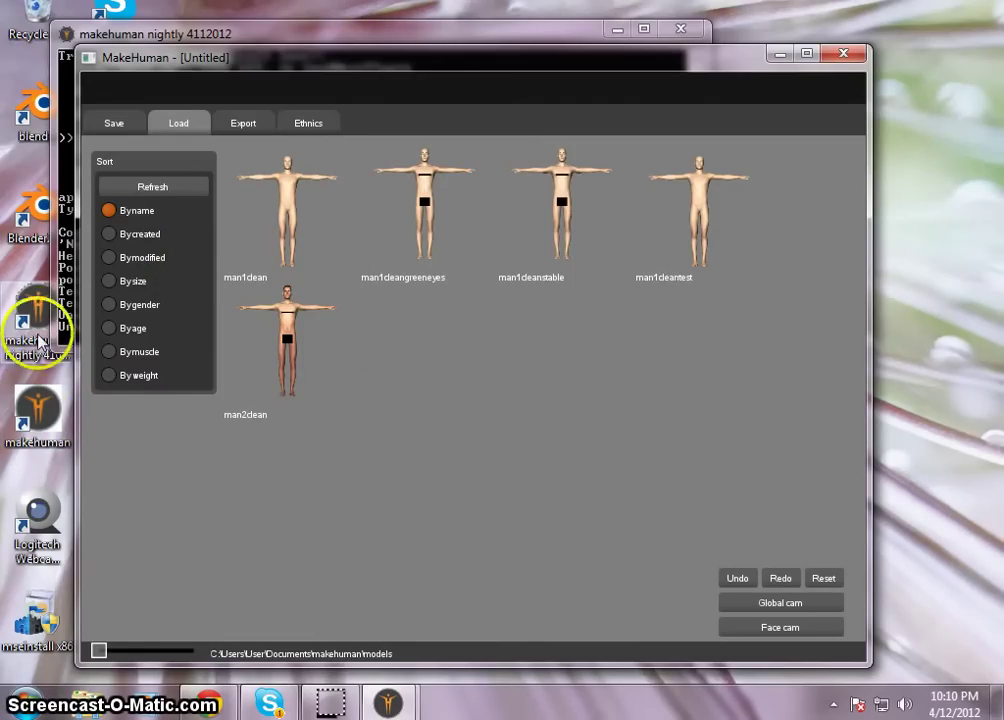
click(851, 55)
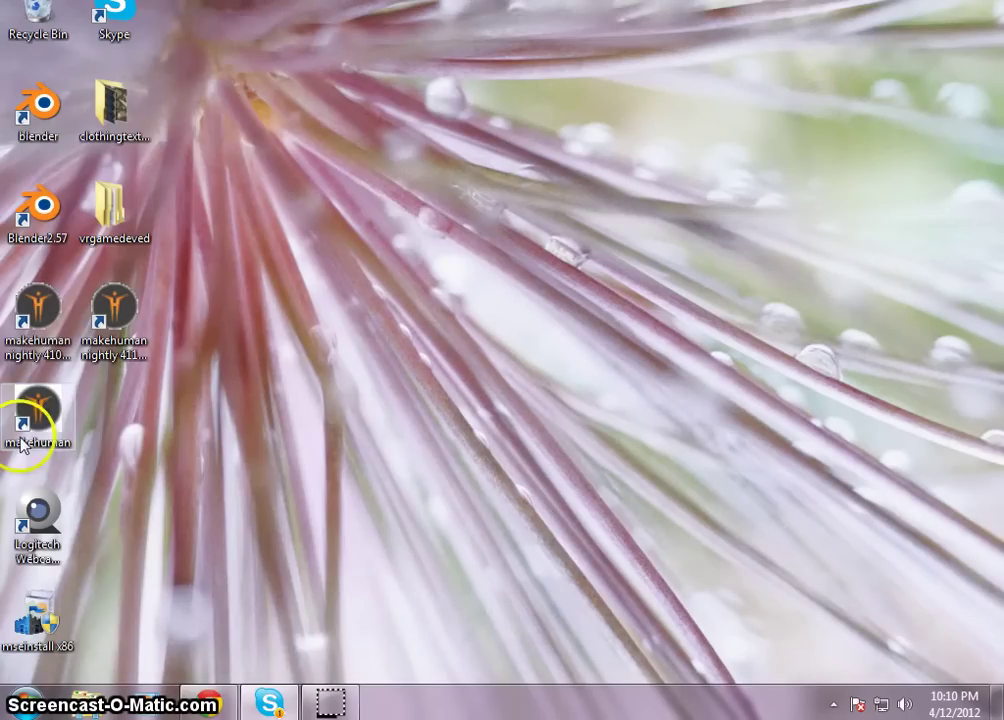
- Switch to Chrome and reach the MakeHuman download page through the Virtual Reality Game Dev Ed page of vrealitygames.com
click(224, 704)
click(322, 67)
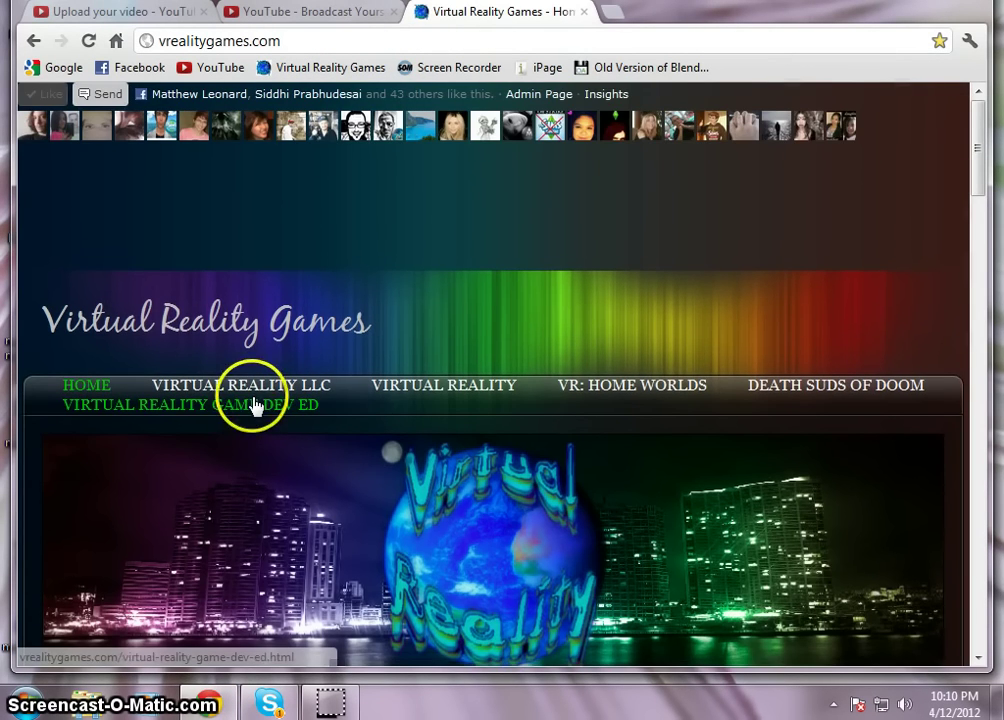
click(253, 408)
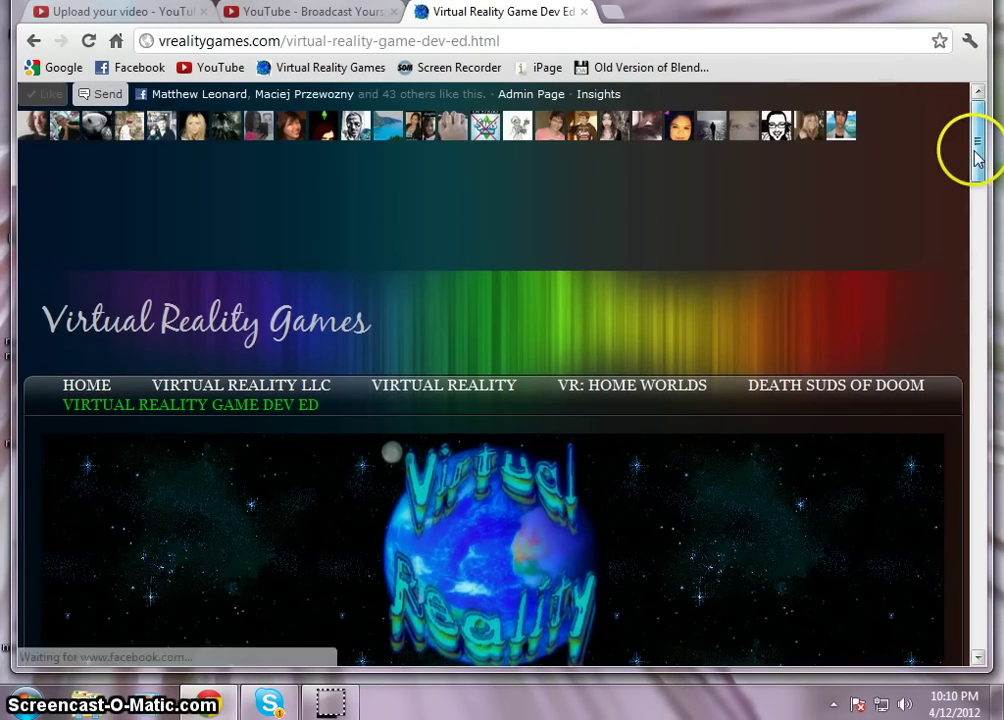
drag(972, 150, 962, 445)
click(771, 576)
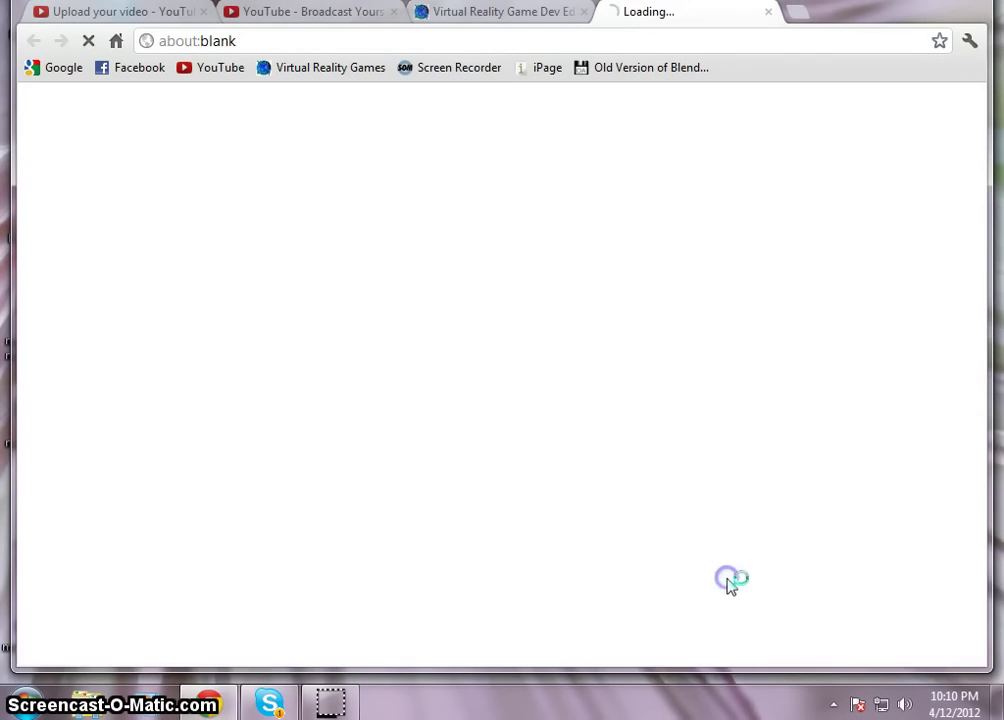
- Open the release downloads for the current MakeHuman version (1.0 alpha 6)
scroll(828, 280, down, 1)
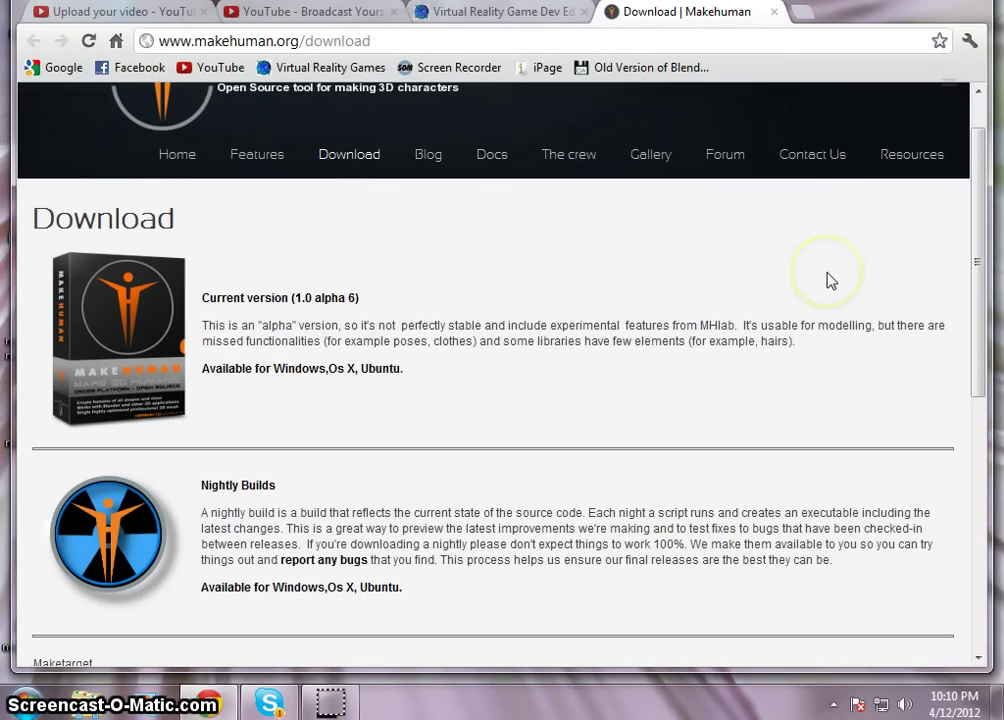
scroll(827, 280, down, 1)
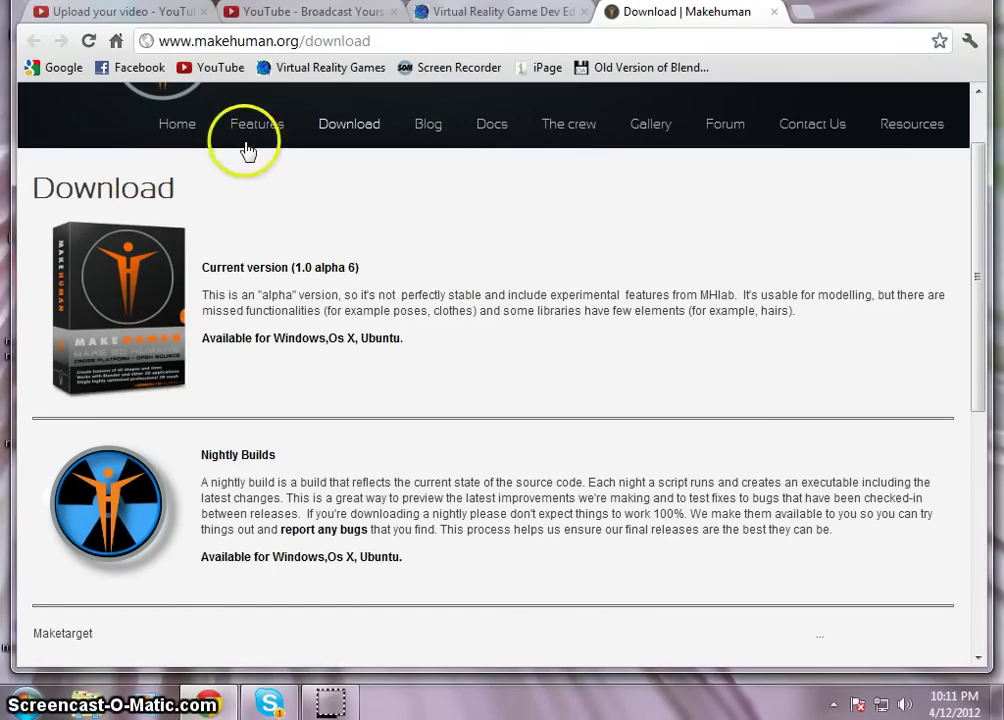
click(291, 272)
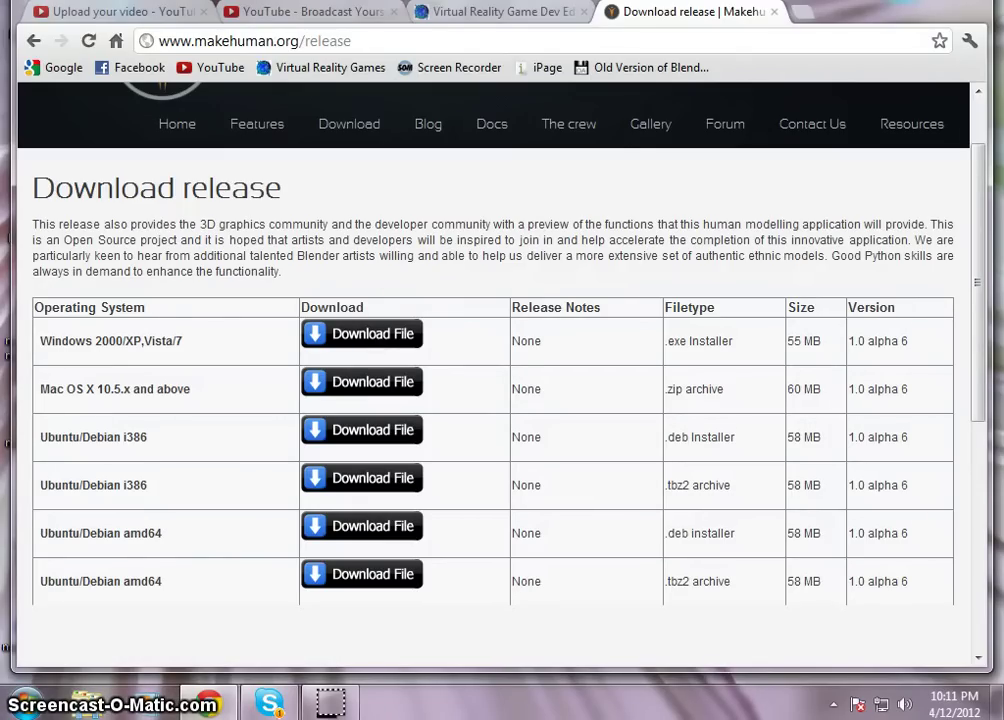
- Copy the Makehuman folder from Program Files on Local Disk (C:)
click(24, 700)
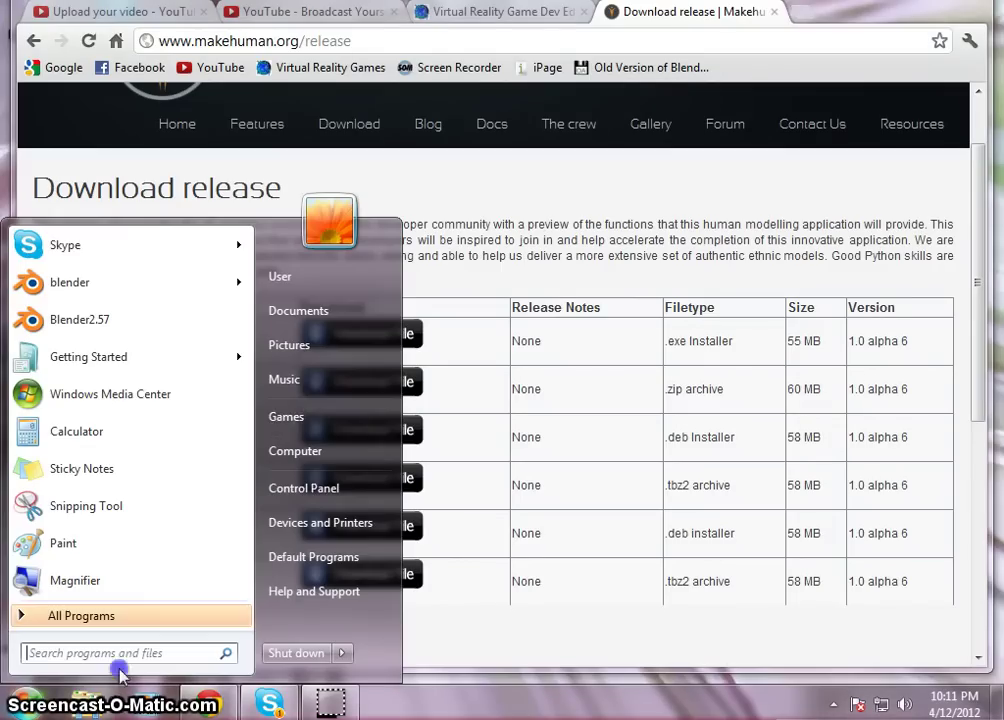
click(318, 451)
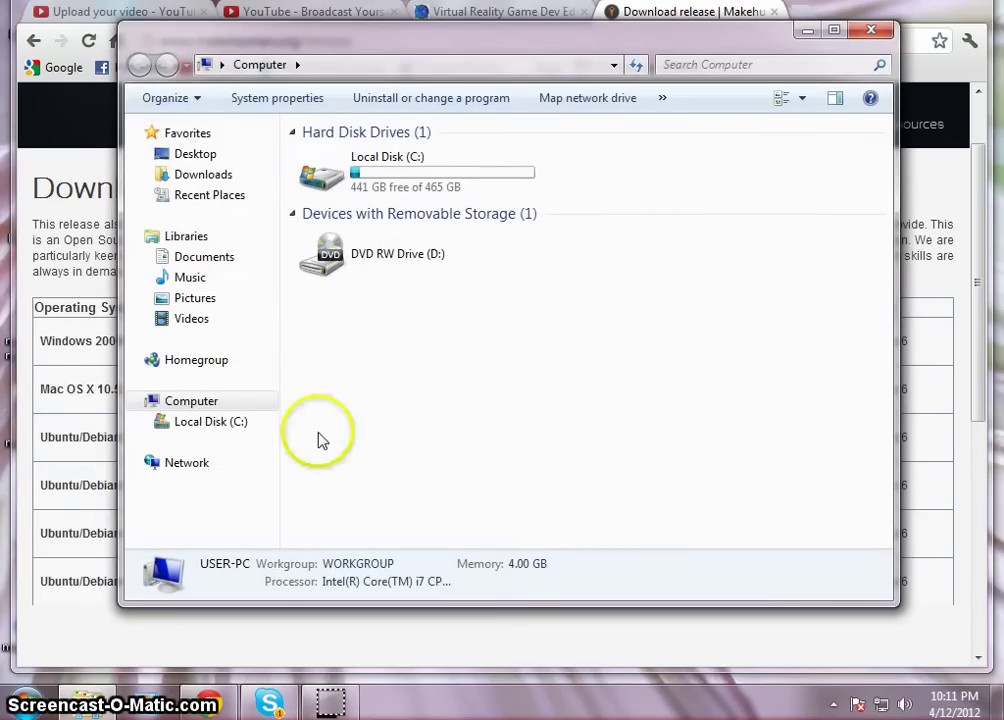
double_click(338, 178)
click(343, 197)
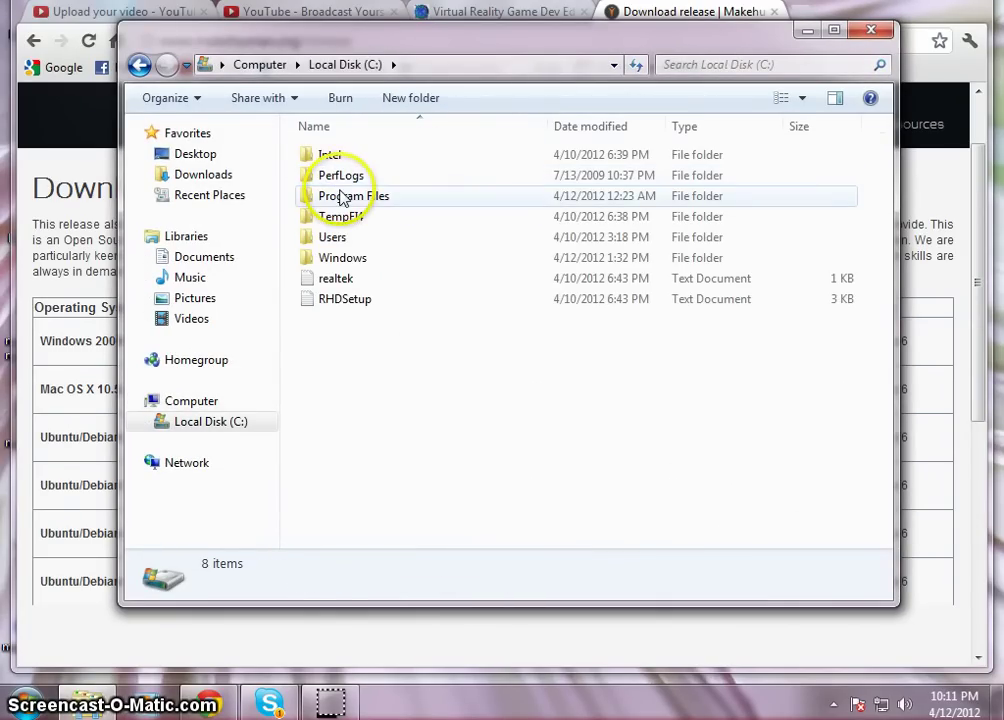
double_click(343, 197)
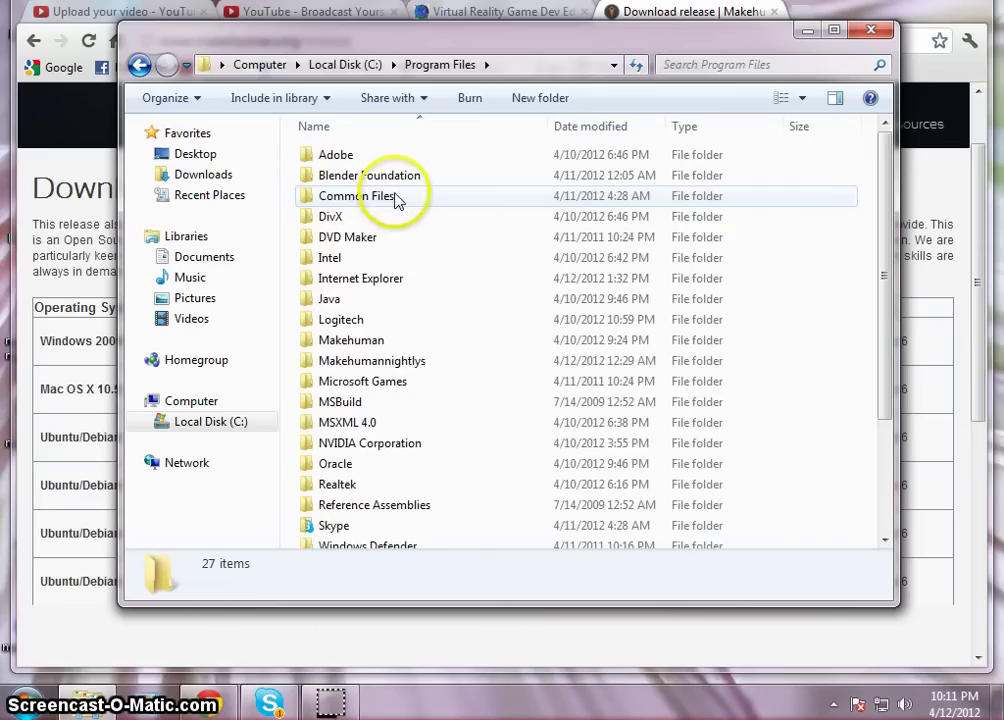
scroll(385, 260, down, 1)
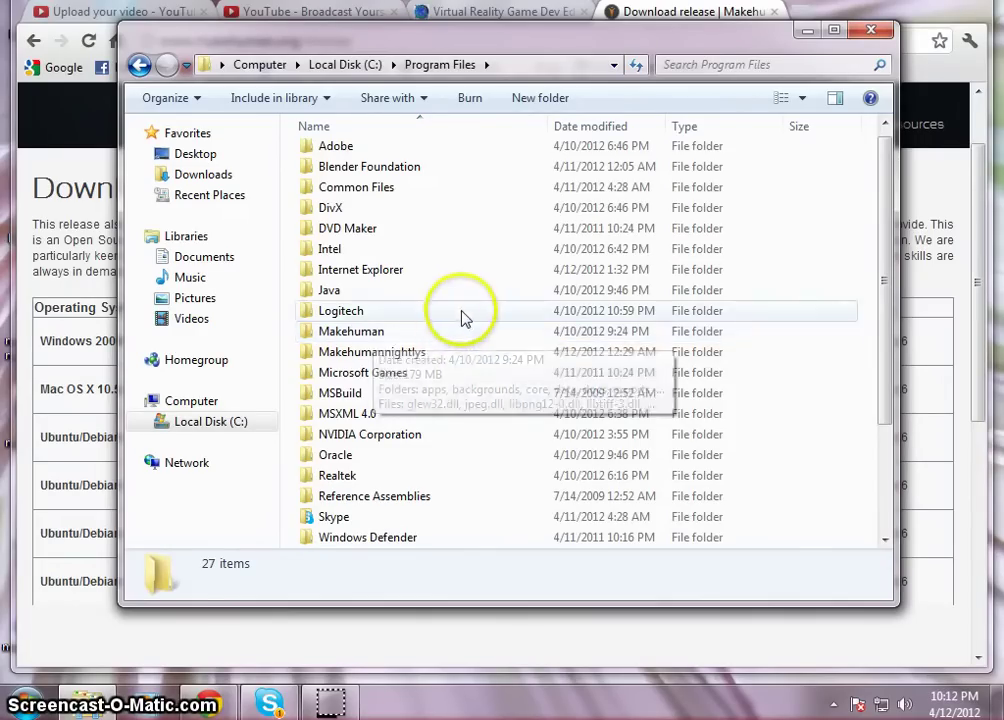
right_click(362, 335)
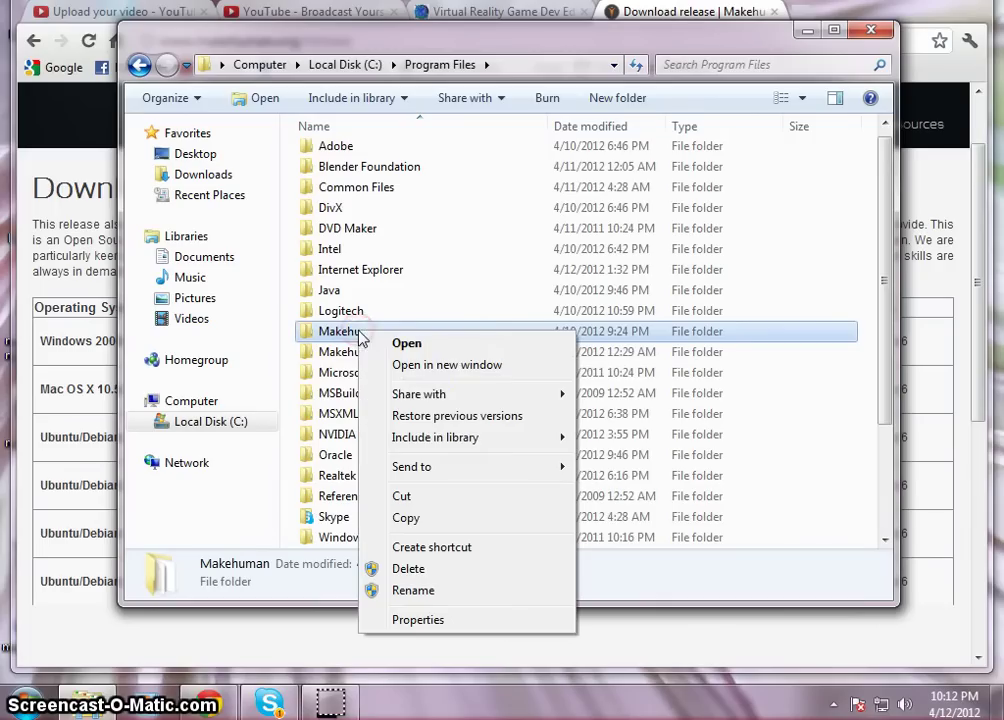
click(450, 522)
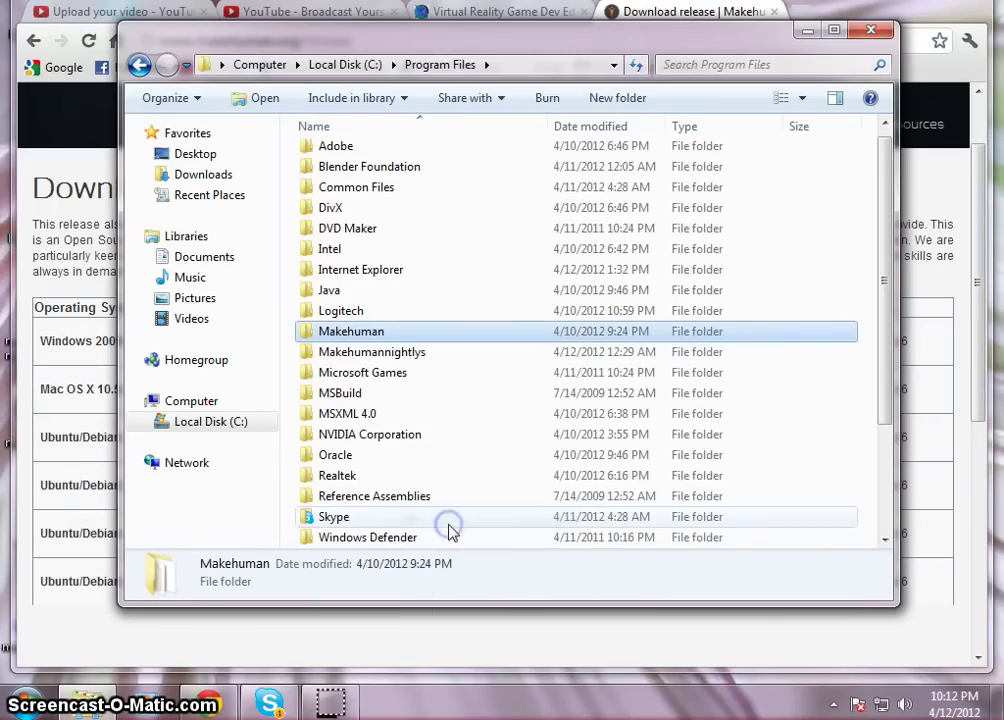
- Minimize the open windows and create a new desktop folder named makehumanstablecopy
click(807, 30)
key(super+d)
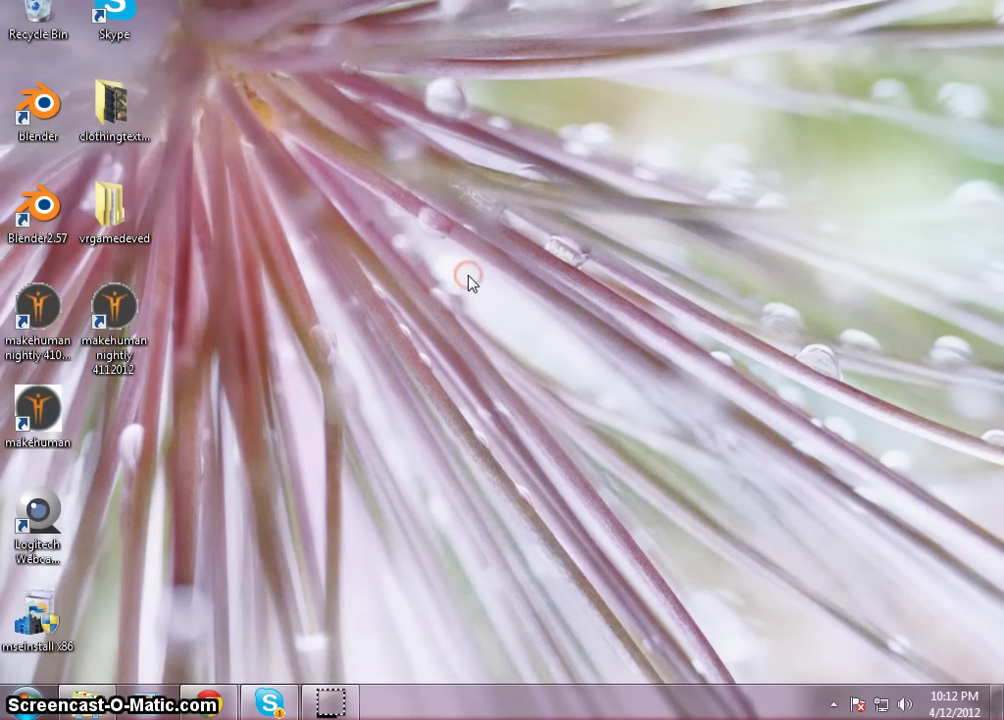
right_click(466, 278)
mouse_move(533, 483)
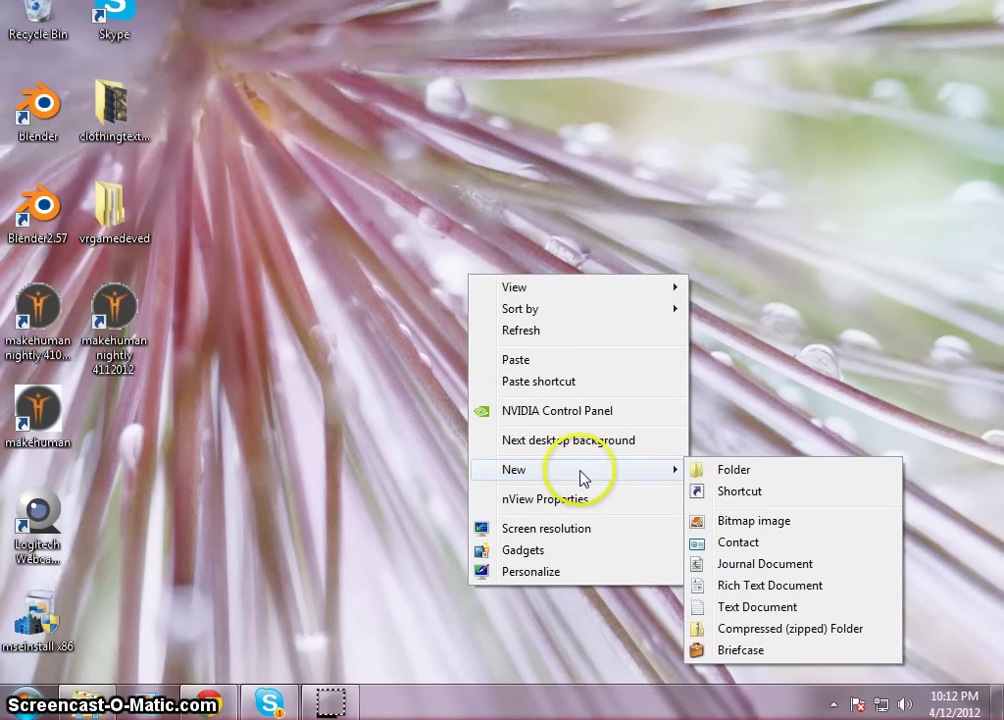
click(773, 481)
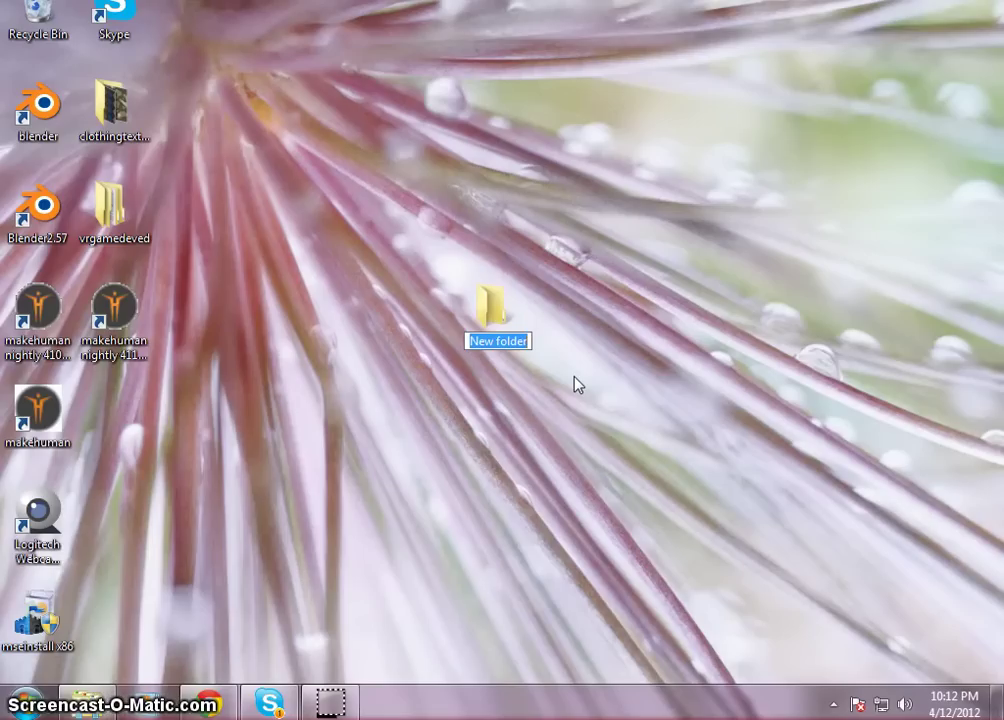
text(makehu)
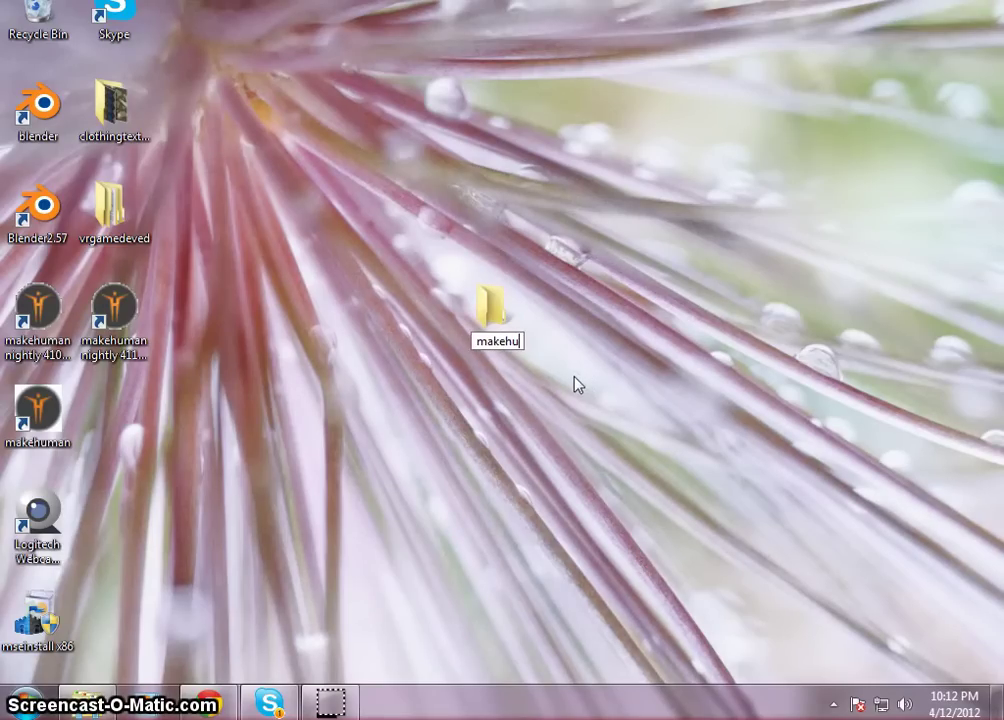
text(mans tablecopy)
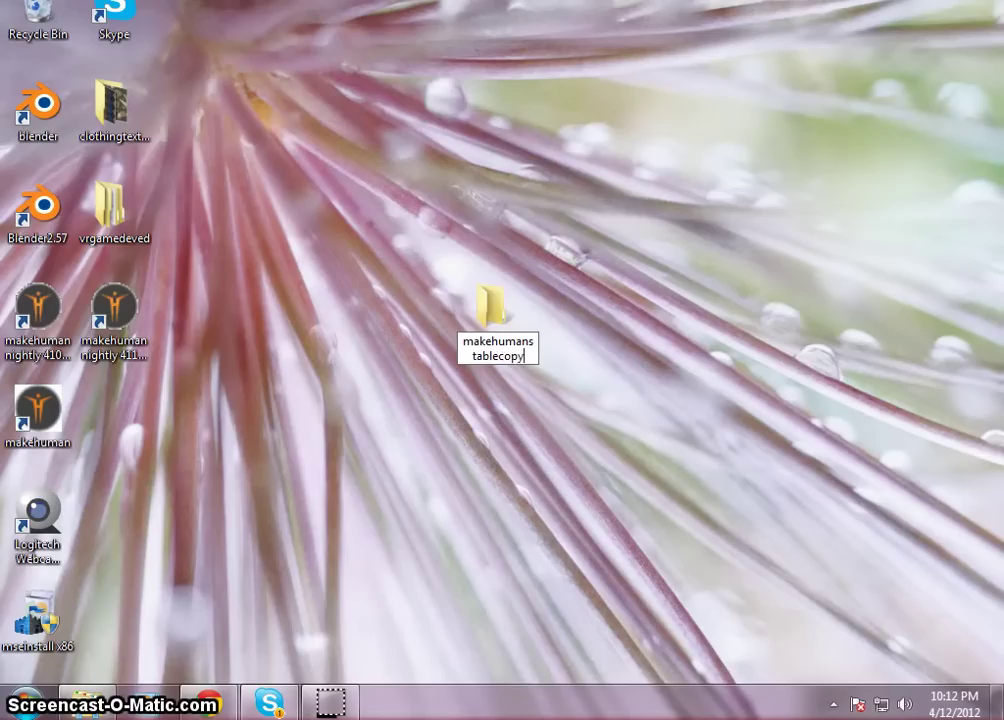
click(578, 408)
- Paste the copied Makehuman folder into the makehumanstablecopy folder on the desktop
double_click(504, 307)
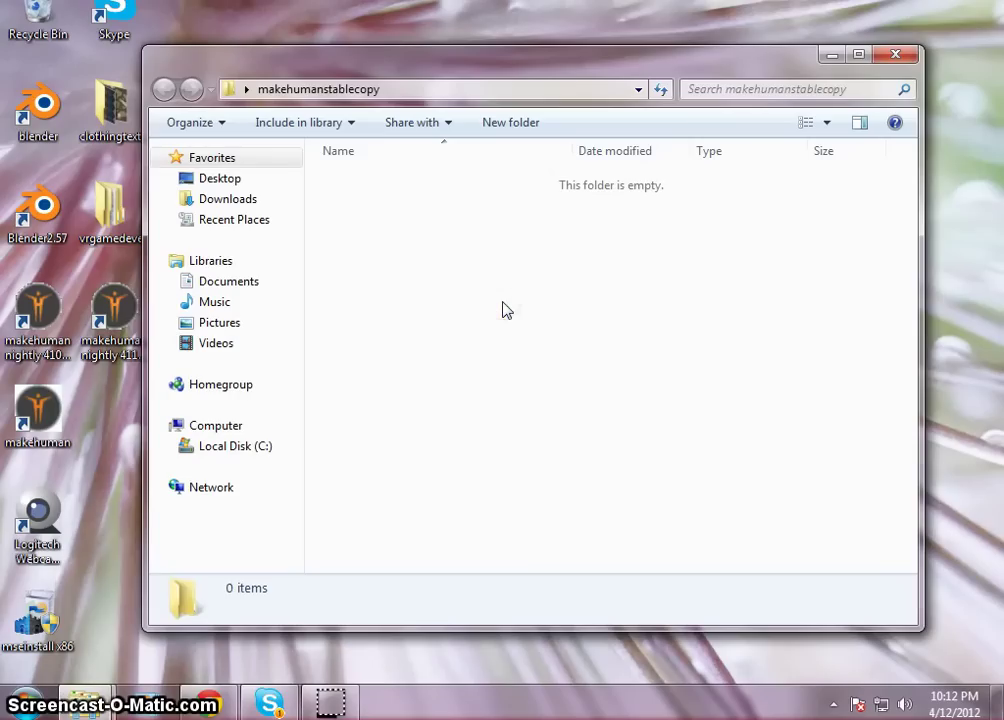
right_click(450, 249)
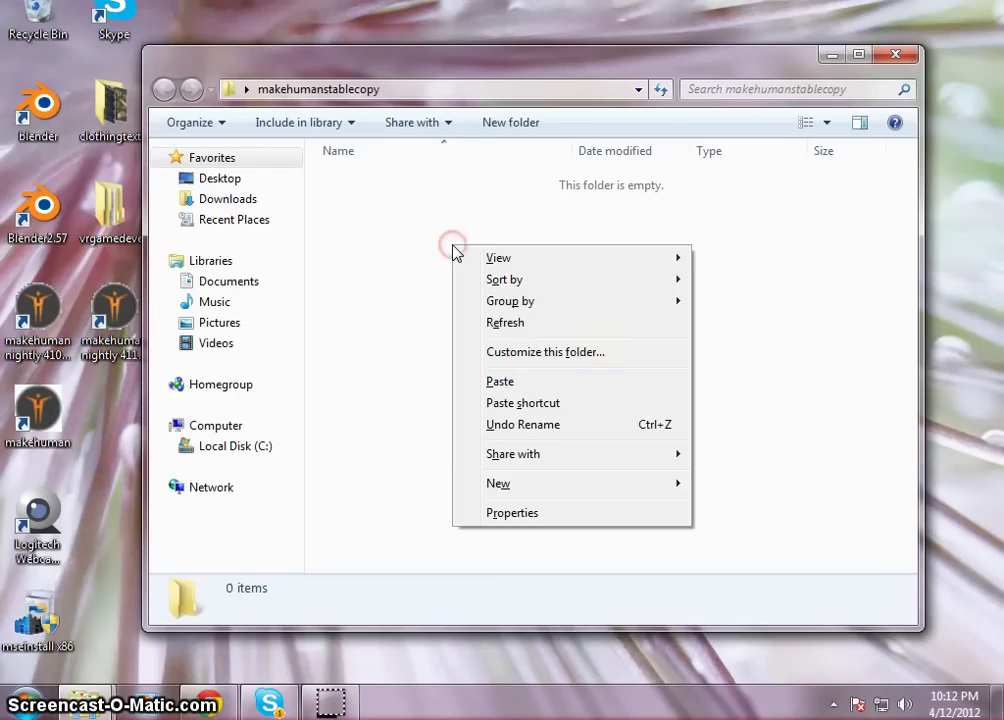
click(500, 382)
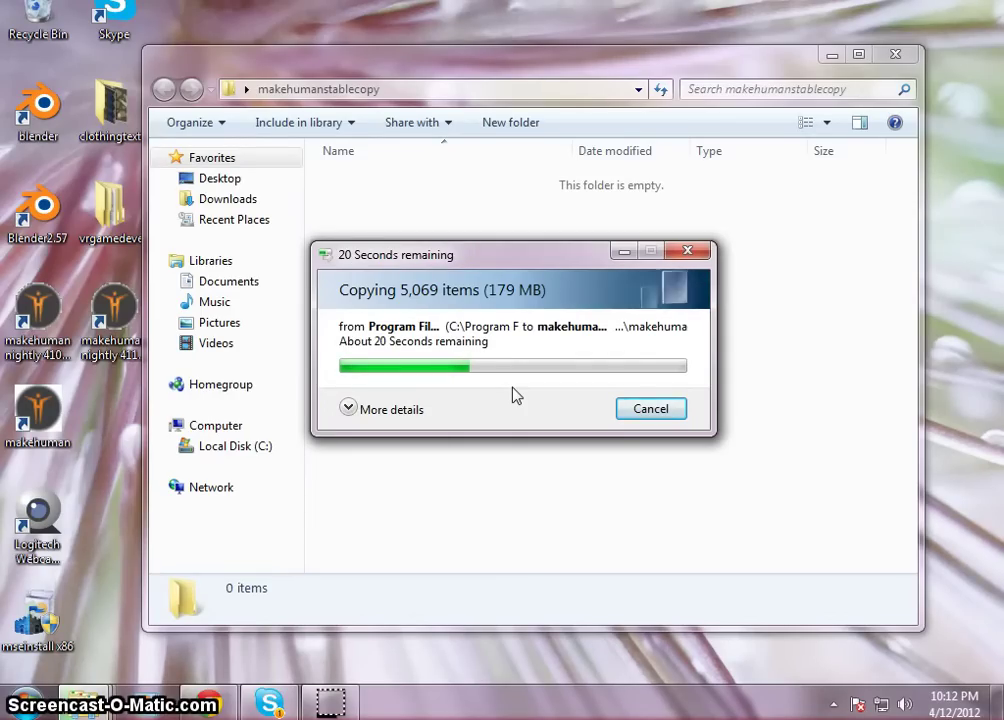
- Open the original Makehuman folder in Program Files and look through its contents for the Uninst application
mouse_move(92, 708)
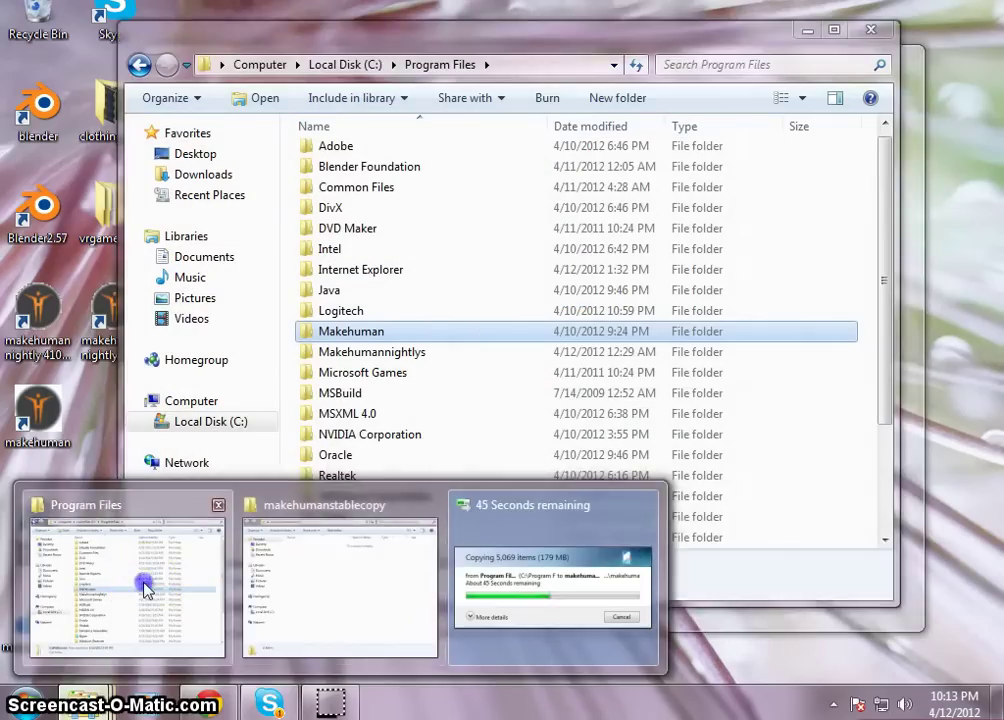
click(145, 588)
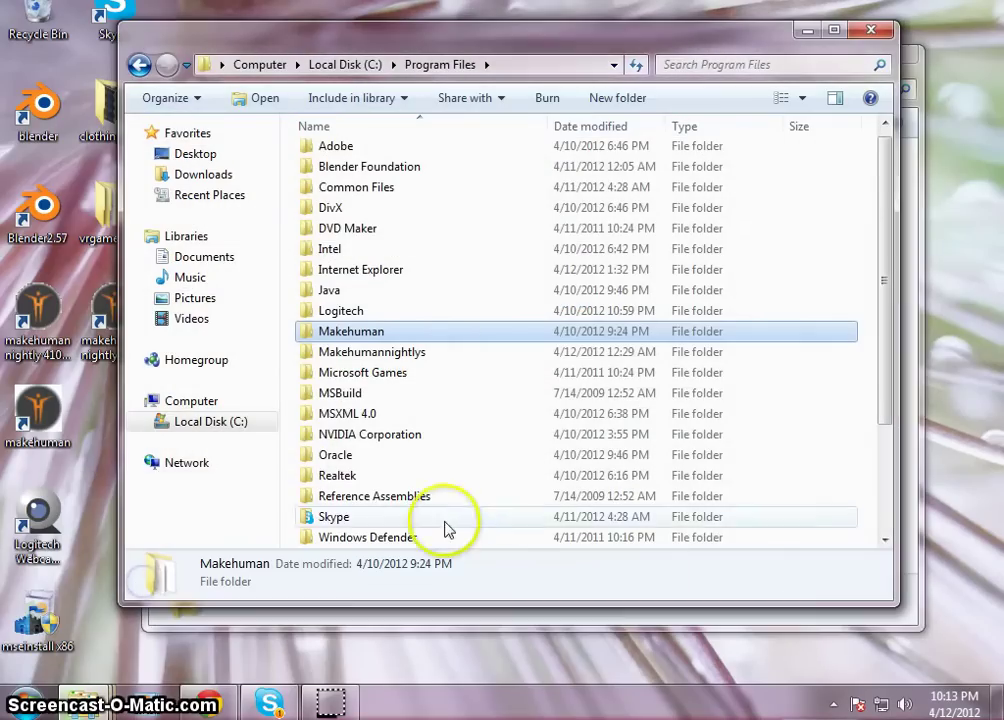
double_click(400, 333)
scroll(533, 335, down, 2)
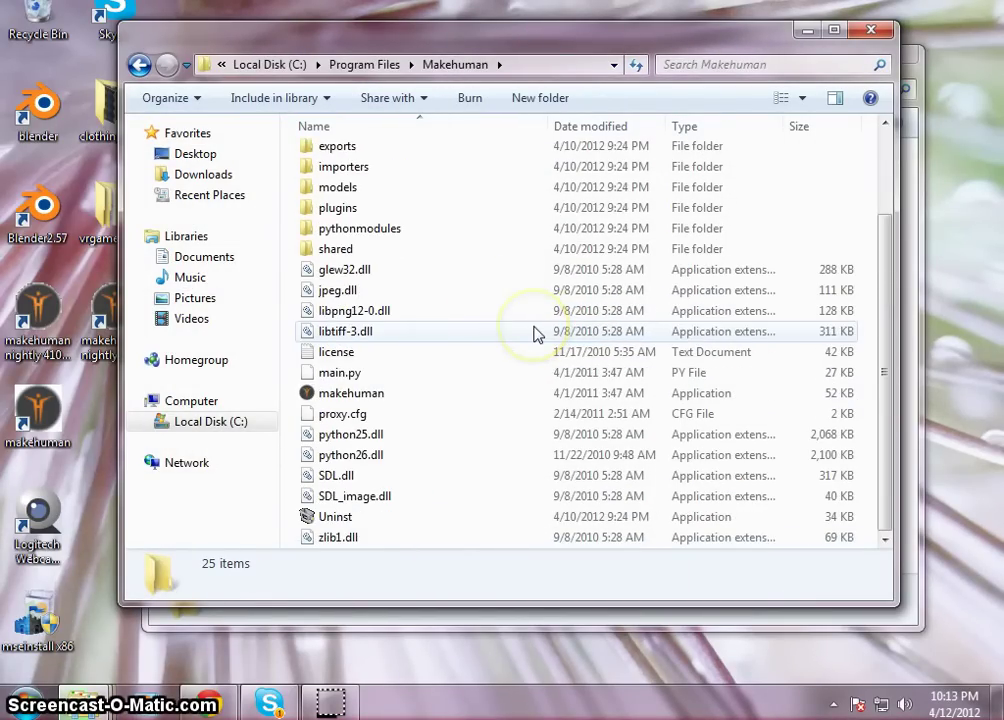
scroll(531, 430, up, 2)
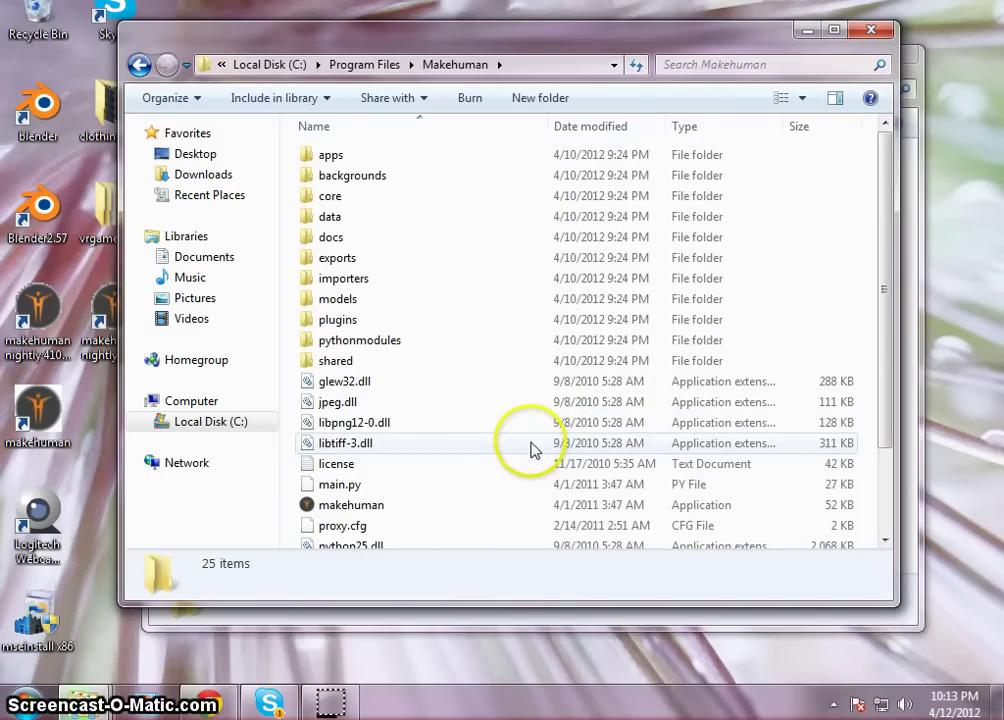
drag(892, 190, 885, 358)
click(885, 168)
drag(885, 128, 890, 352)
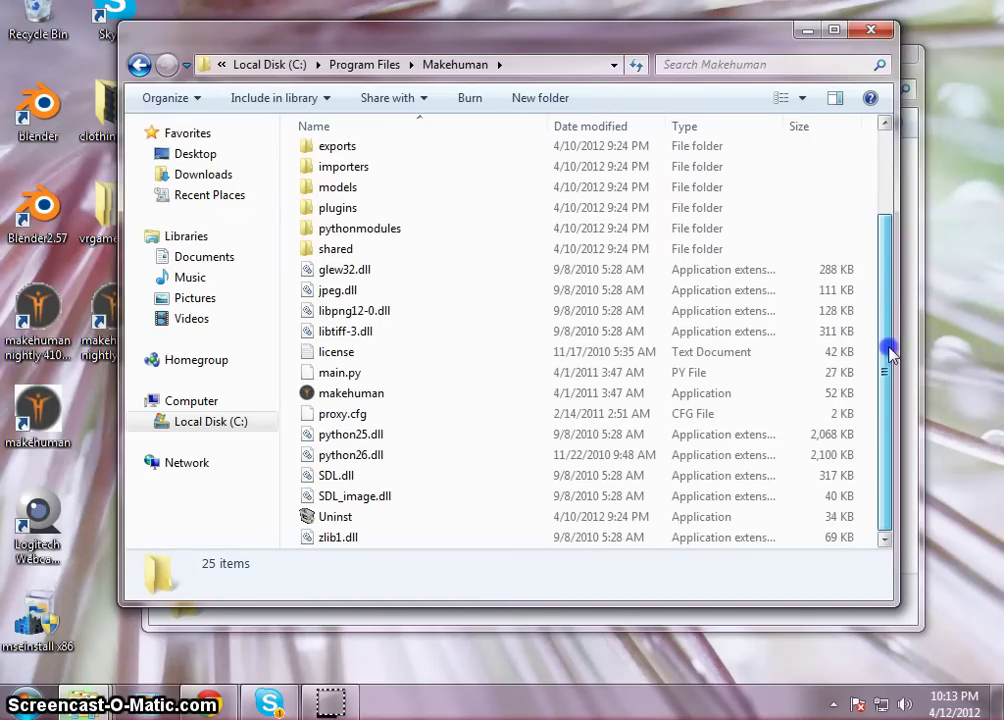
click(395, 527)
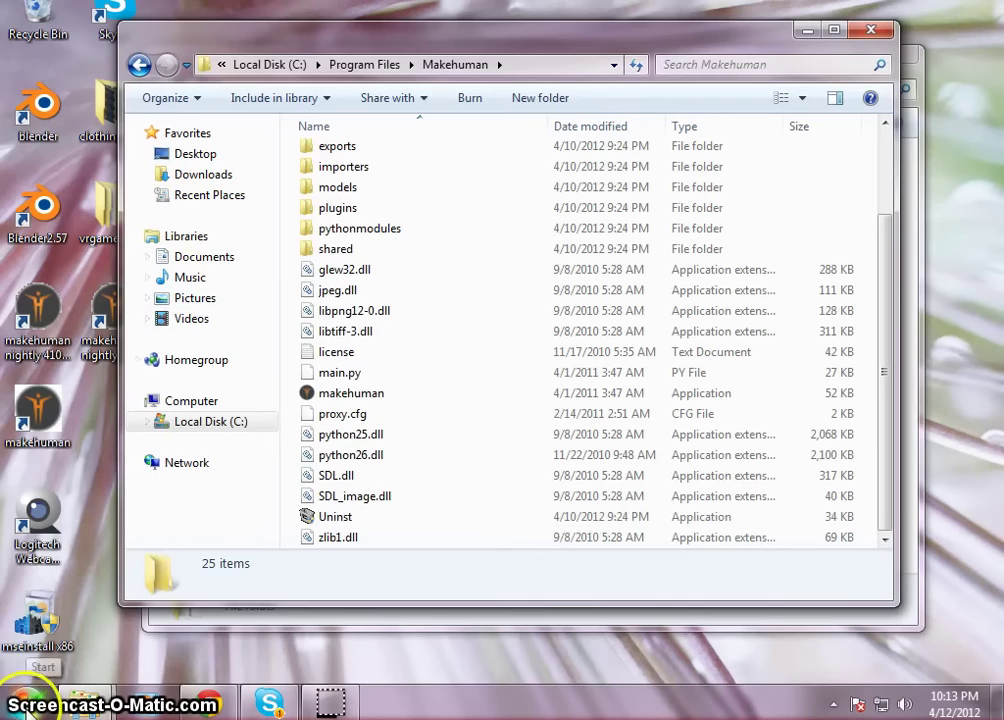
- Open Control Panel and set it to view by Category
click(22, 702)
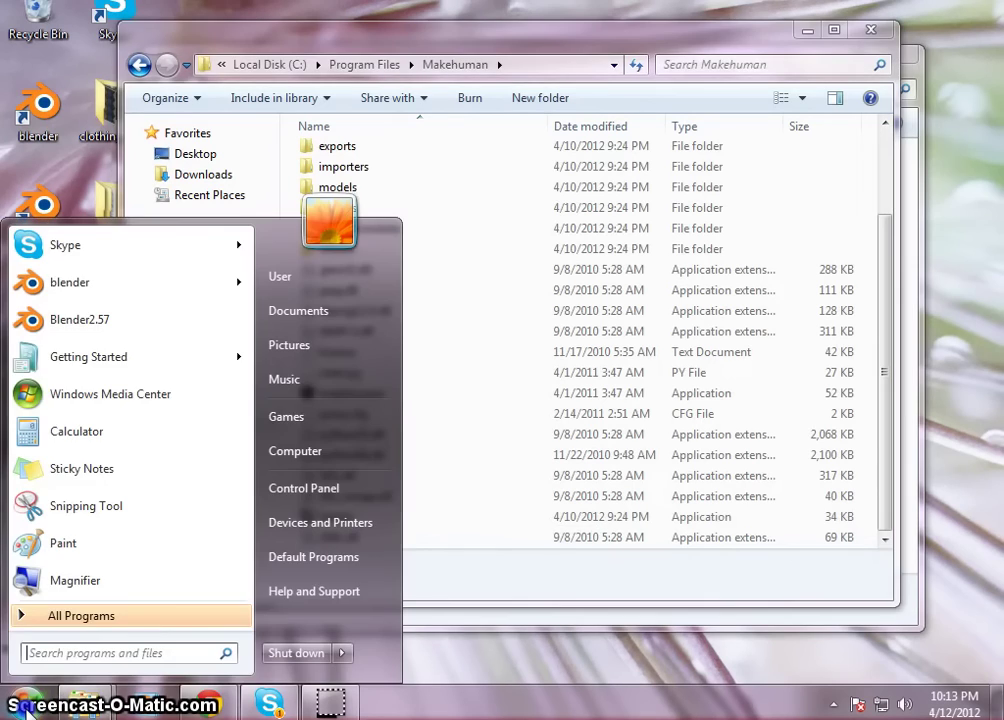
click(360, 490)
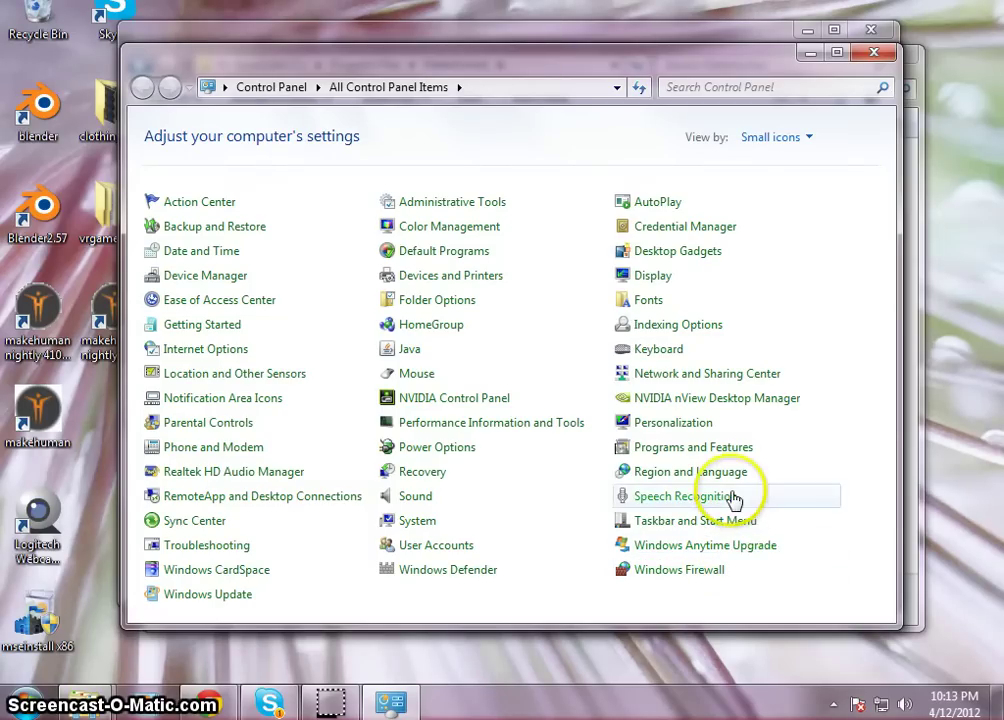
click(804, 147)
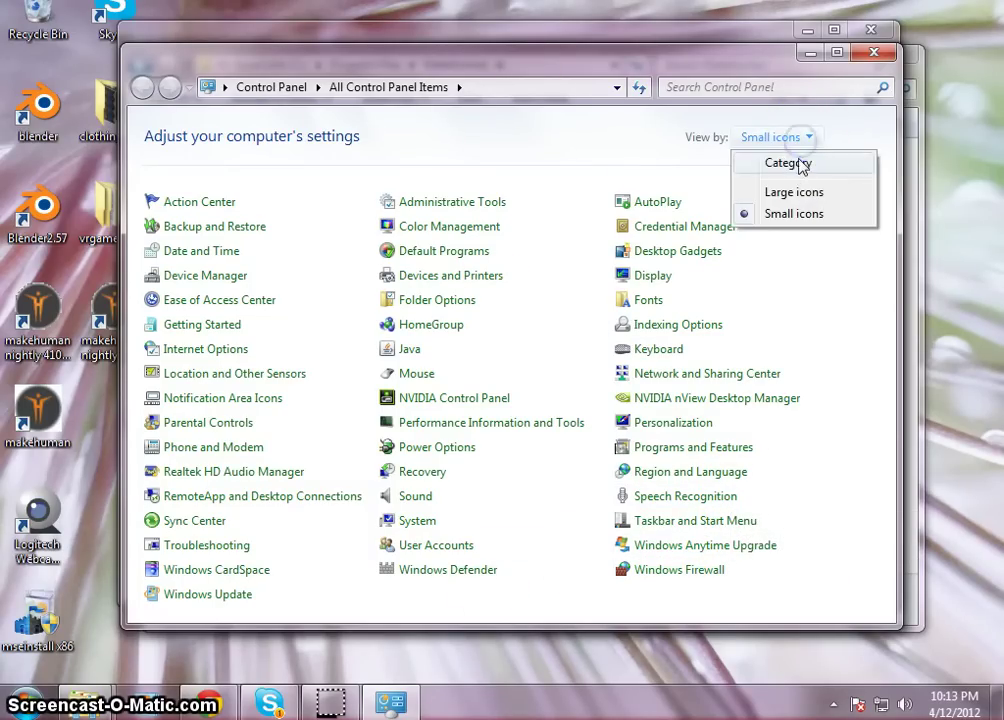
click(798, 162)
- Look for Makehuman in the list of programs that can be uninstalled, and close Control Panel without uninstalling it
click(328, 406)
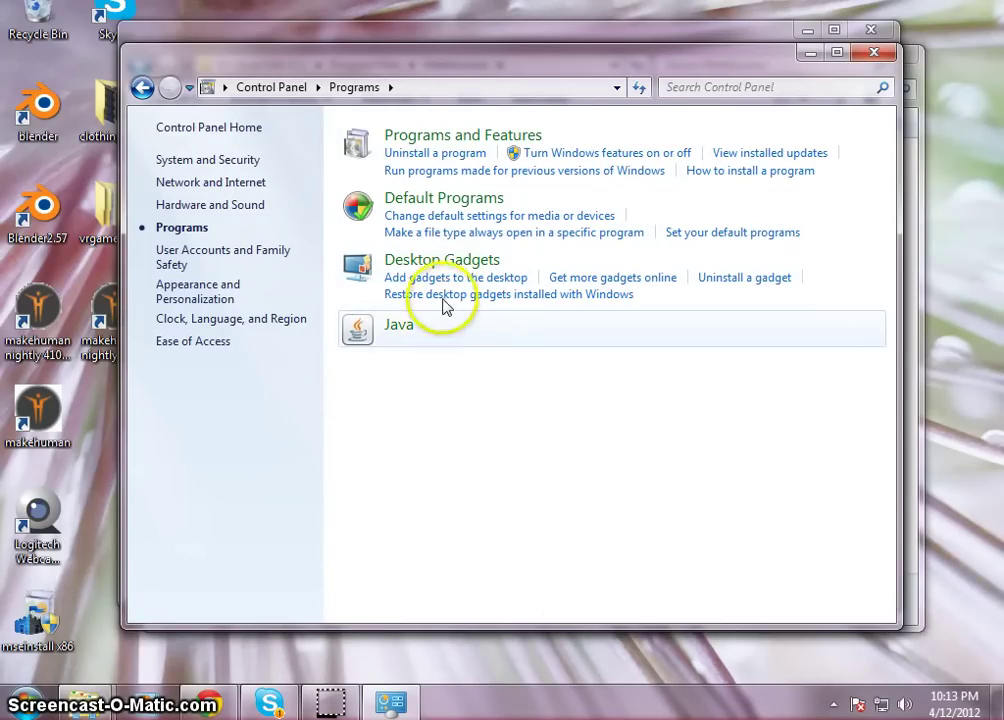
click(460, 163)
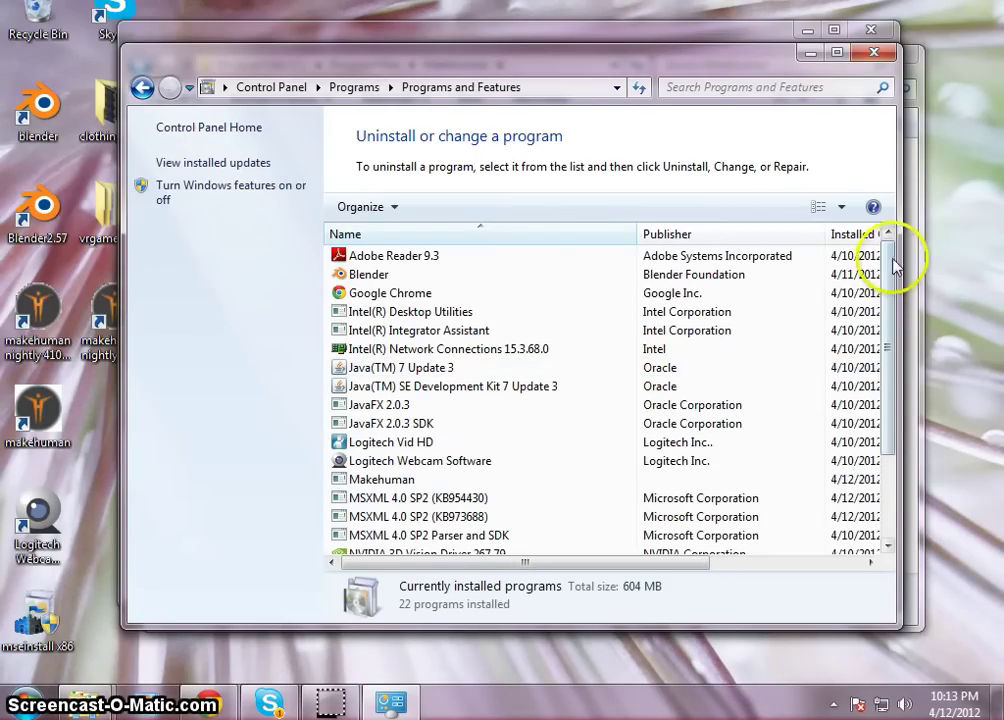
drag(891, 247, 870, 428)
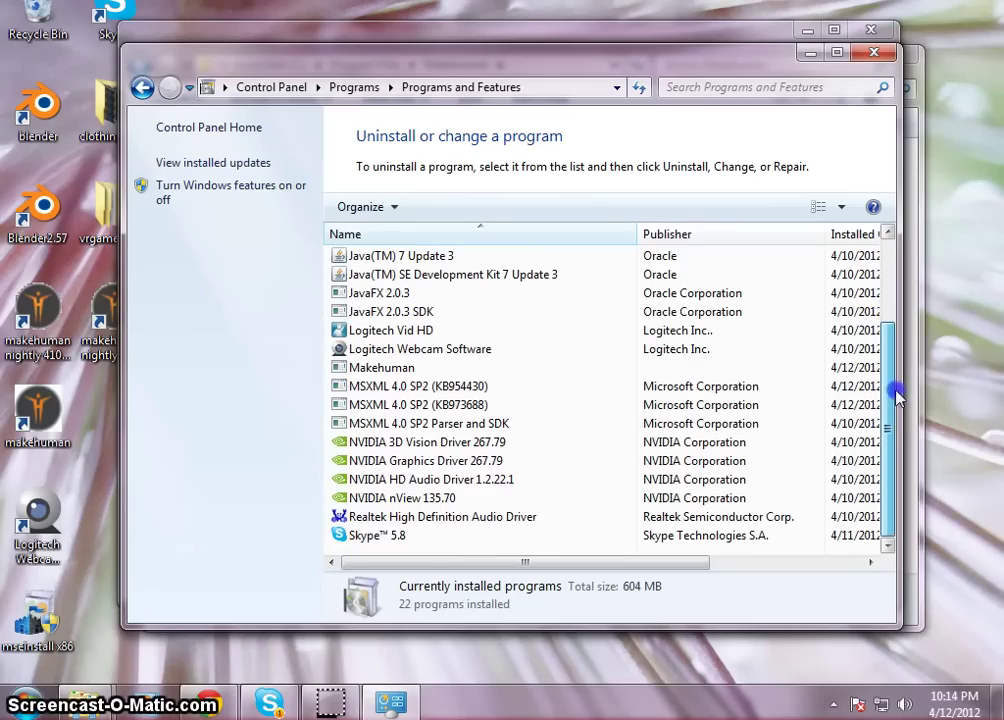
mouse_move(901, 363)
mouse_down()
mouse_move(910, 290)
mouse_move(894, 343)
mouse_up()
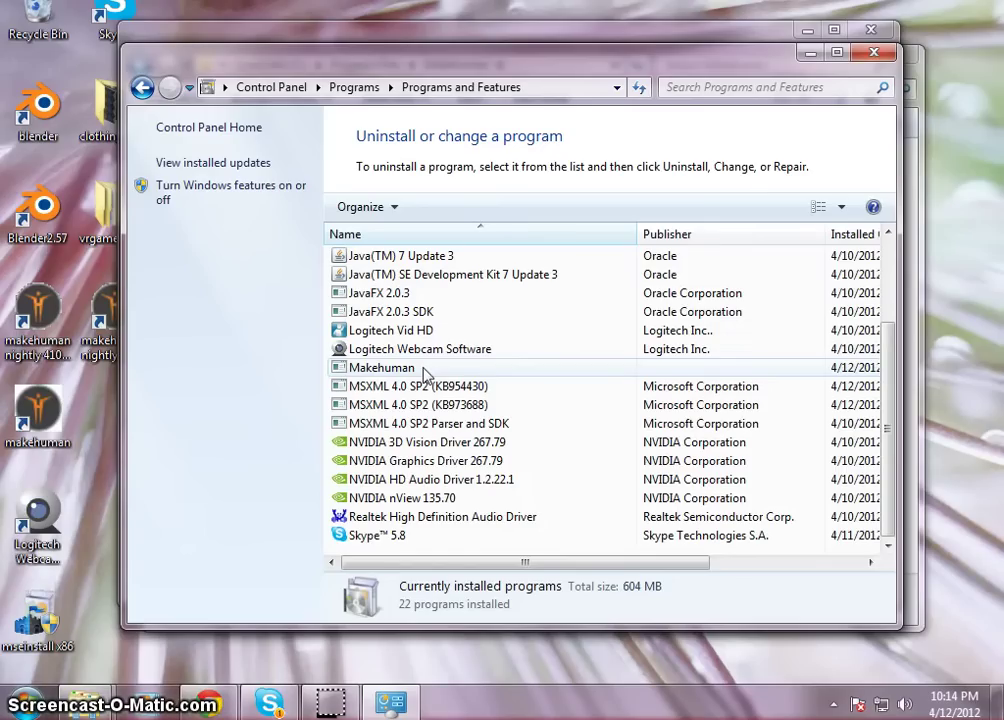
click(812, 54)
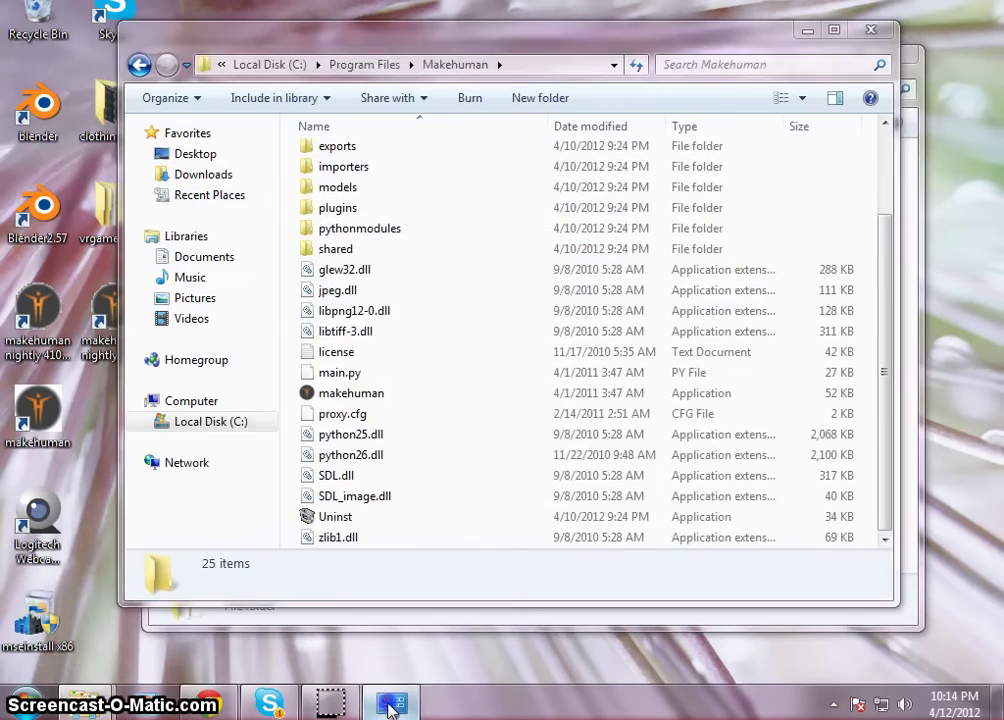
click(390, 703)
click(874, 52)
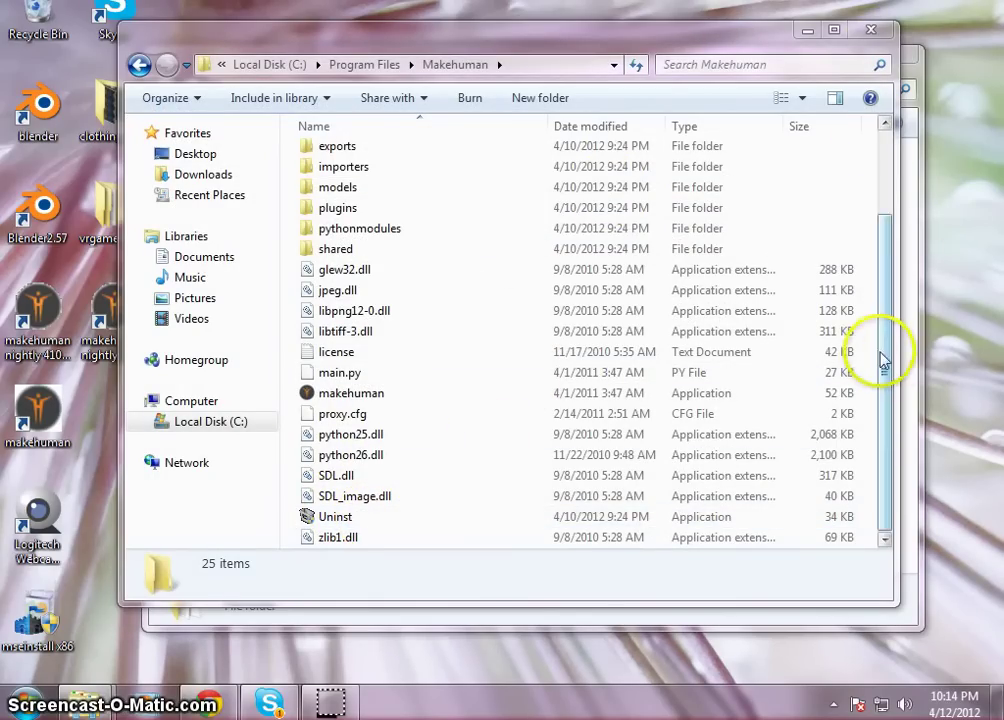
- Examine the files of the original Makehuman folder and its core subfolder, and return to Program Files
drag(881, 354, 872, 448)
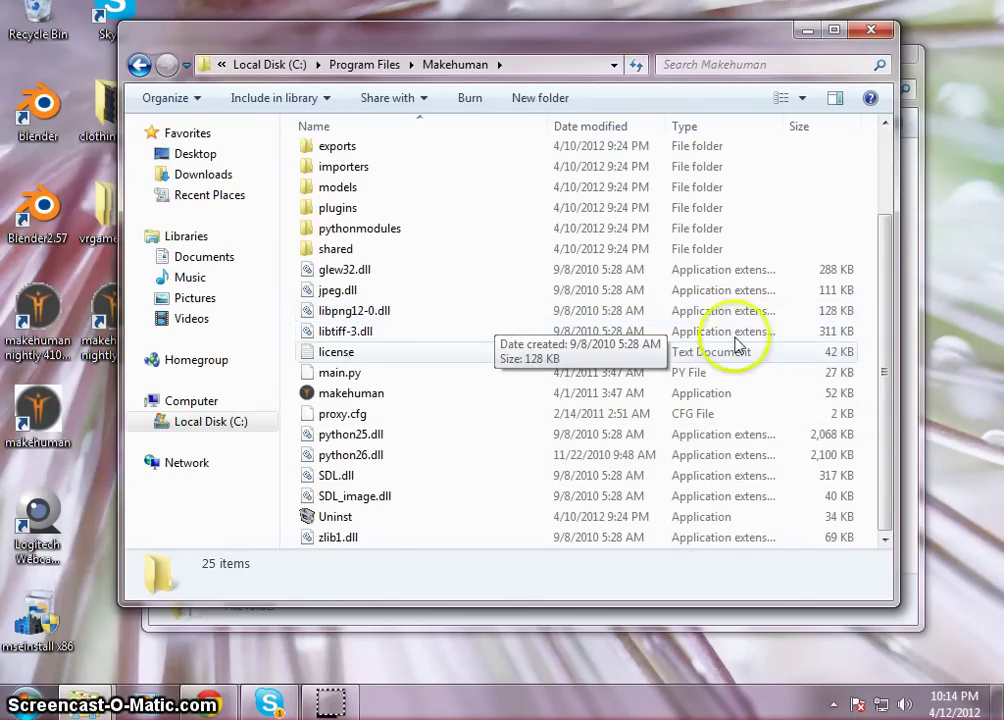
drag(887, 296, 883, 220)
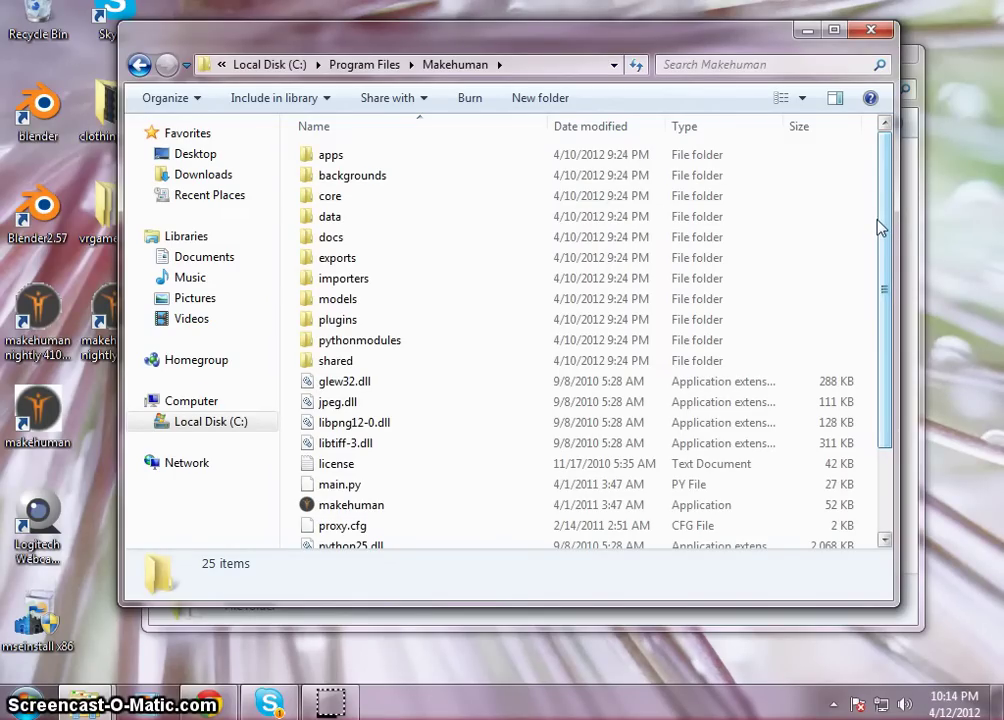
drag(885, 231, 876, 199)
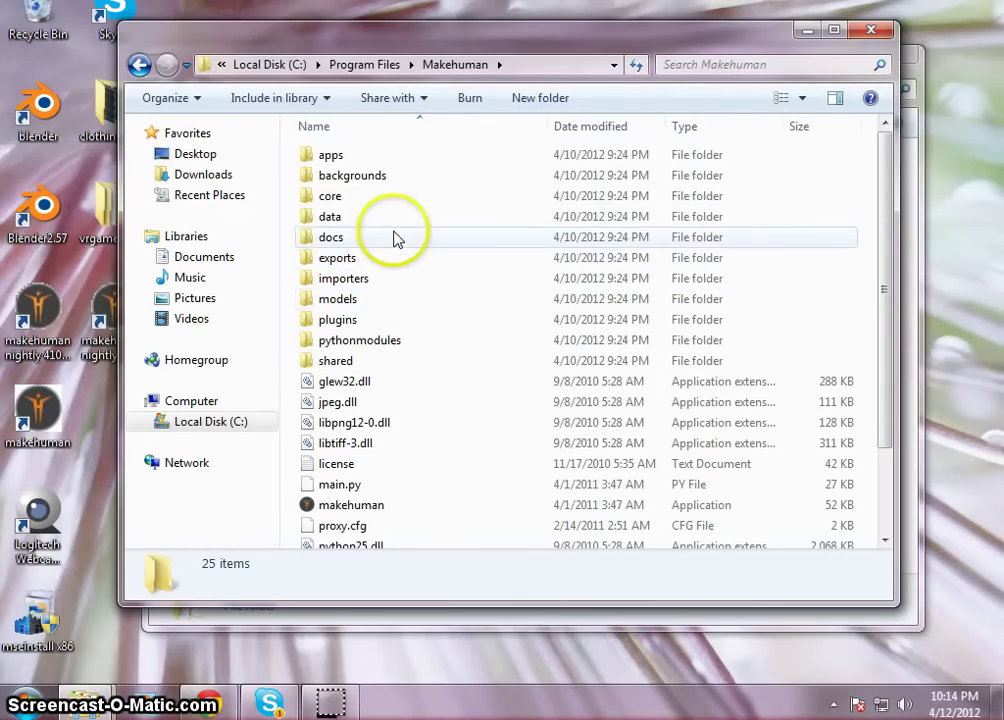
double_click(395, 197)
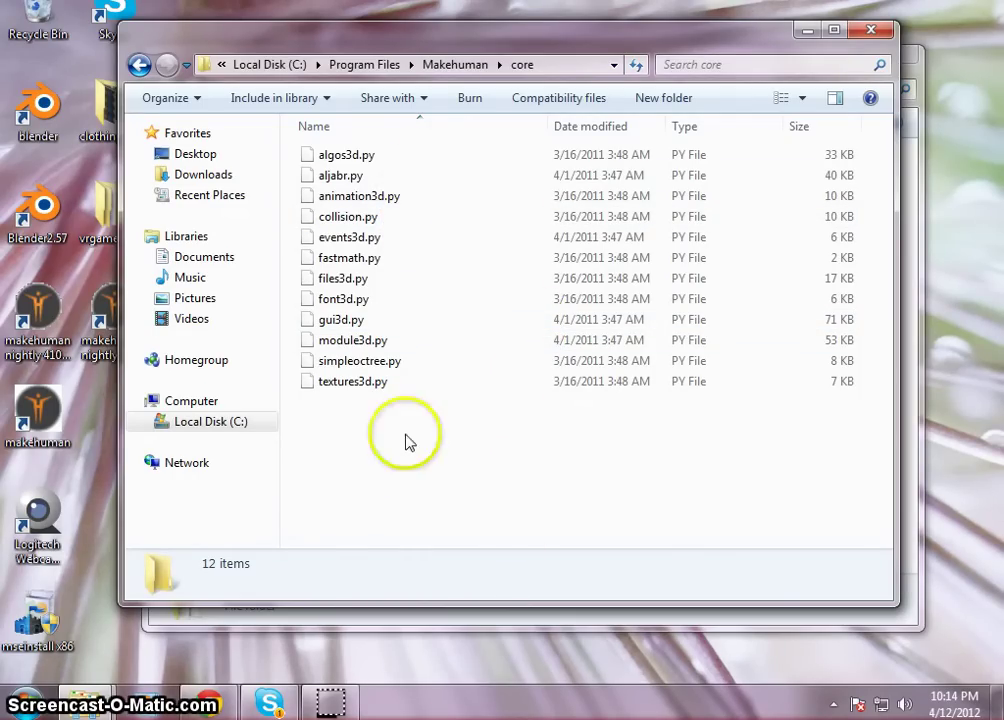
click(139, 64)
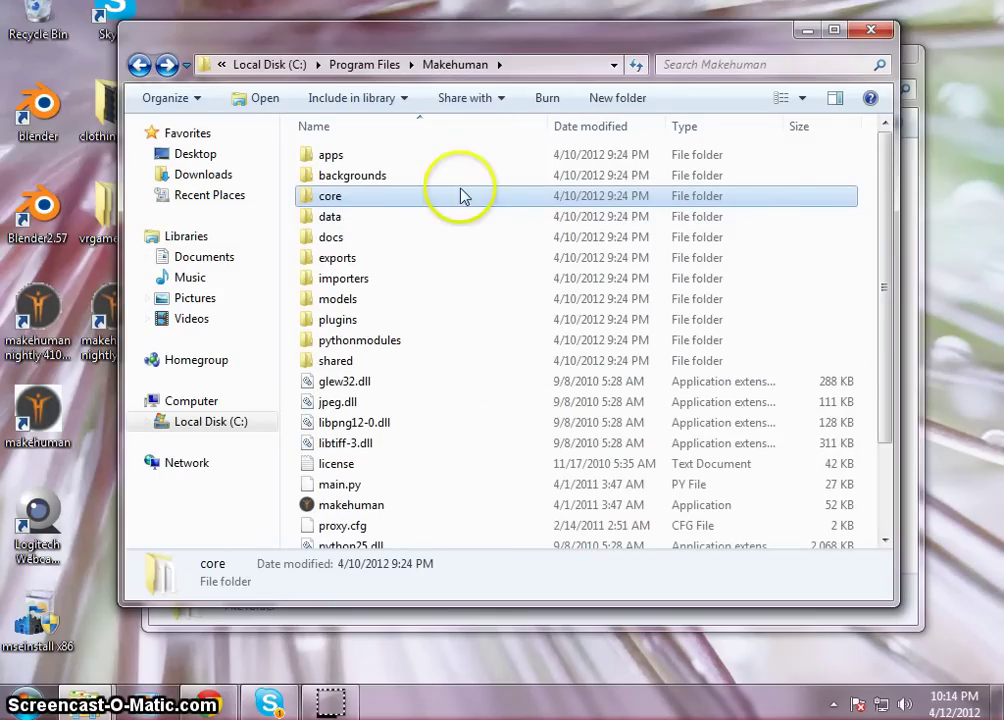
scroll(456, 390, down, 1)
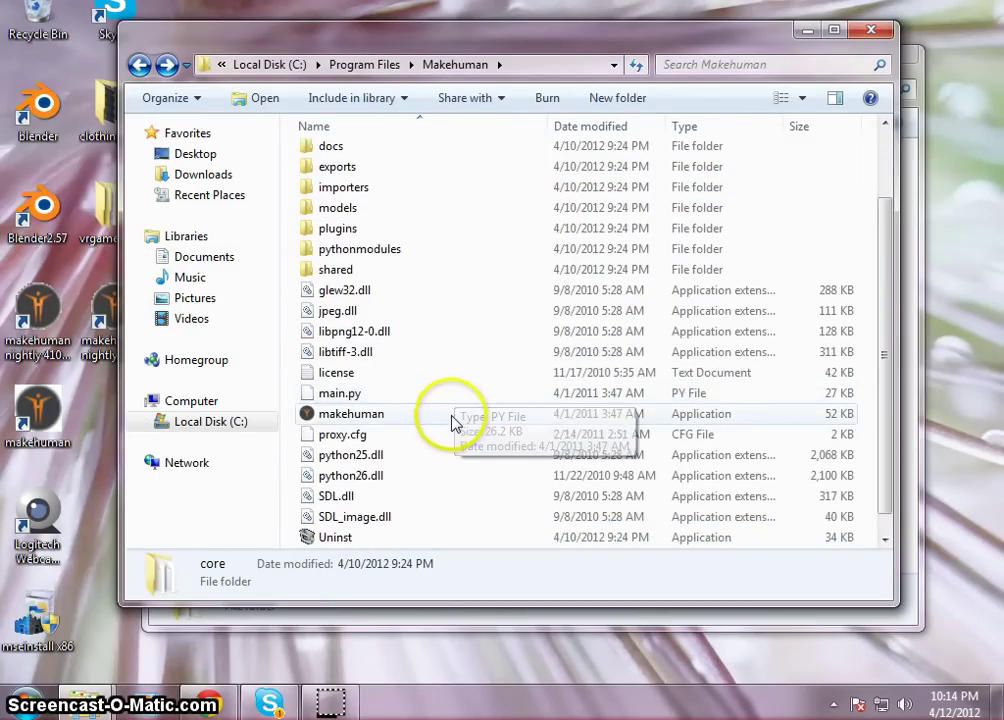
scroll(453, 421, down, 1)
scroll(448, 425, up, 2)
scroll(445, 430, up, 1)
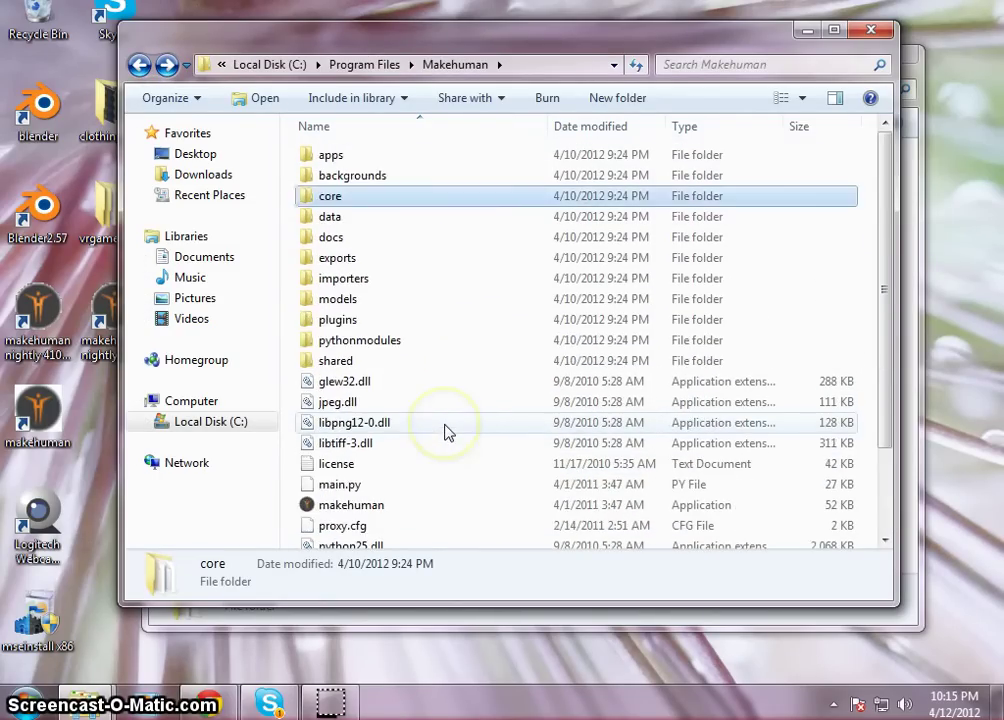
scroll(445, 428, down, 2)
scroll(445, 428, up, 1)
click(141, 70)
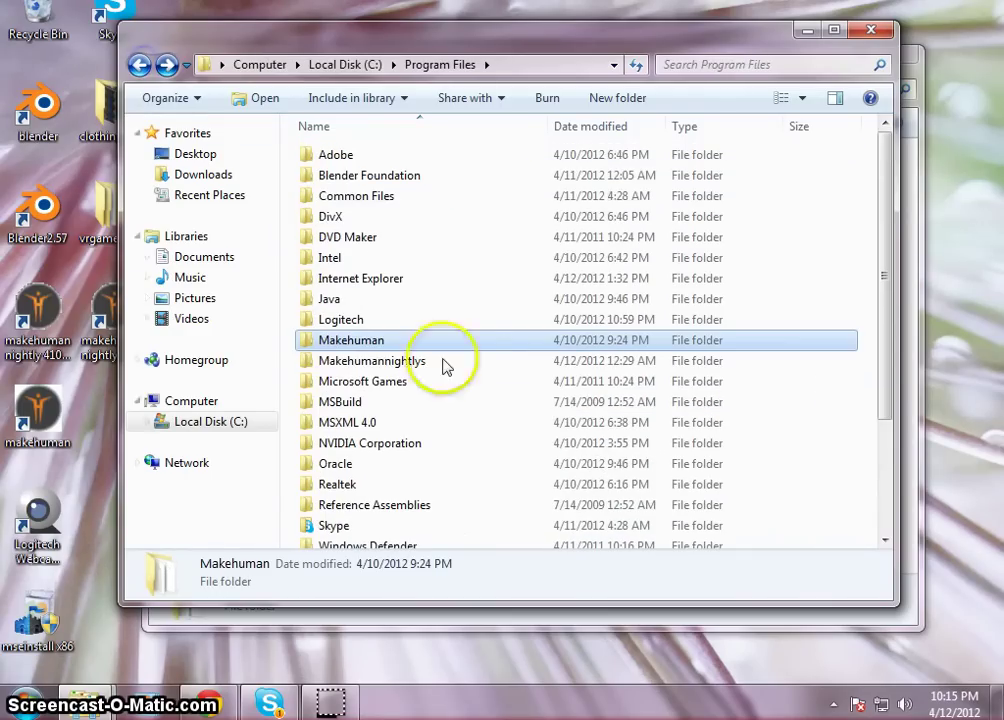
- Bring up the makehumanstablecopy folder and check the files inside its Makehuman copy
right_click(366, 343)
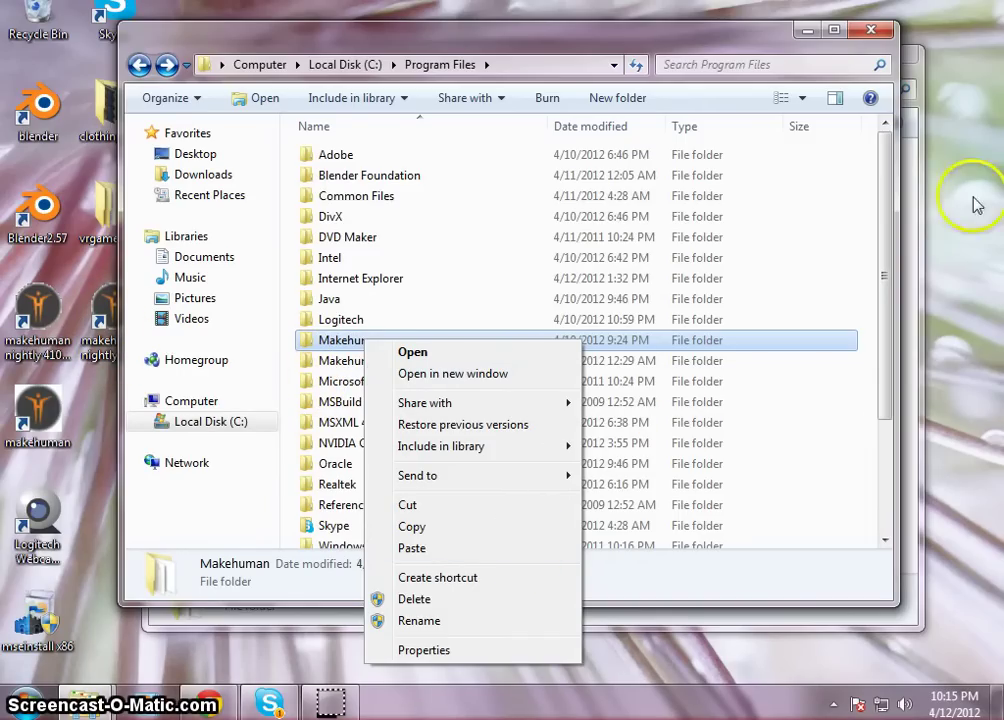
click(912, 204)
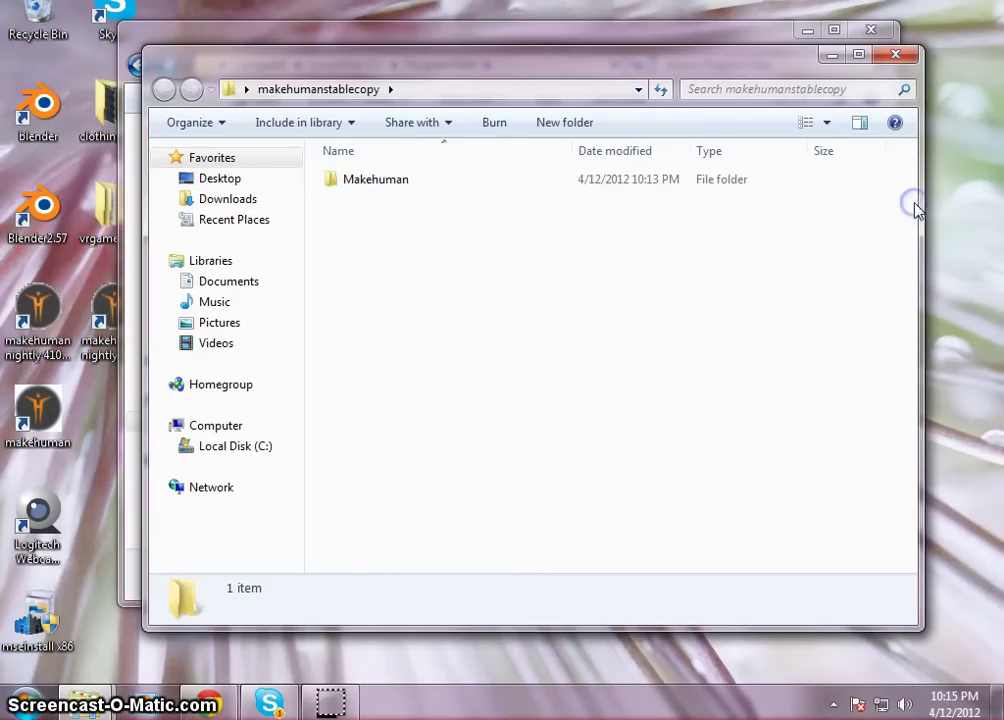
double_click(376, 181)
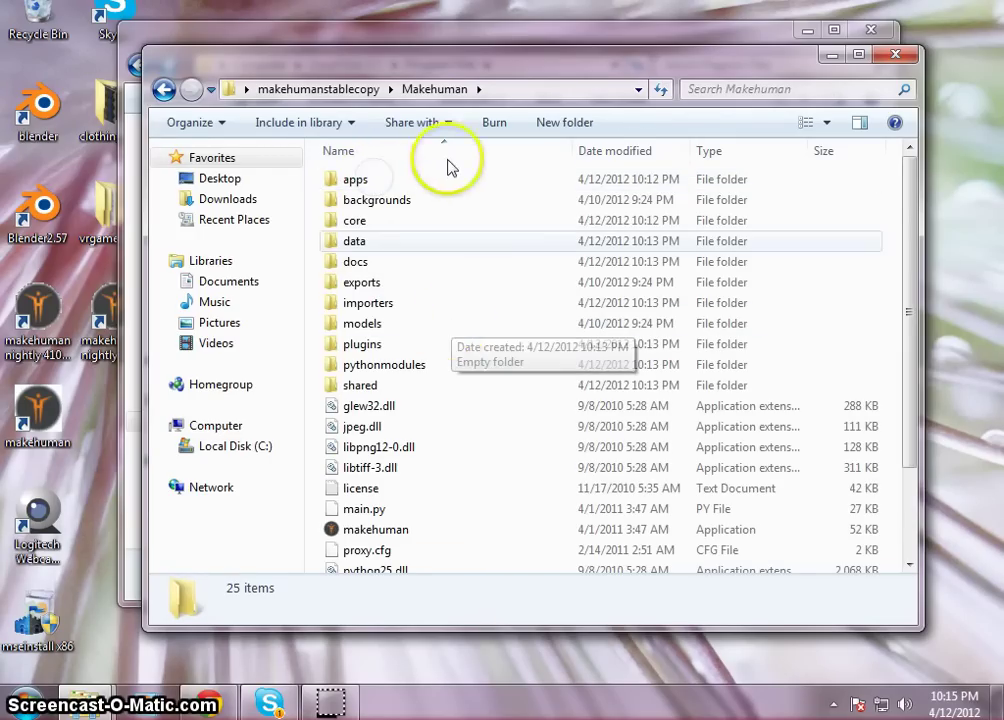
scroll(444, 405, down, 1)
scroll(444, 418, down, 1)
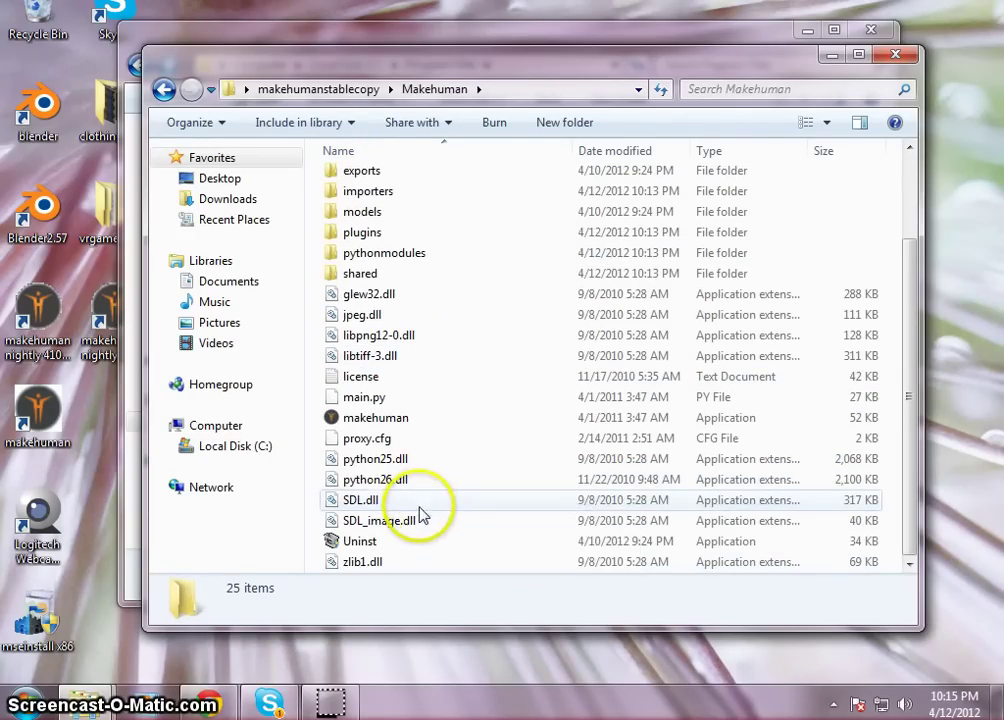
- Look through the files of the backed-up Makehuman copy and bring the Program Files window to the front
scroll(420, 518, up, 2)
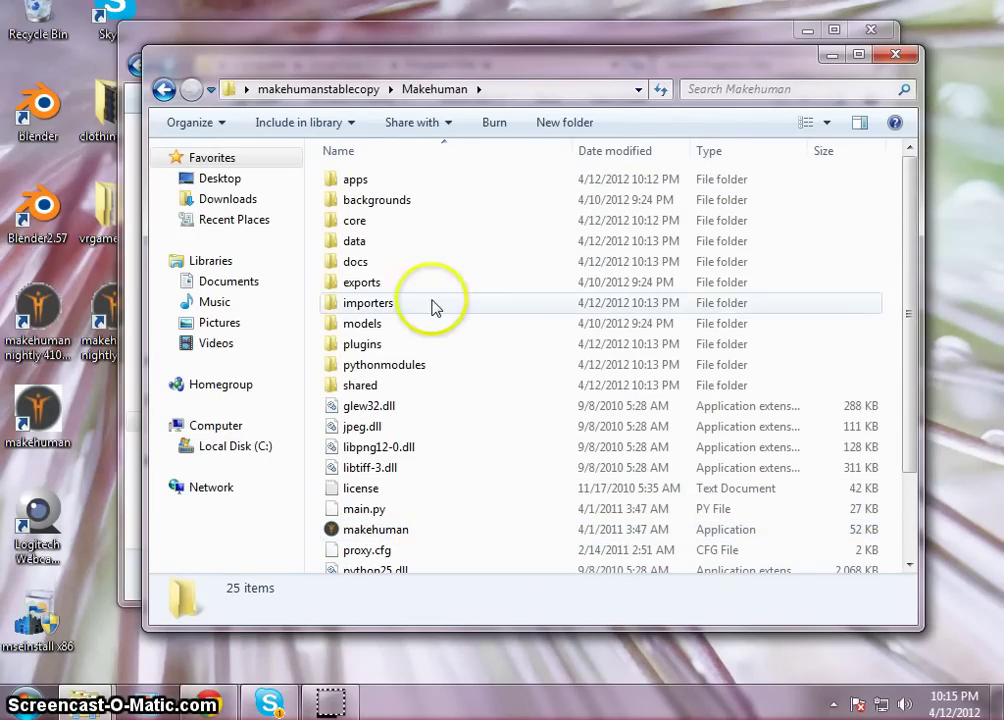
scroll(435, 307, down, 2)
scroll(424, 372, up, 2)
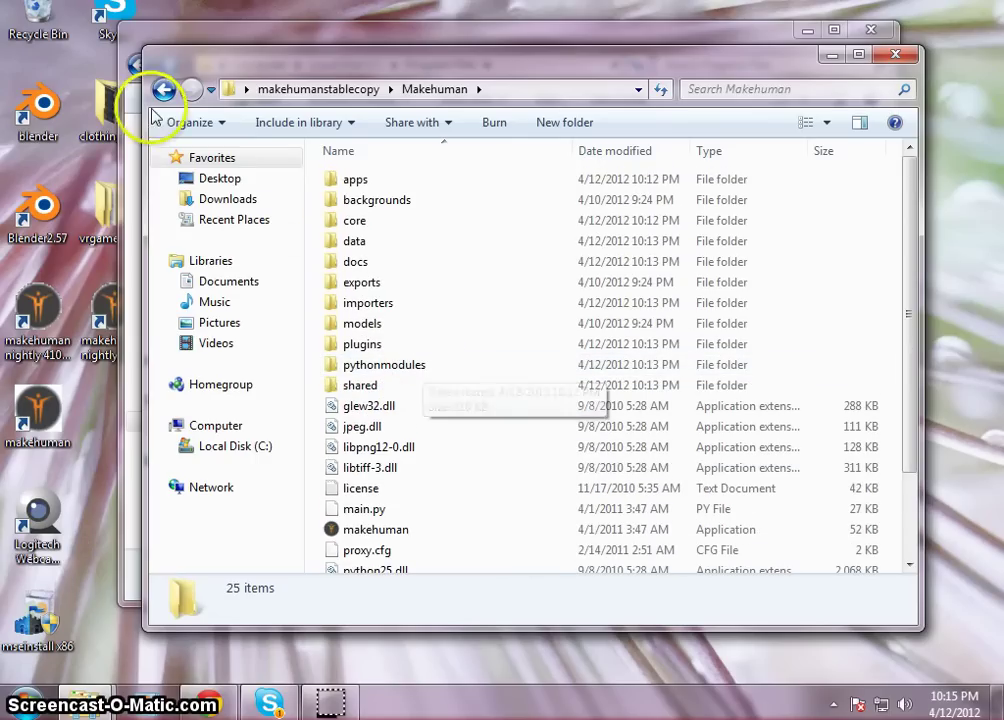
click(252, 37)
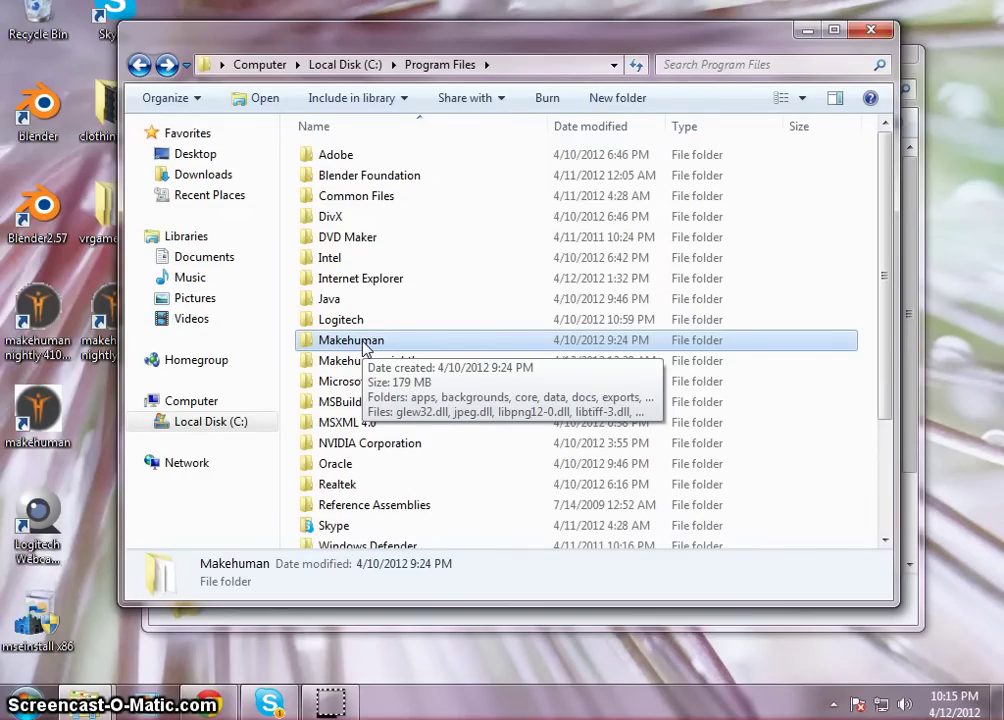
- Switch to Chrome to view the MakeHuman download release page, and return to the Program Files window
click(258, 679)
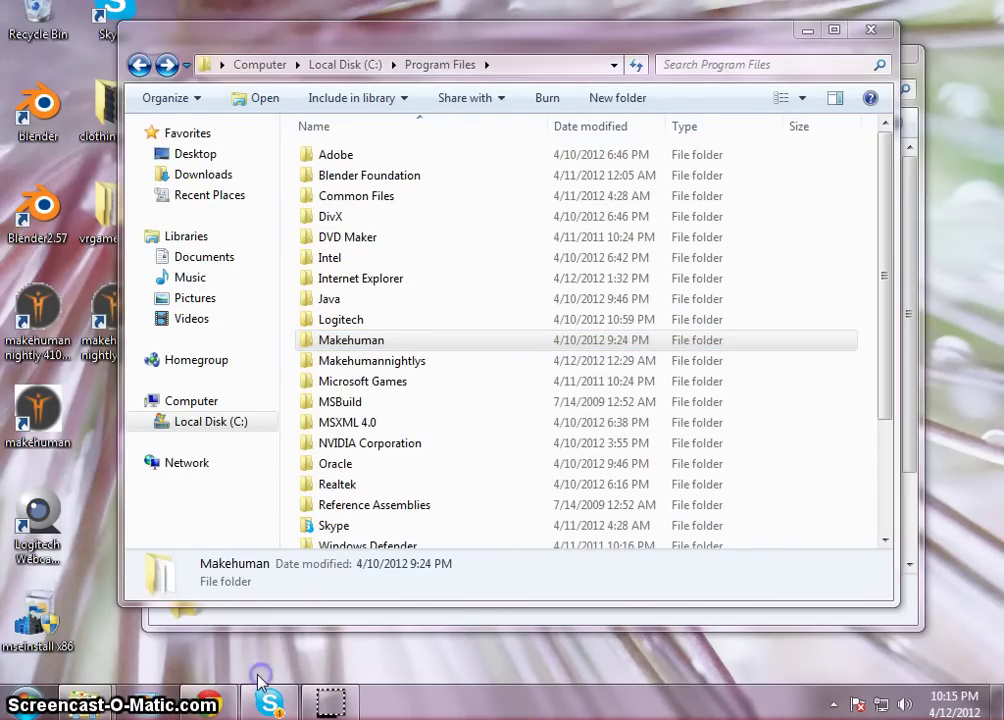
click(208, 697)
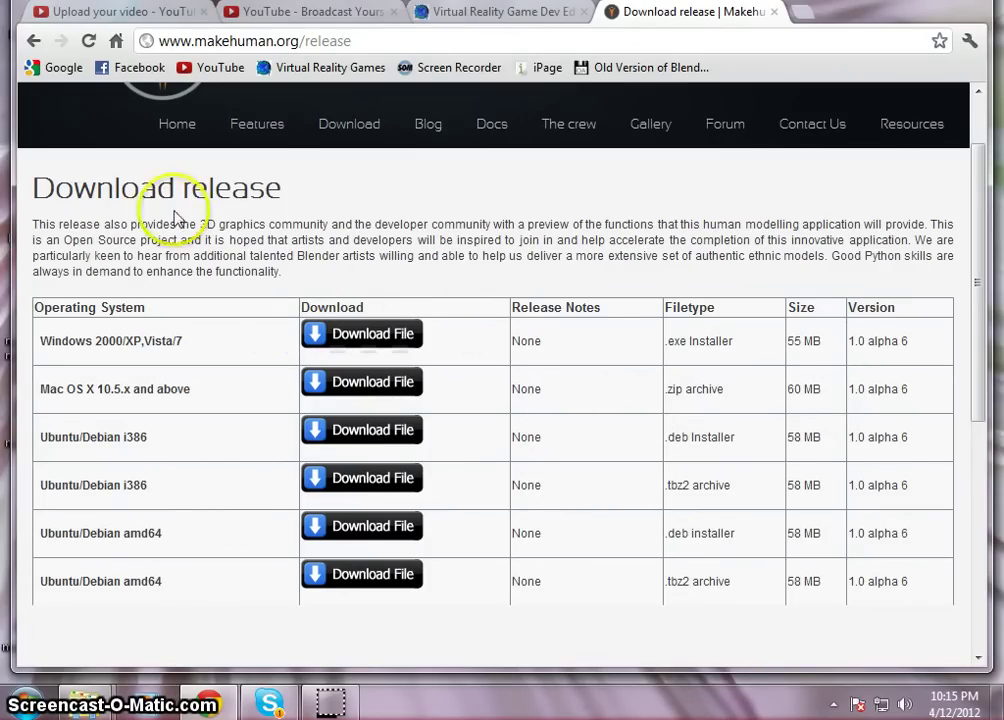
mouse_move(85, 703)
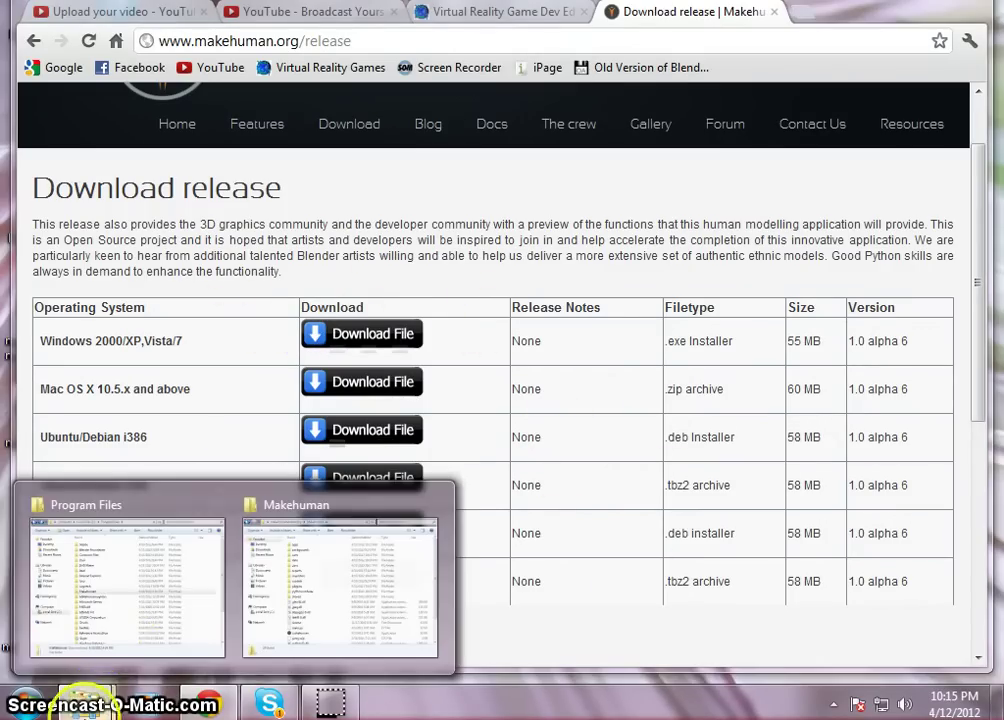
click(175, 599)
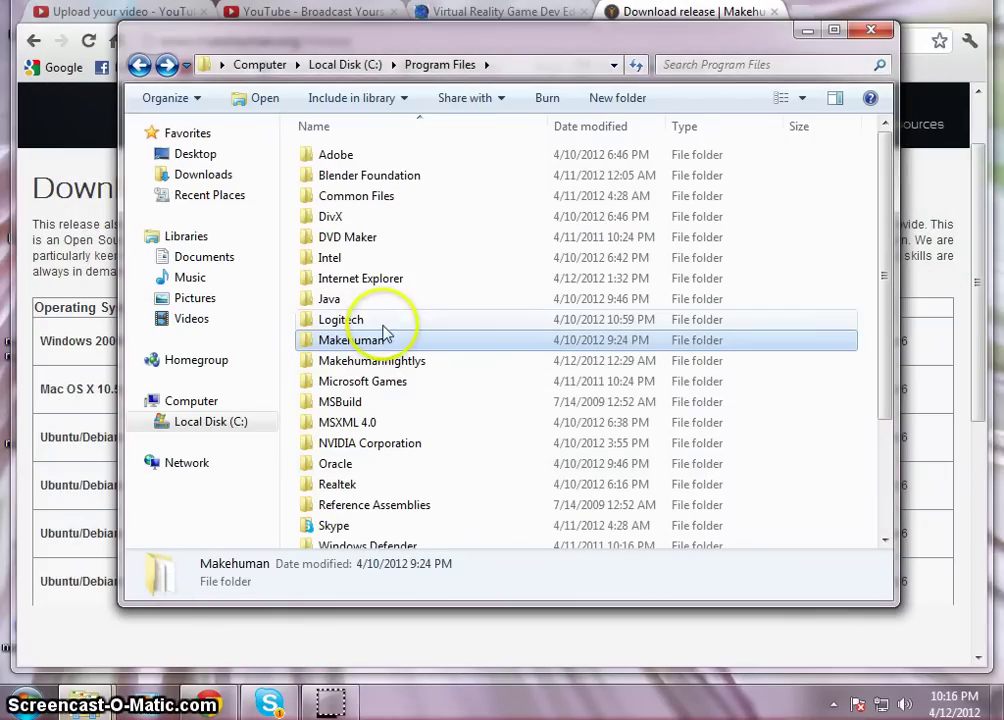
- Open the installed Makehuman folder in Program Files and look through its files
double_click(378, 344)
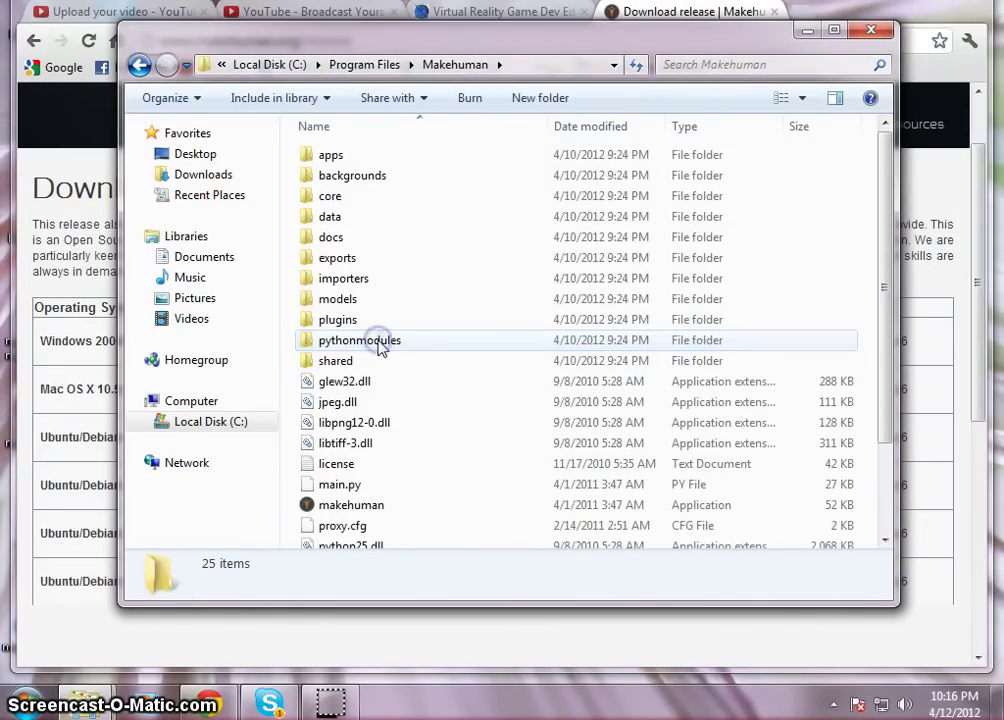
scroll(450, 345, down, 2)
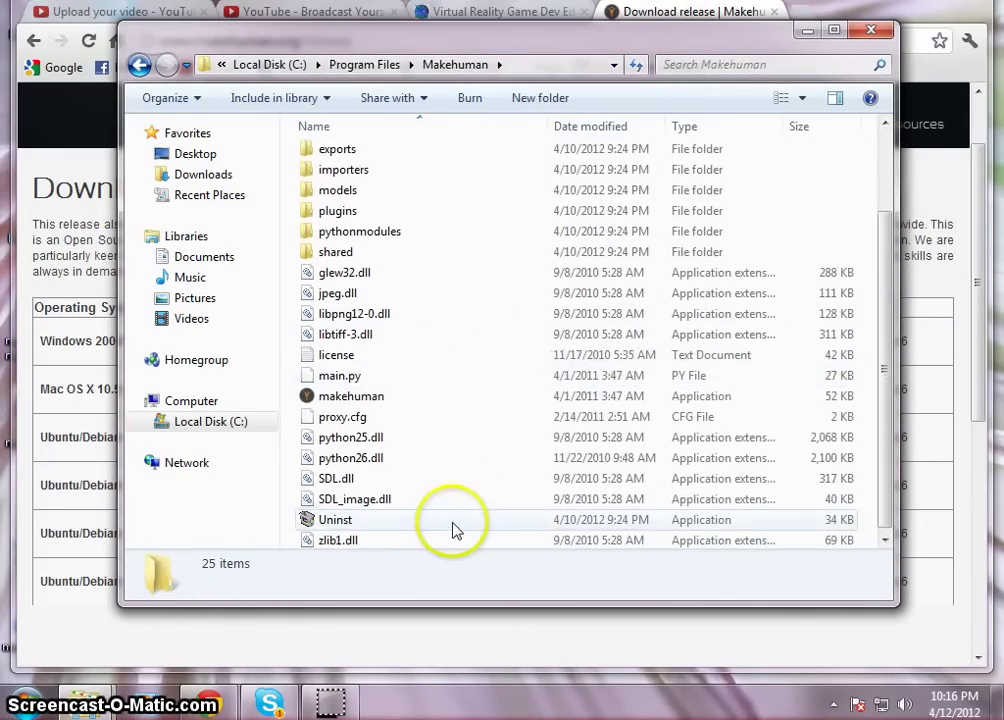
scroll(455, 529, up, 2)
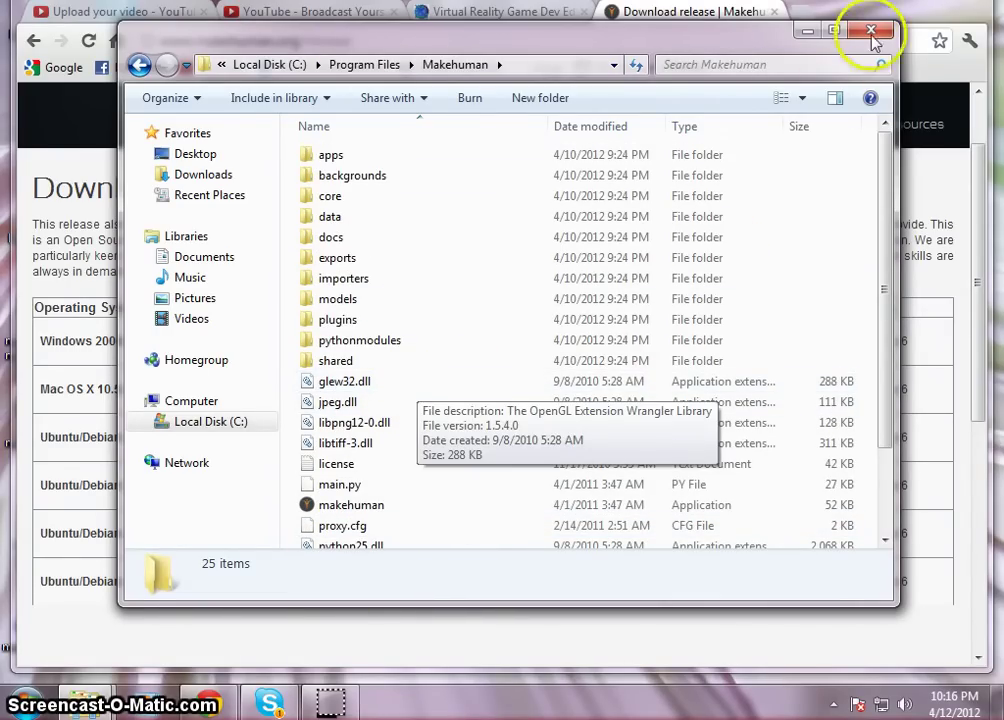
- Minimize the installed Makehuman folder, the browser and the backup folder windows to clear the desktop
click(808, 31)
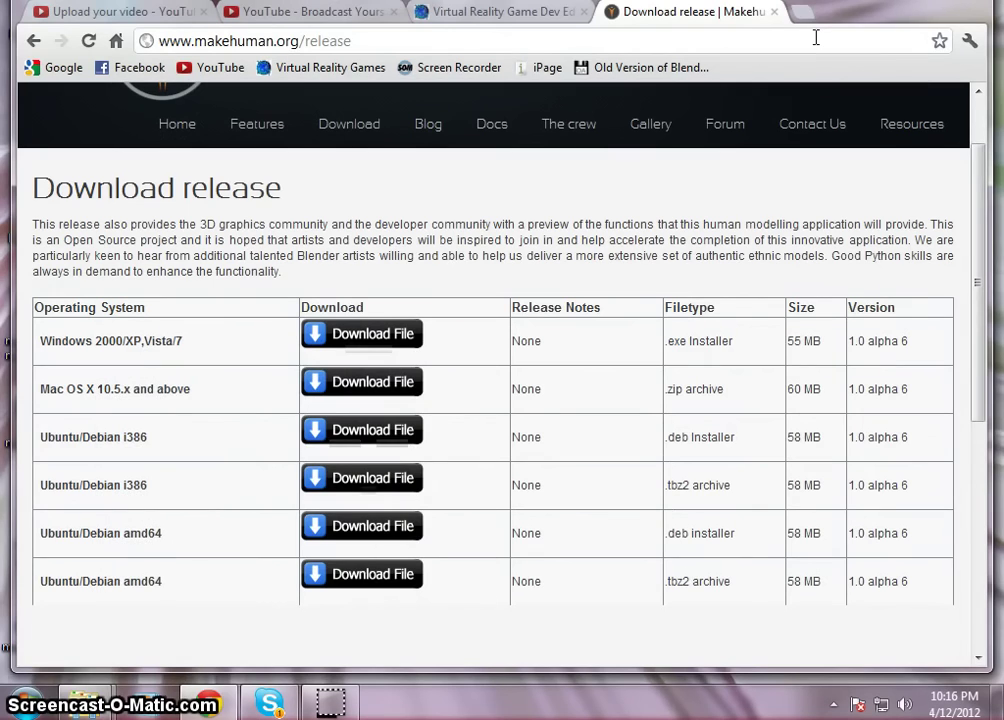
click(906, 2)
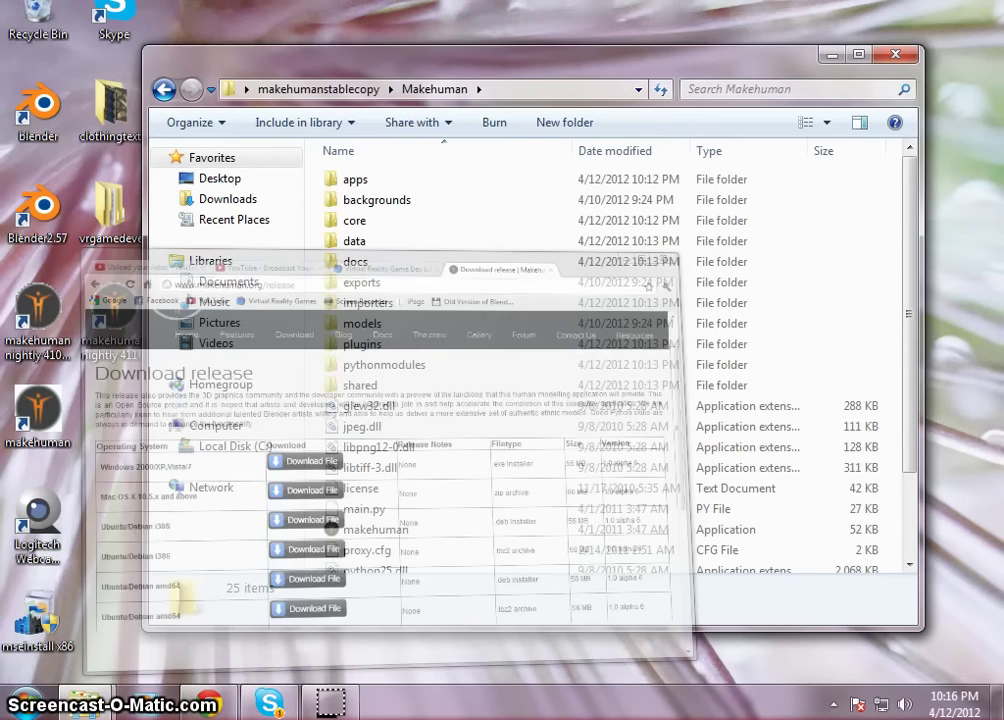
click(829, 58)
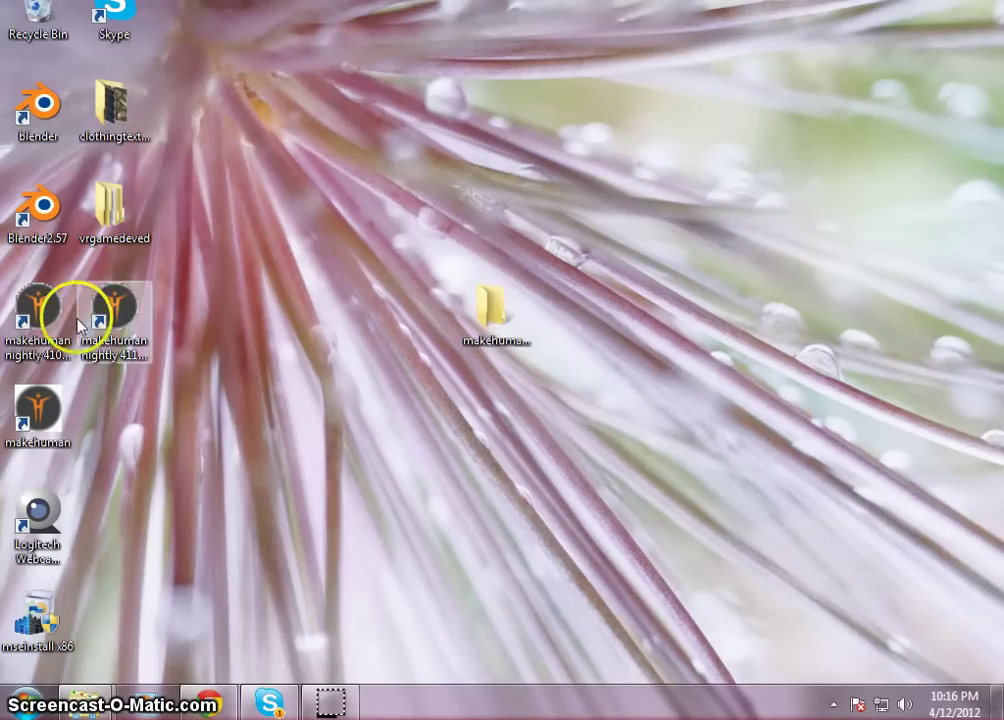
click(26, 705)
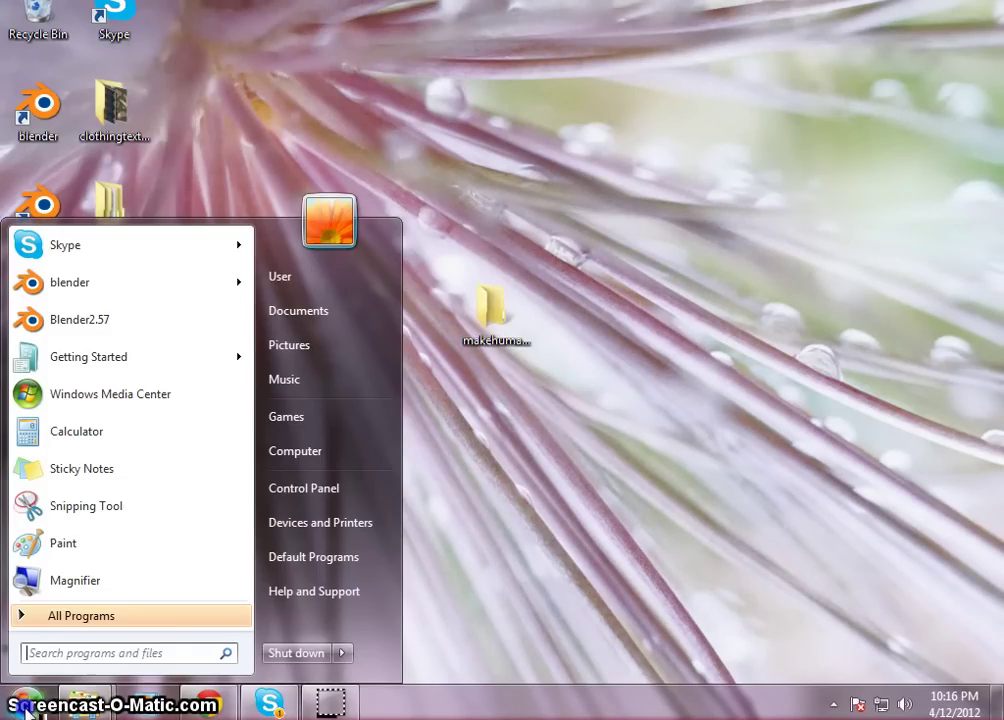
- Restore the installed Makehuman folder window and launch the makehuman application from it
click(84, 703)
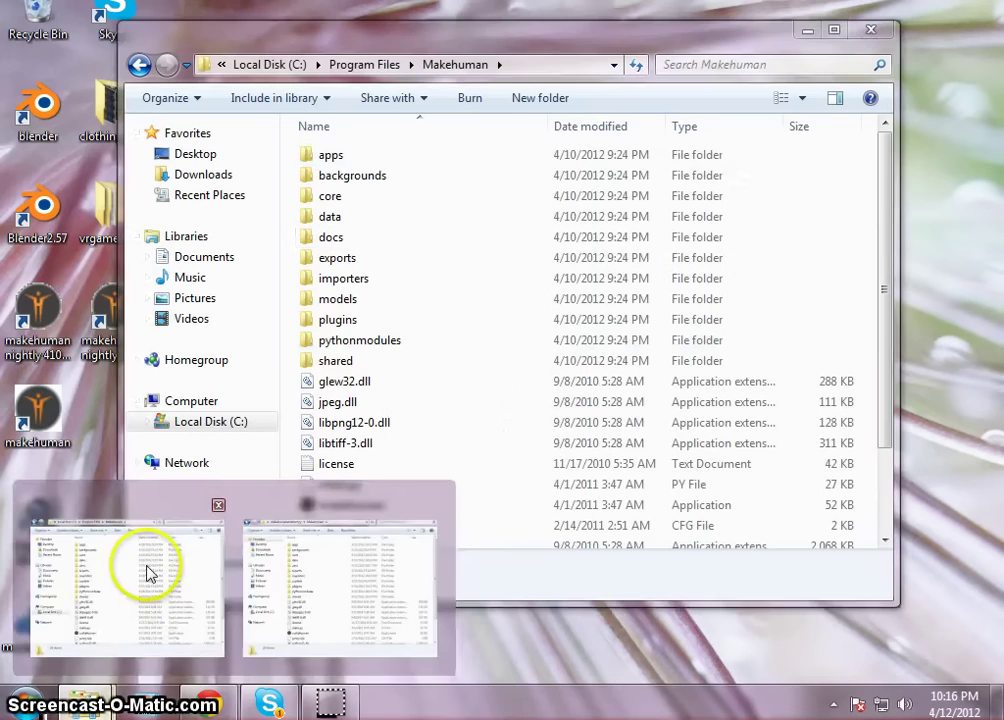
click(148, 574)
scroll(439, 320, down, 1)
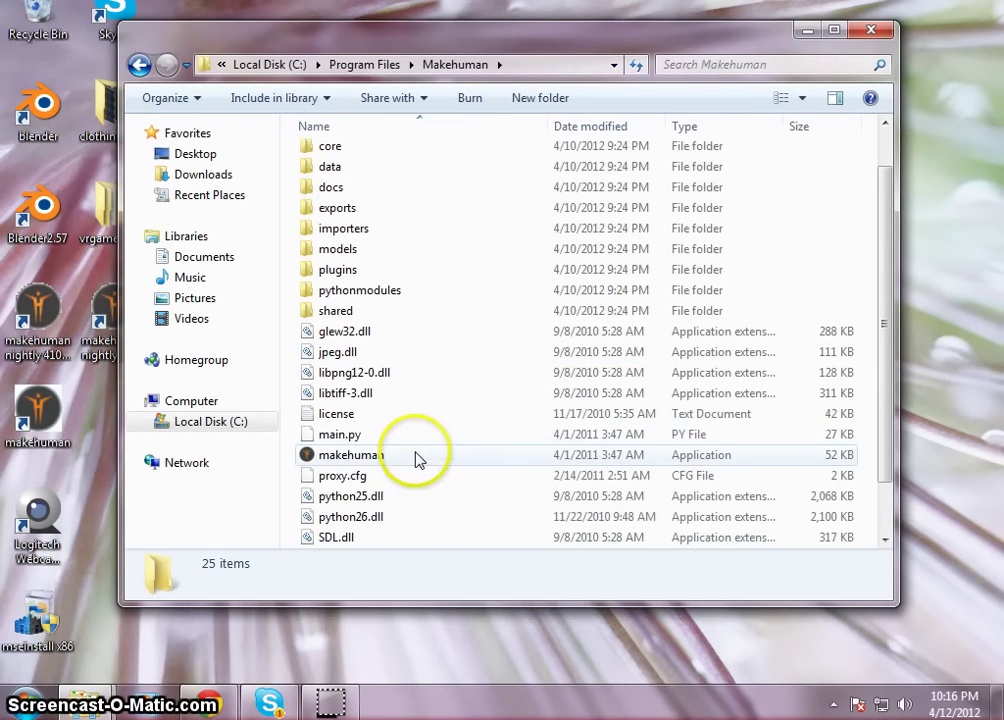
double_click(413, 458)
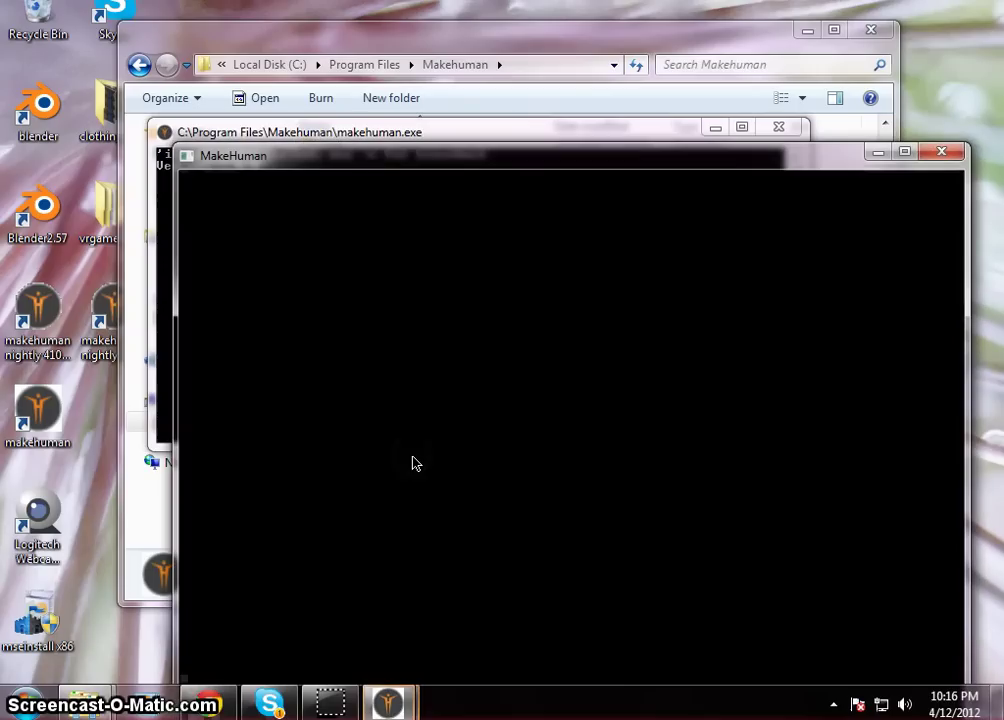
- Move the MakeHuman window up, set the model's gender fully to male, and open the page for saving the model
drag(576, 160, 520, 55)
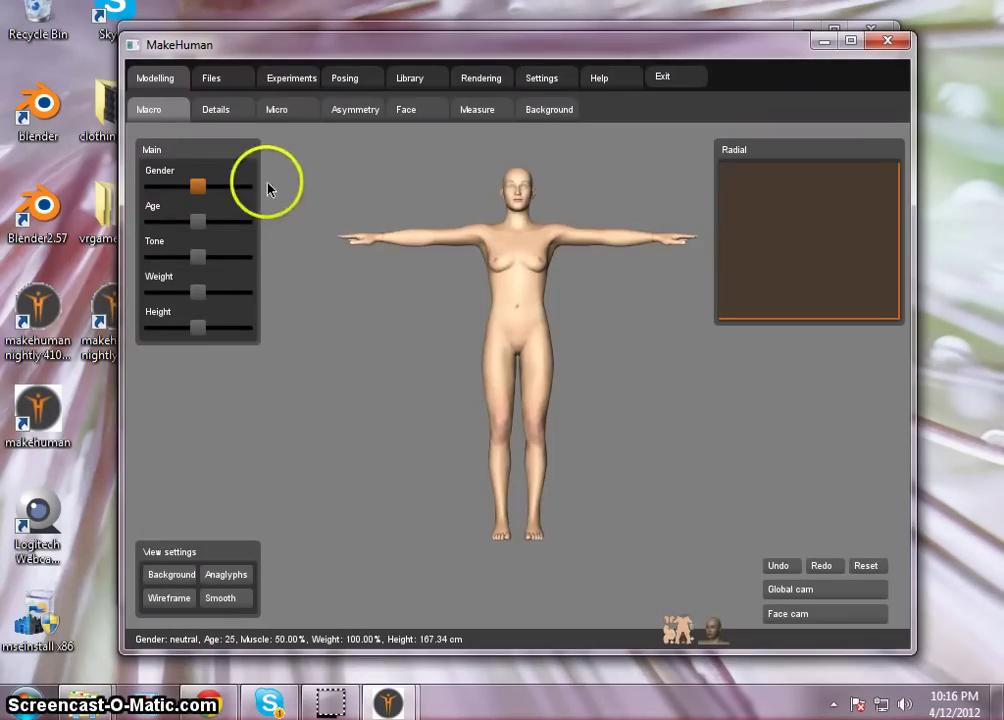
drag(204, 192, 287, 186)
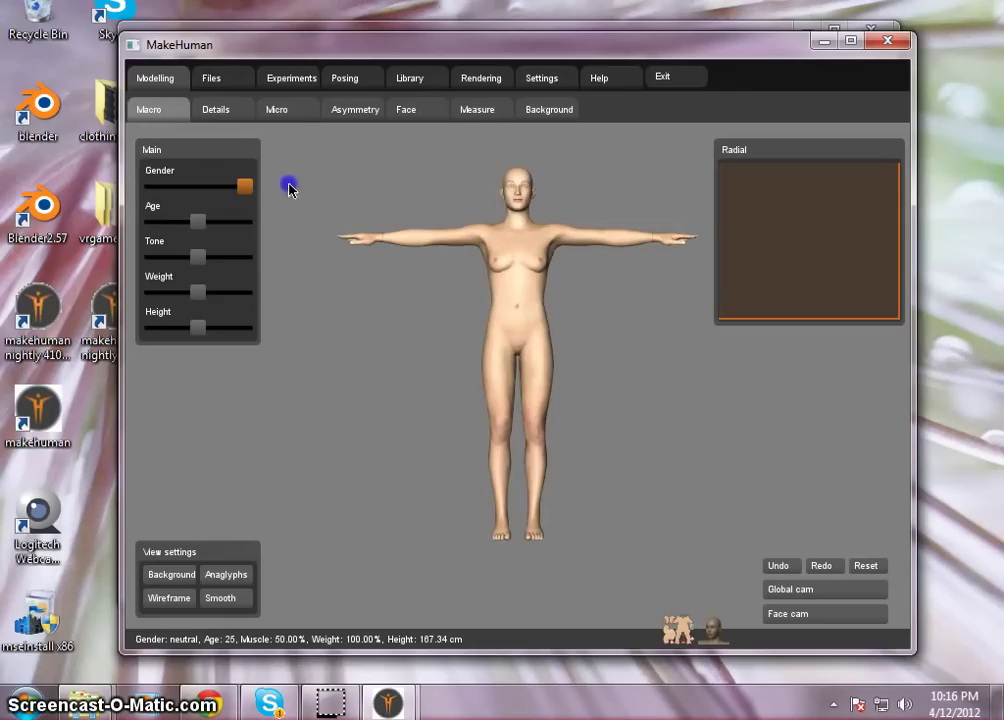
click(236, 79)
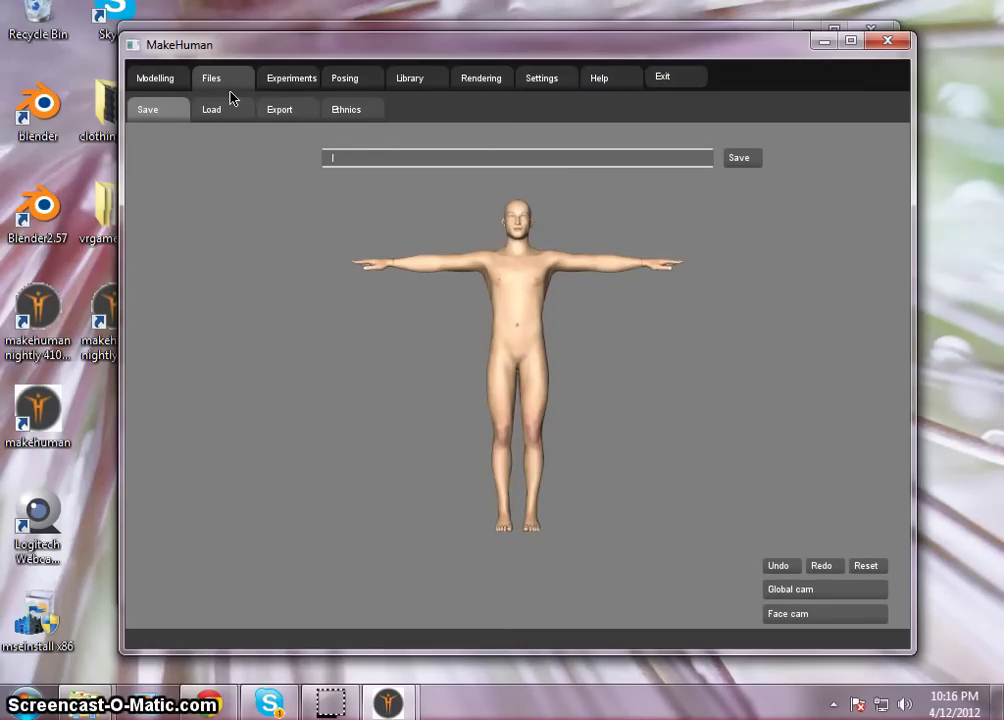
- Open the models subfolder of the makehuman folder in the Documents library to examine the saved model files
mouse_move(90, 690)
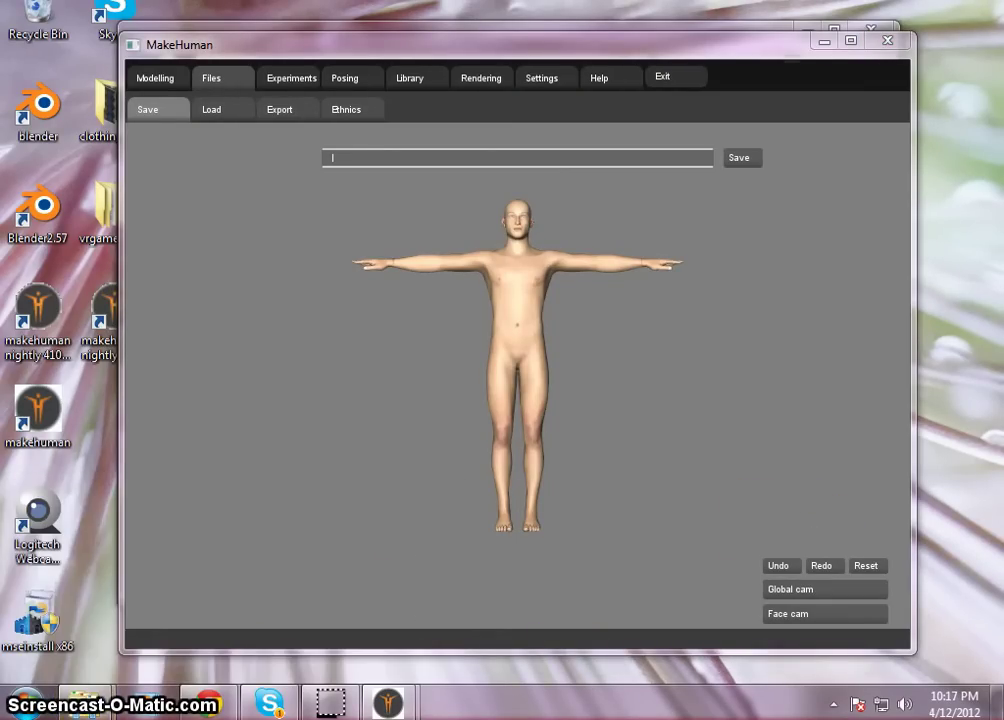
click(28, 703)
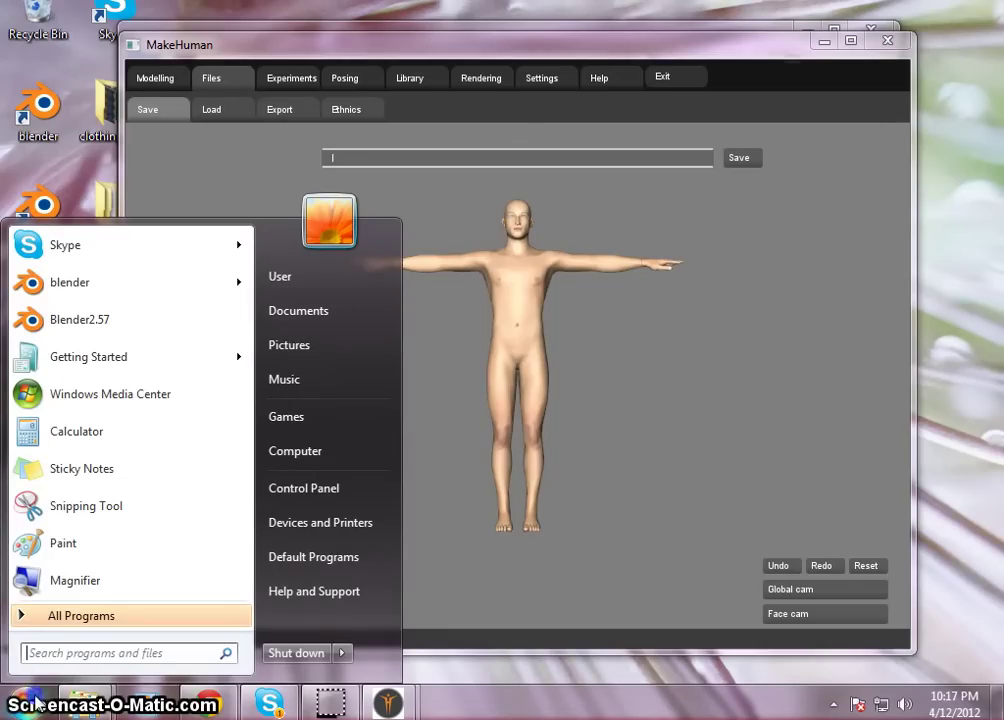
click(347, 327)
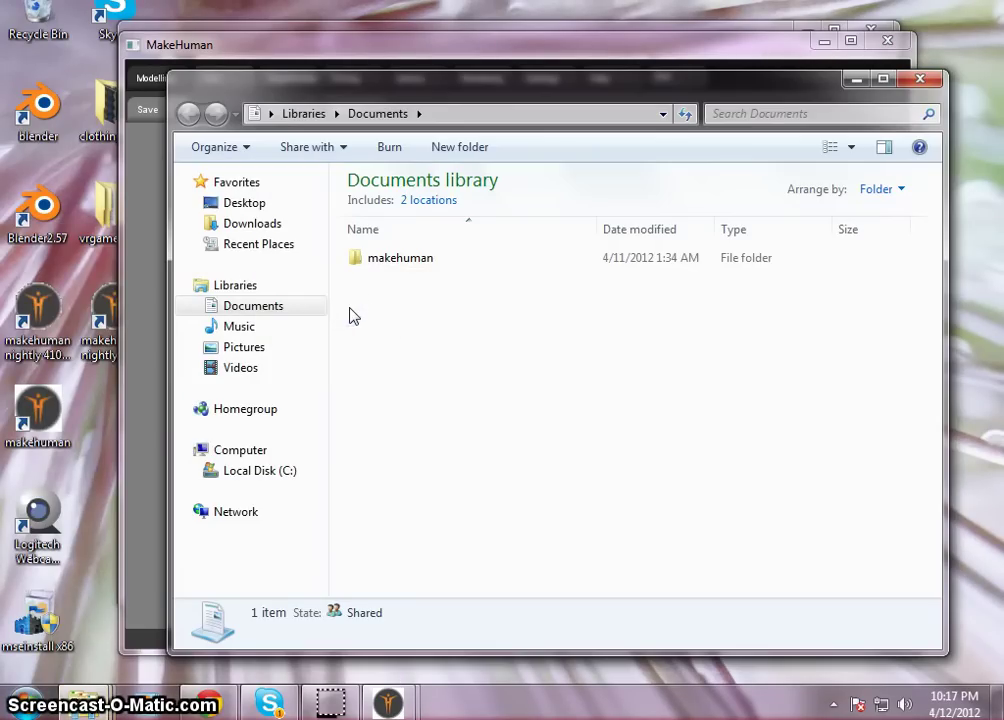
click(414, 270)
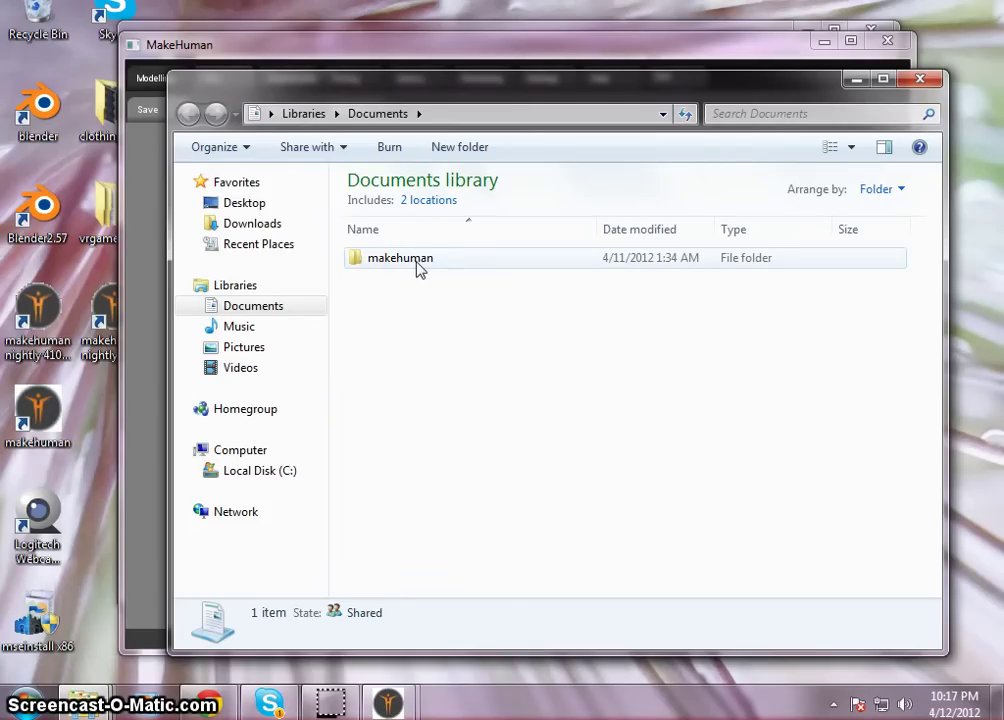
double_click(418, 268)
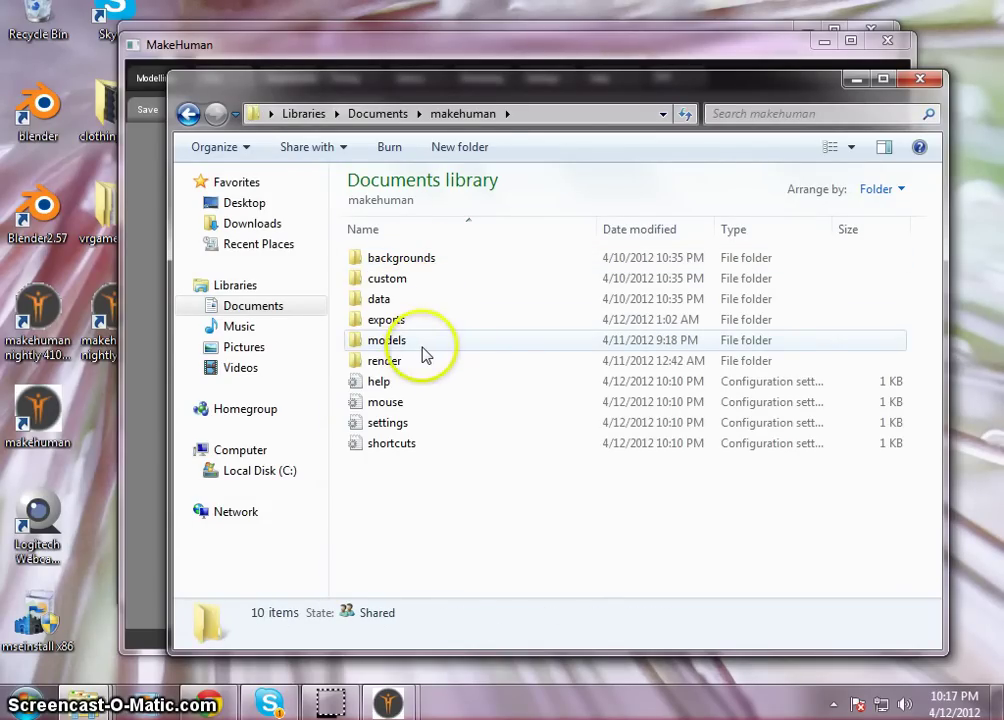
double_click(420, 345)
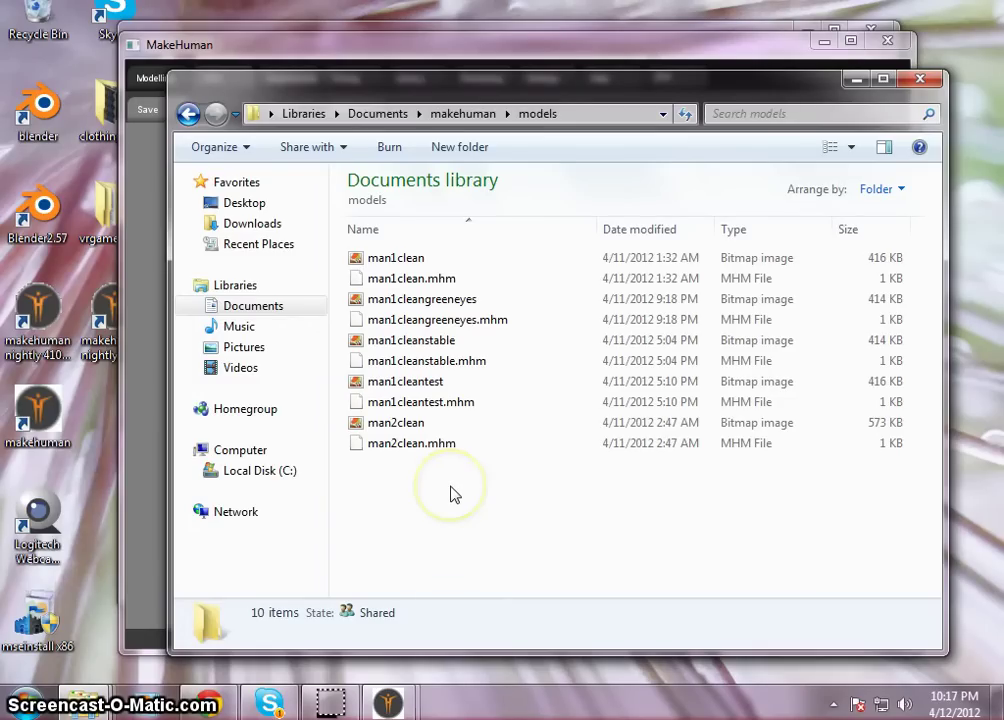
- Launch the makehuman nightly 4112012 build from the desktop and apply the green eyes from its library to the model
click(149, 160)
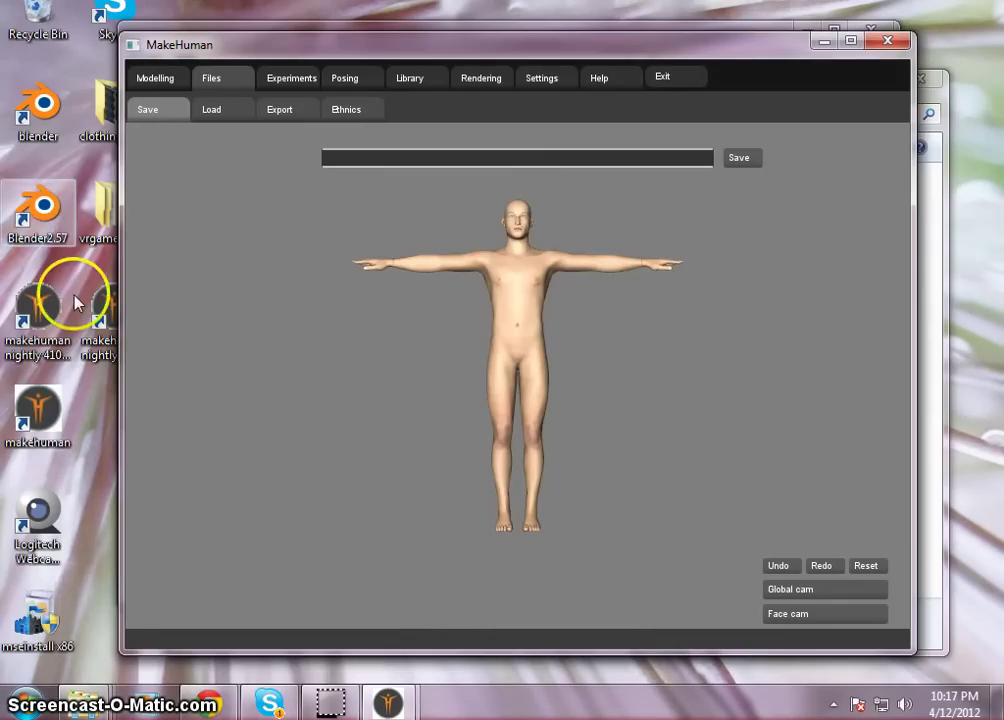
double_click(104, 300)
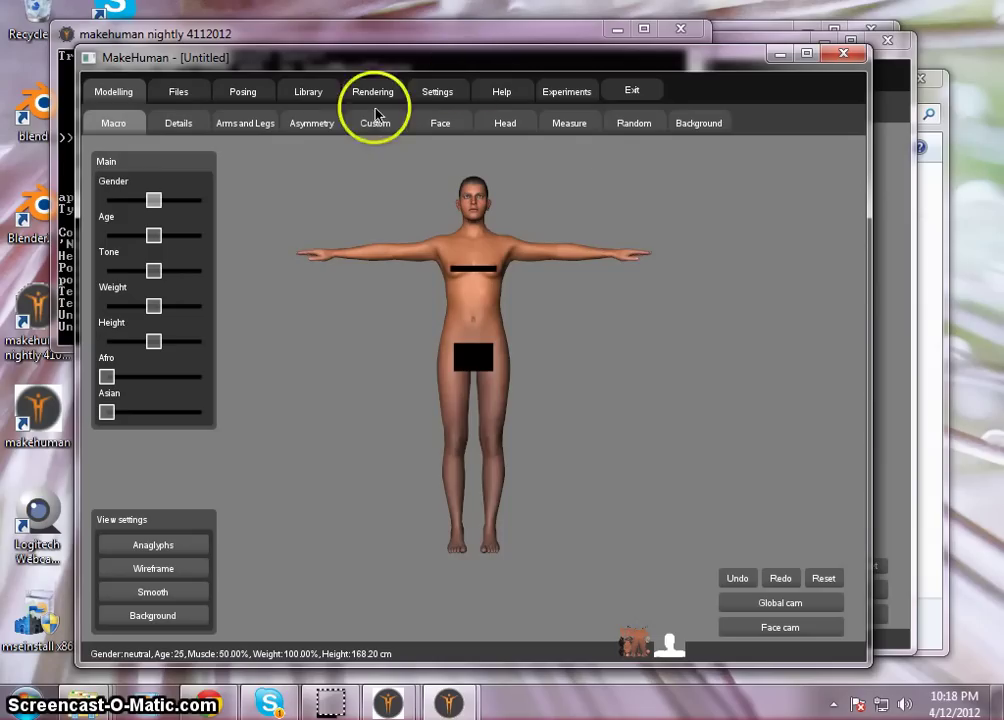
click(322, 93)
click(250, 124)
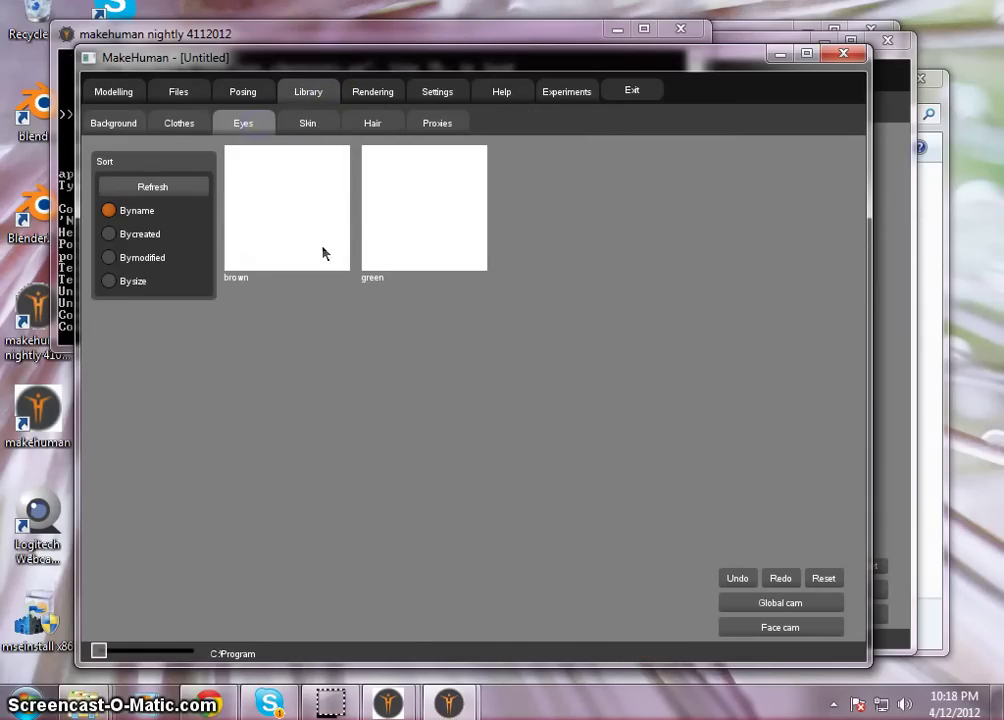
click(409, 234)
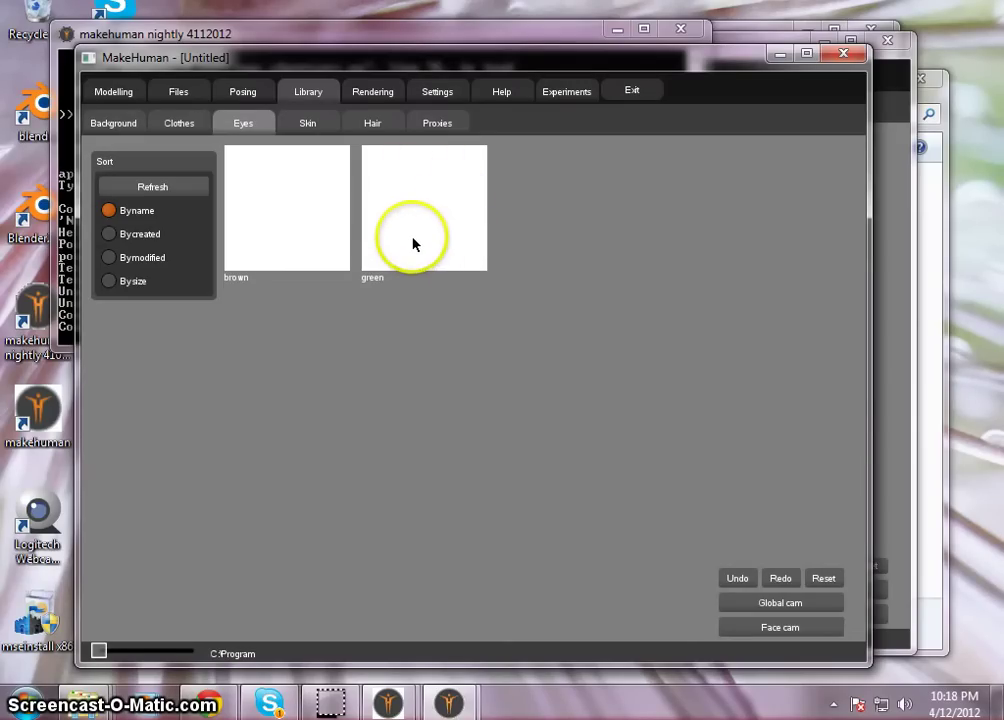
click(428, 210)
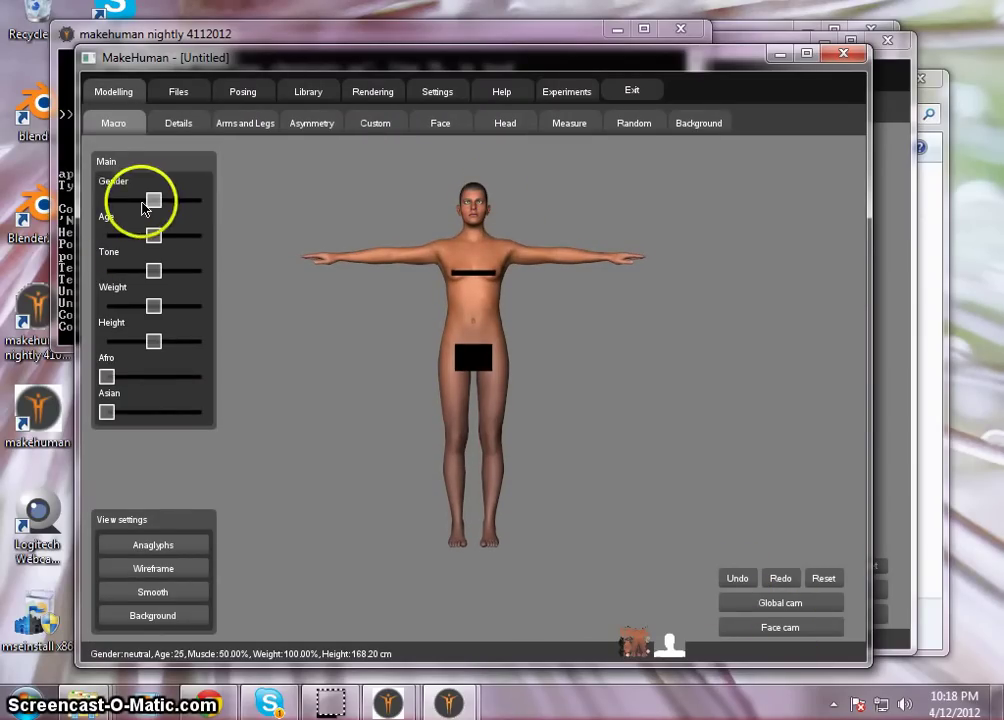
- Set the nightly build model's gender fully to male and inspect its eyes up close with the face camera
drag(153, 200, 282, 211)
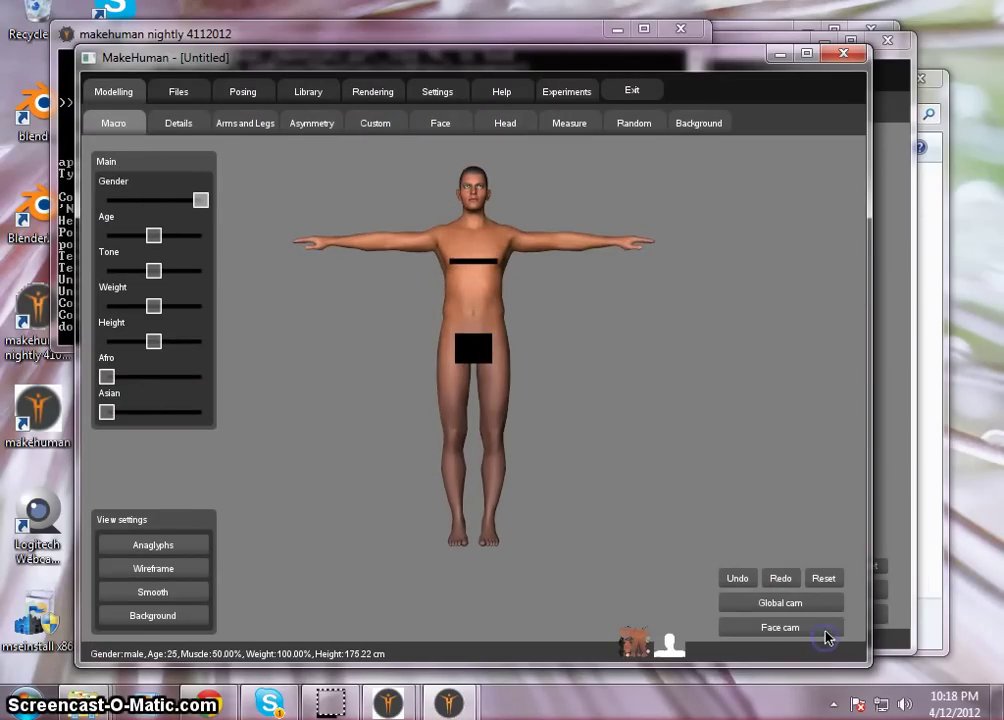
click(827, 638)
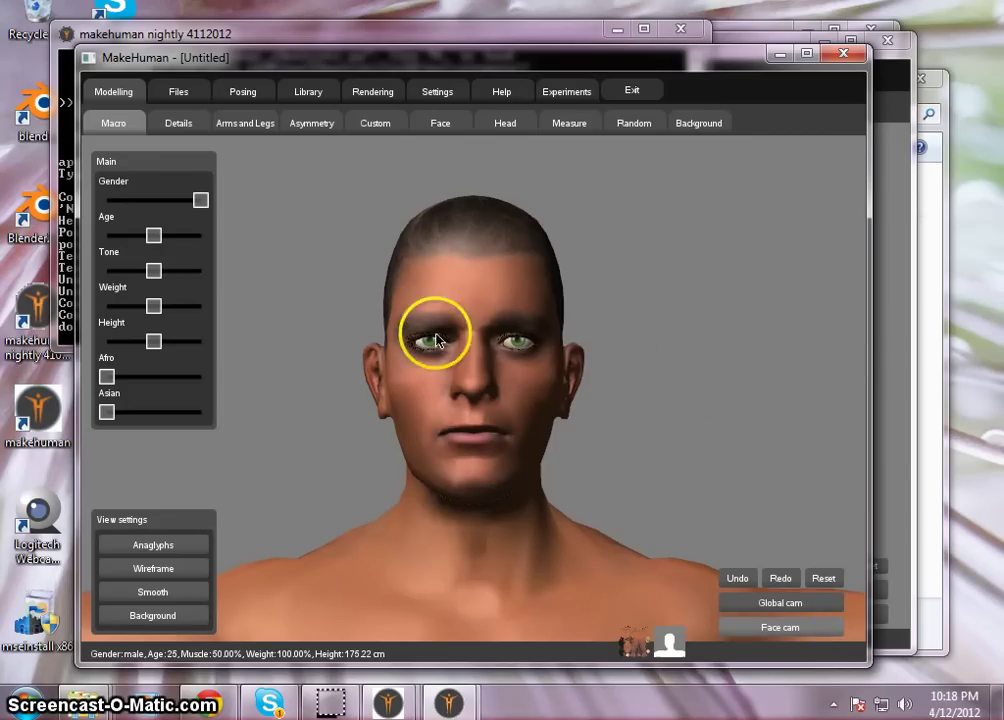
click(527, 350)
click(527, 350)
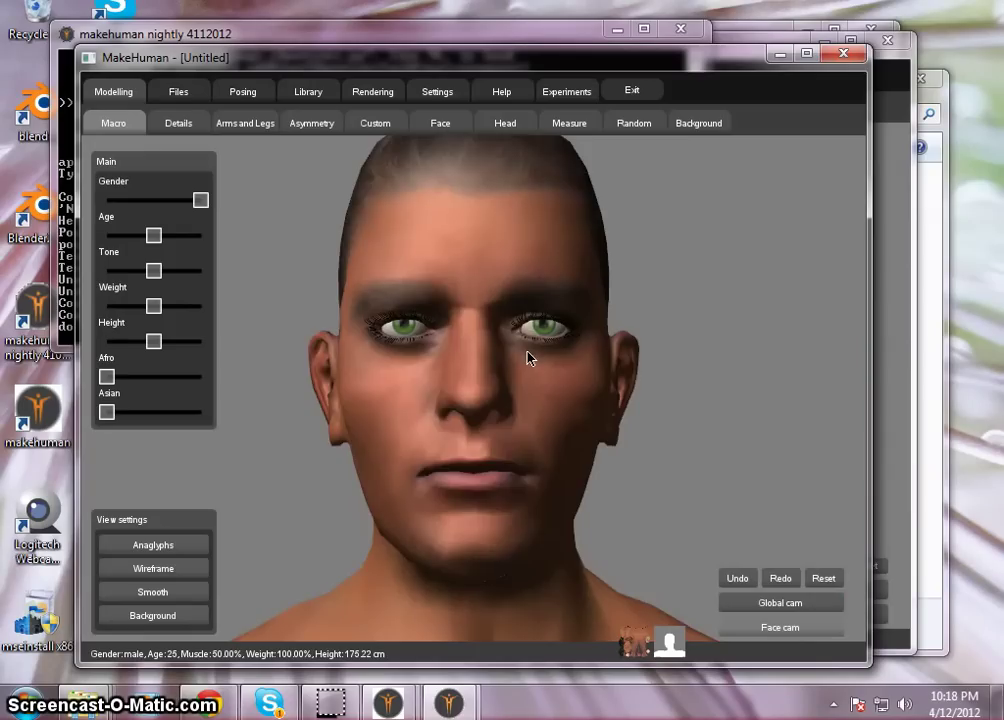
scroll(528, 354, down, 5)
scroll(531, 355, down, 5)
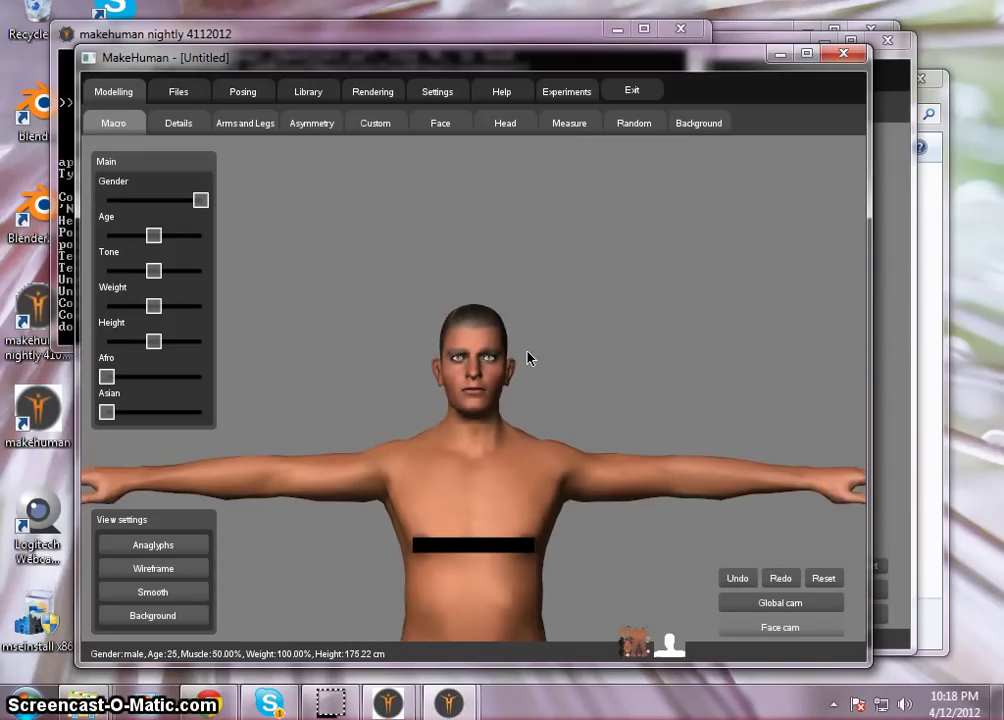
- Close the nightly build's MakeHuman window and confirm exiting without saving the changes
click(593, 625)
right_drag(542, 358, 543, 369)
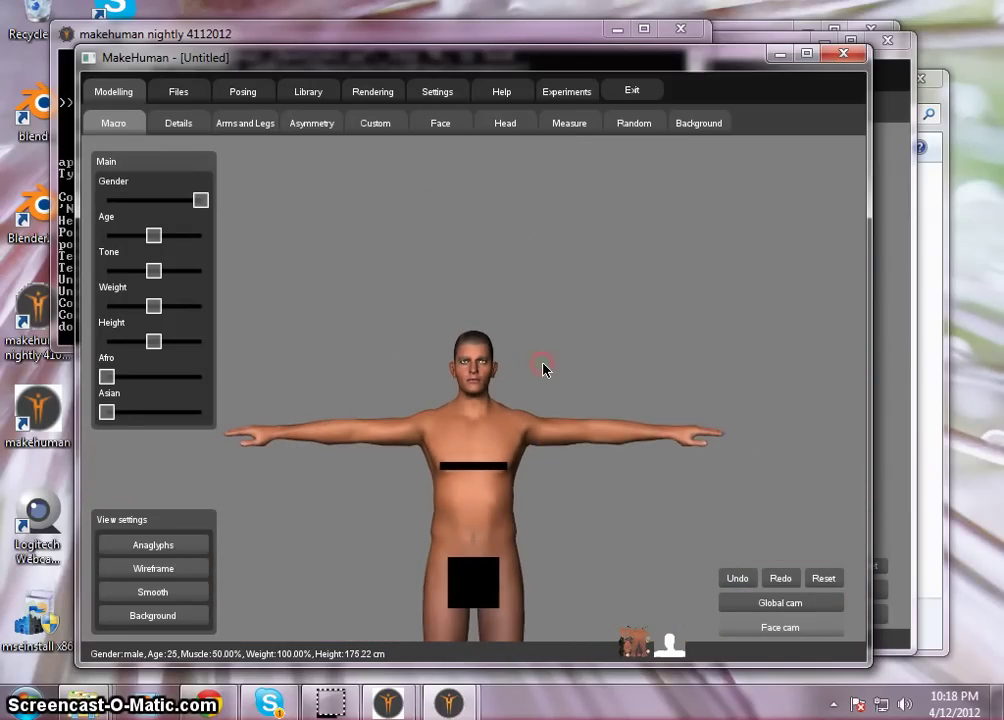
scroll(543, 370, up, 5)
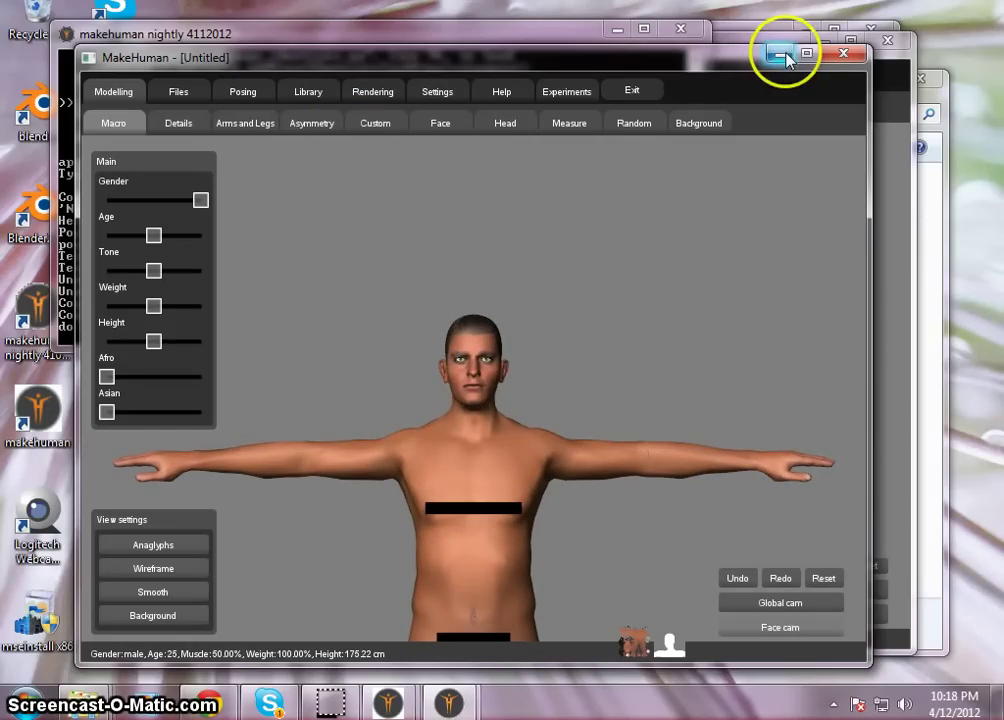
click(843, 53)
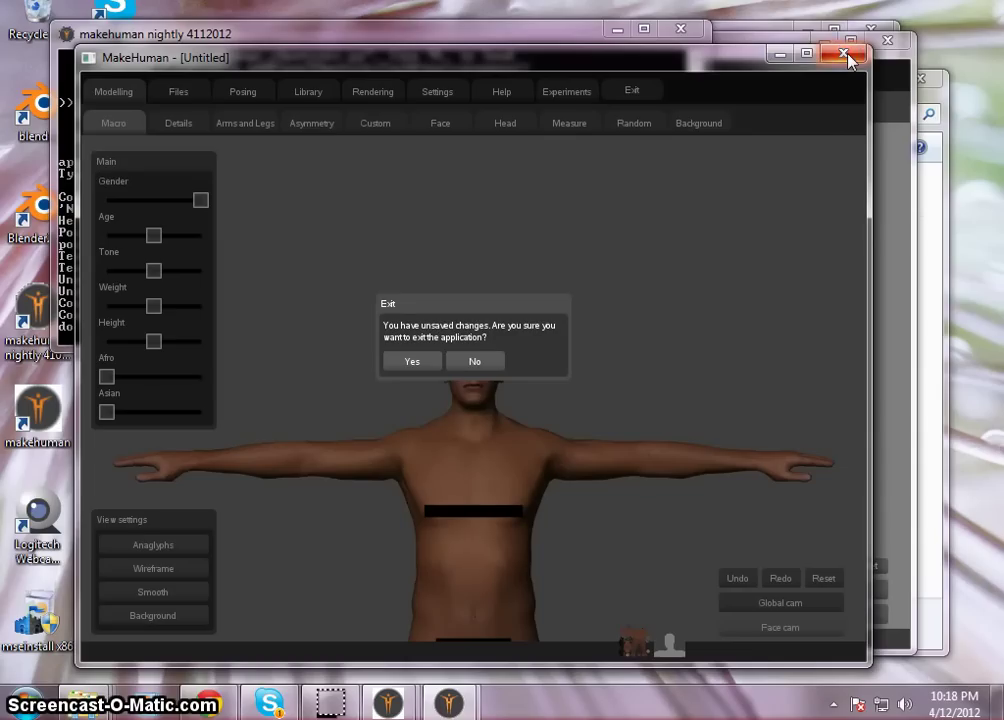
click(421, 366)
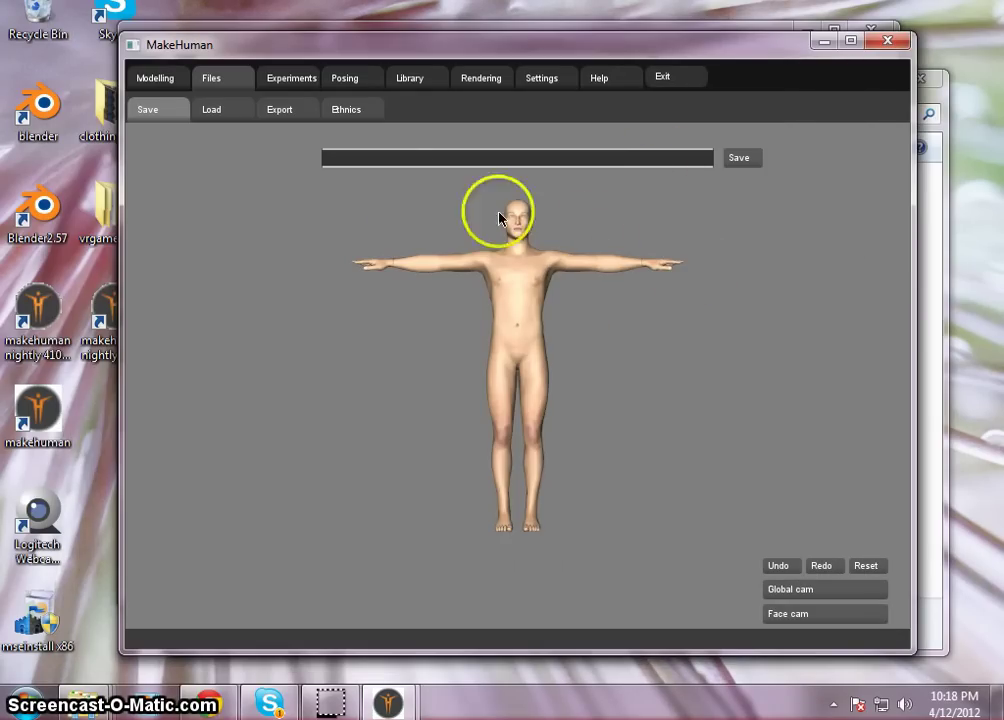
- Examine the exports folder inside the makehuman documents folder, and display the saved models available for loading in the stable MakeHuman
click(936, 226)
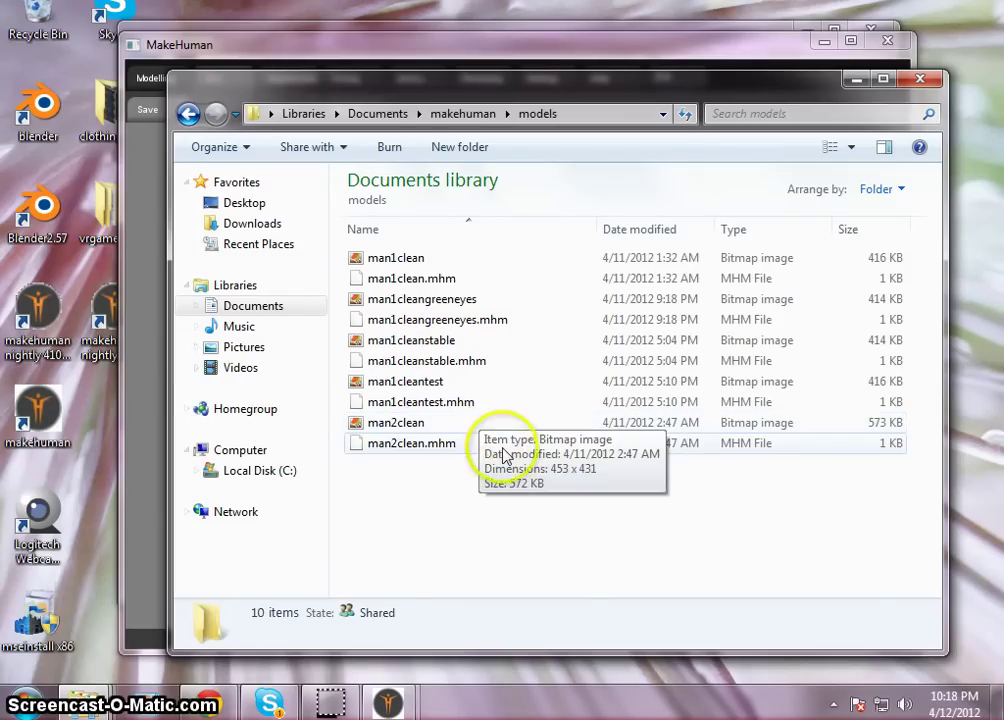
click(188, 114)
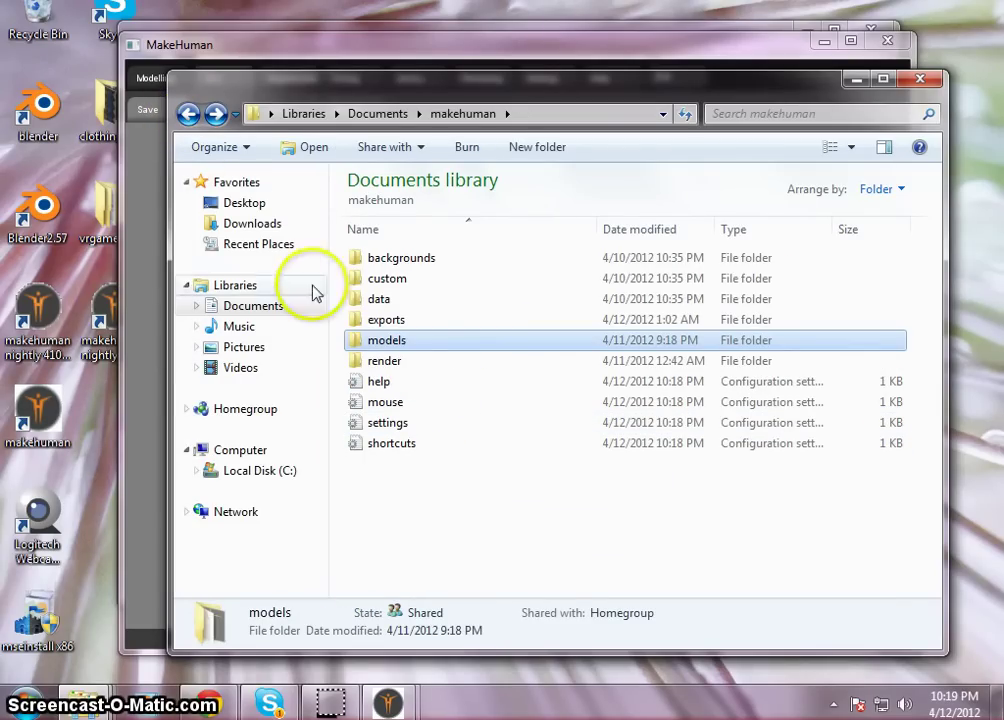
double_click(405, 321)
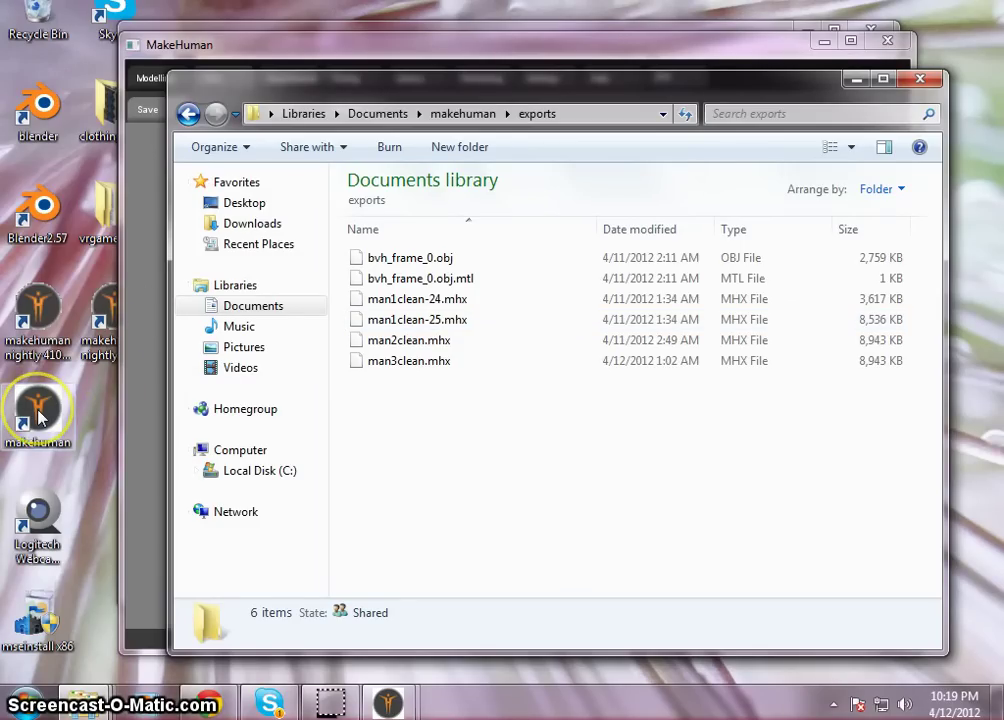
click(143, 284)
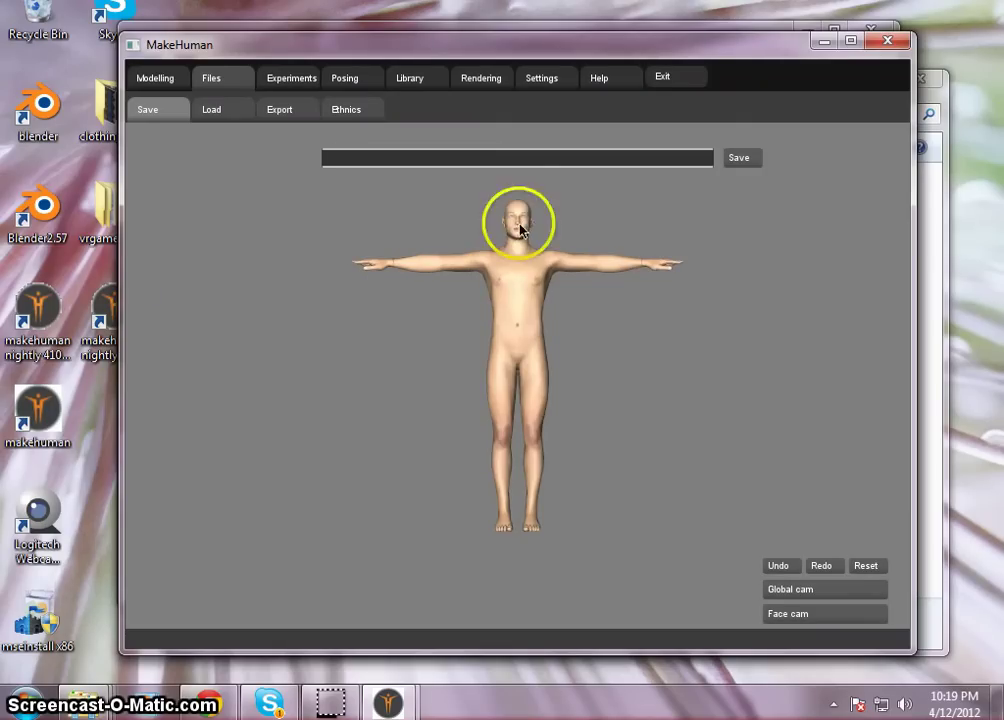
click(212, 109)
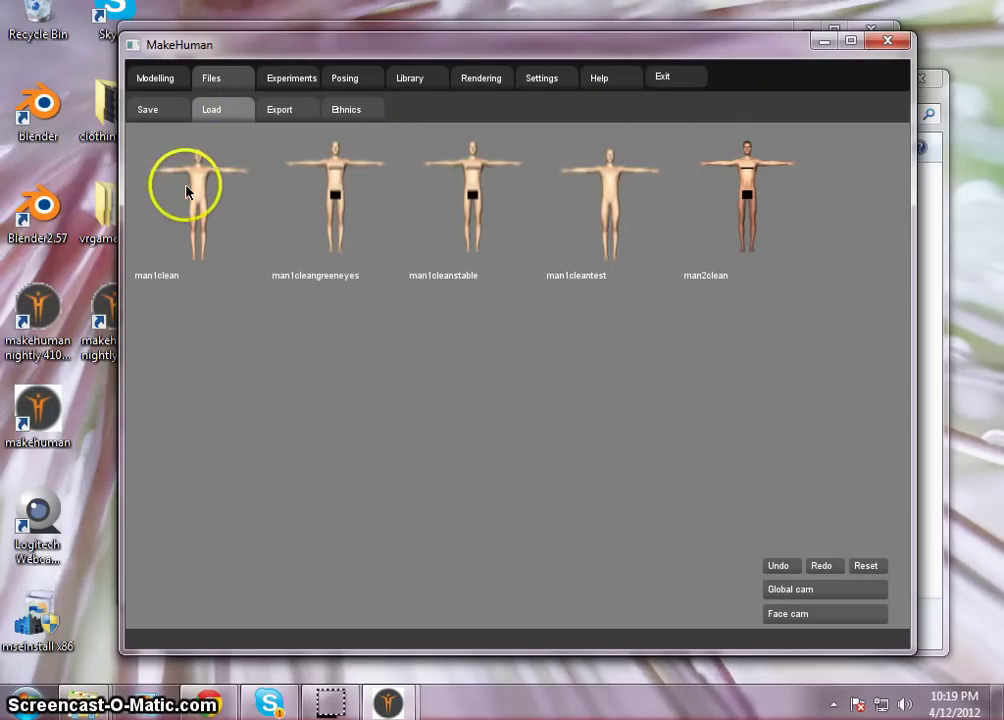
- Launch the makehuman nightly 4112012 build from the desktop, move its window up, and load the saved man1clean model
double_click(106, 316)
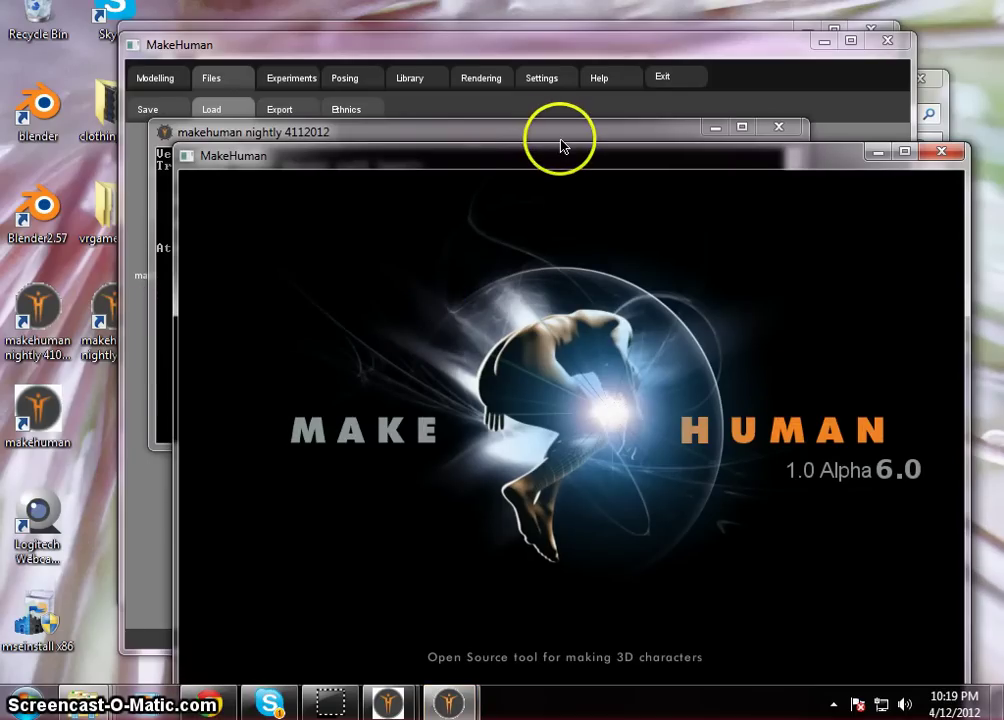
drag(561, 145, 497, 68)
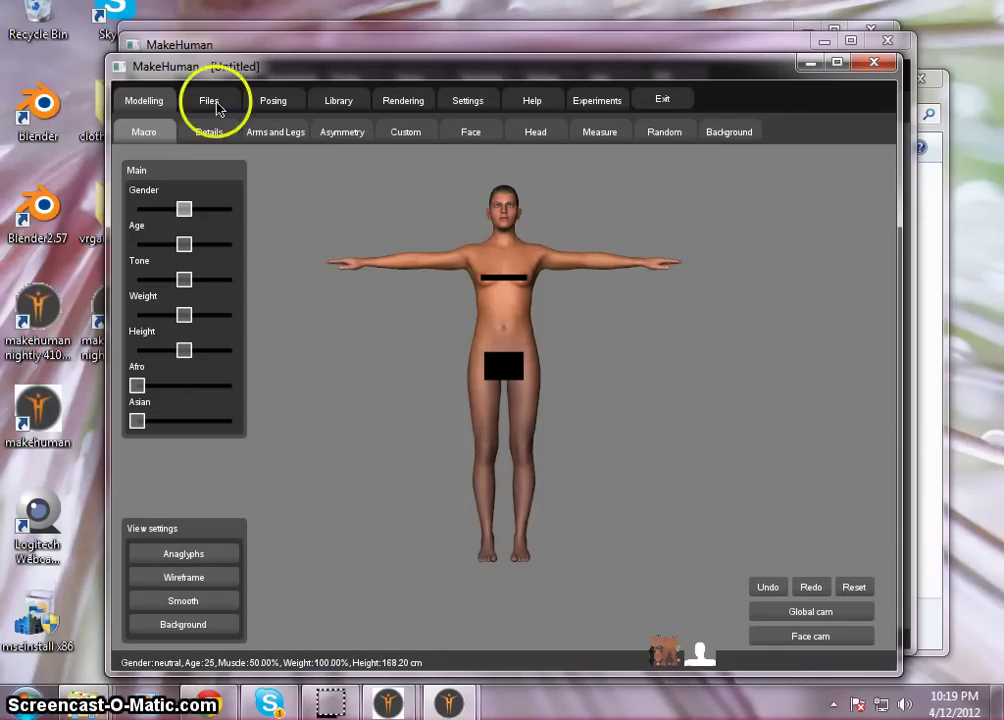
click(215, 103)
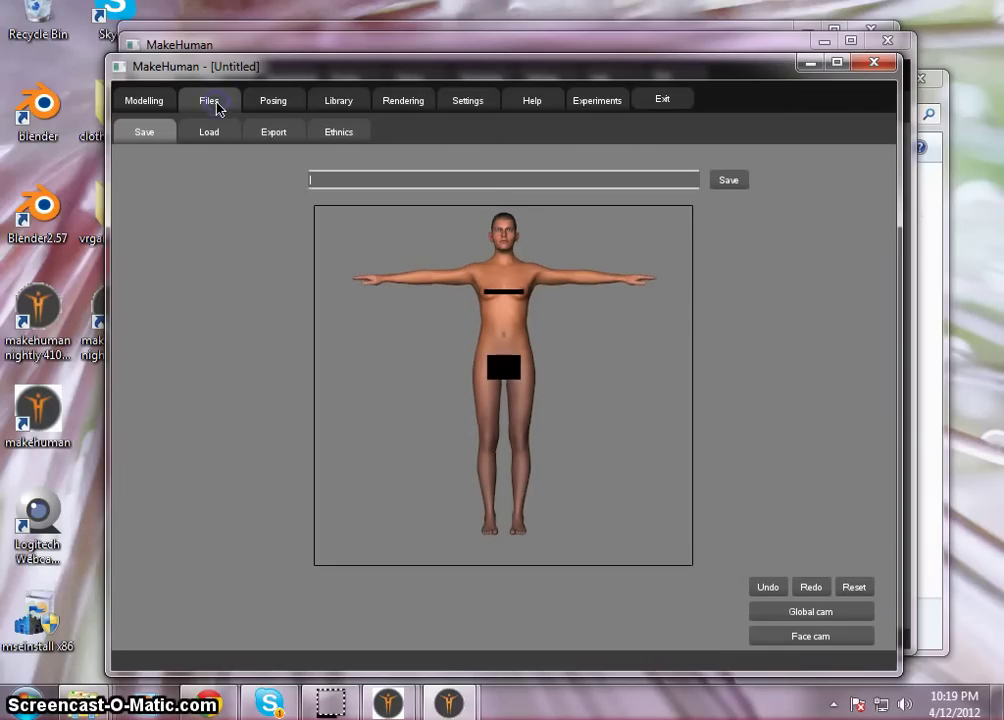
click(214, 131)
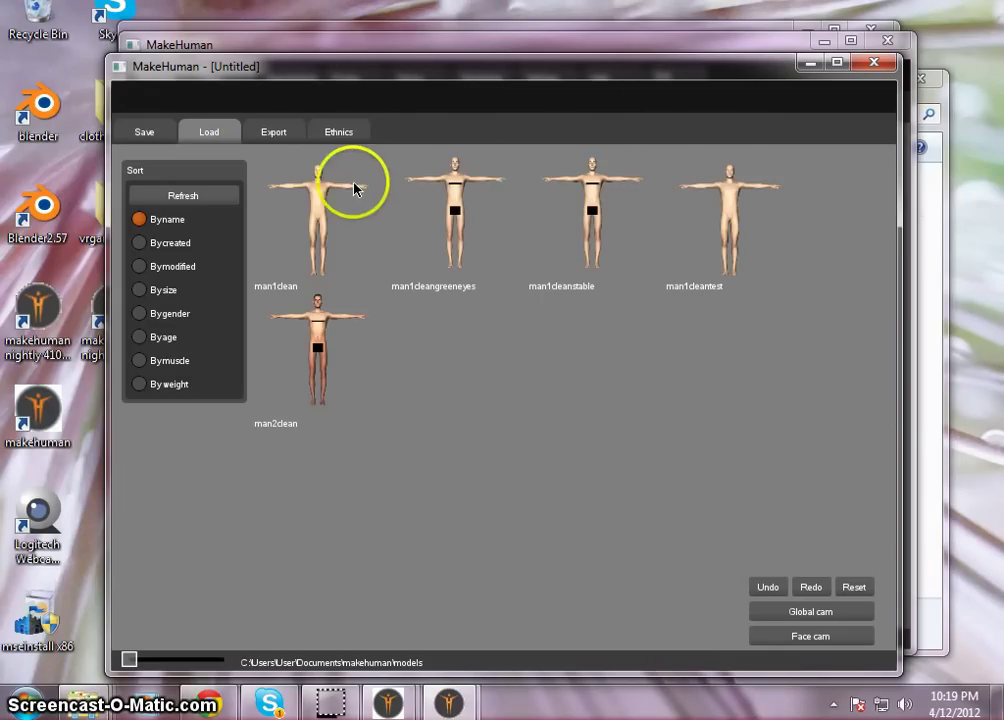
click(307, 188)
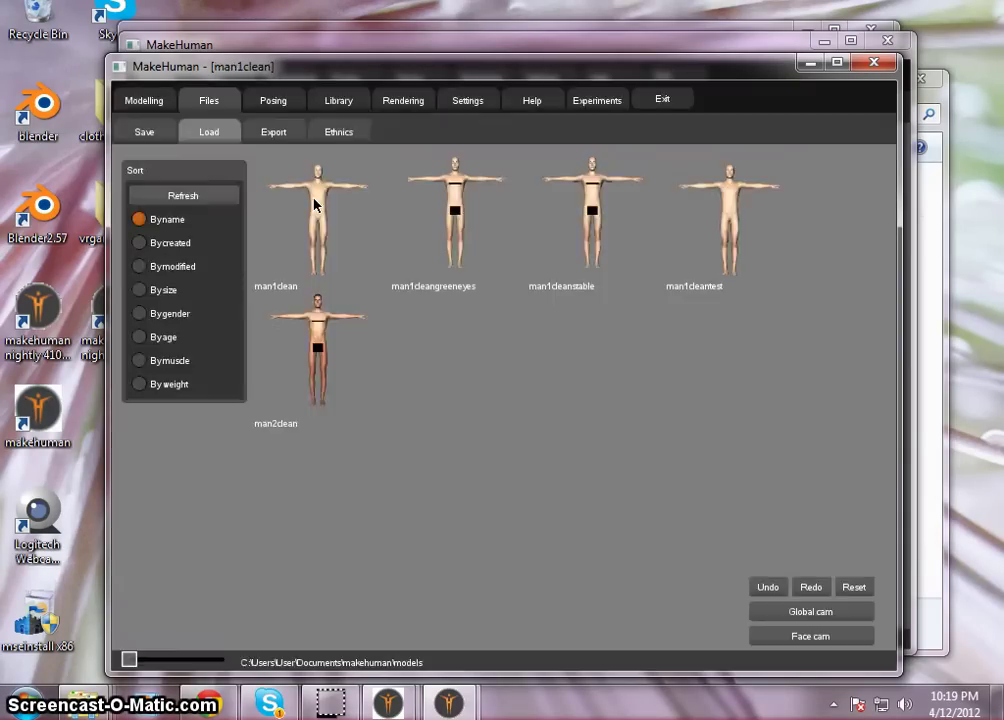
click(313, 199)
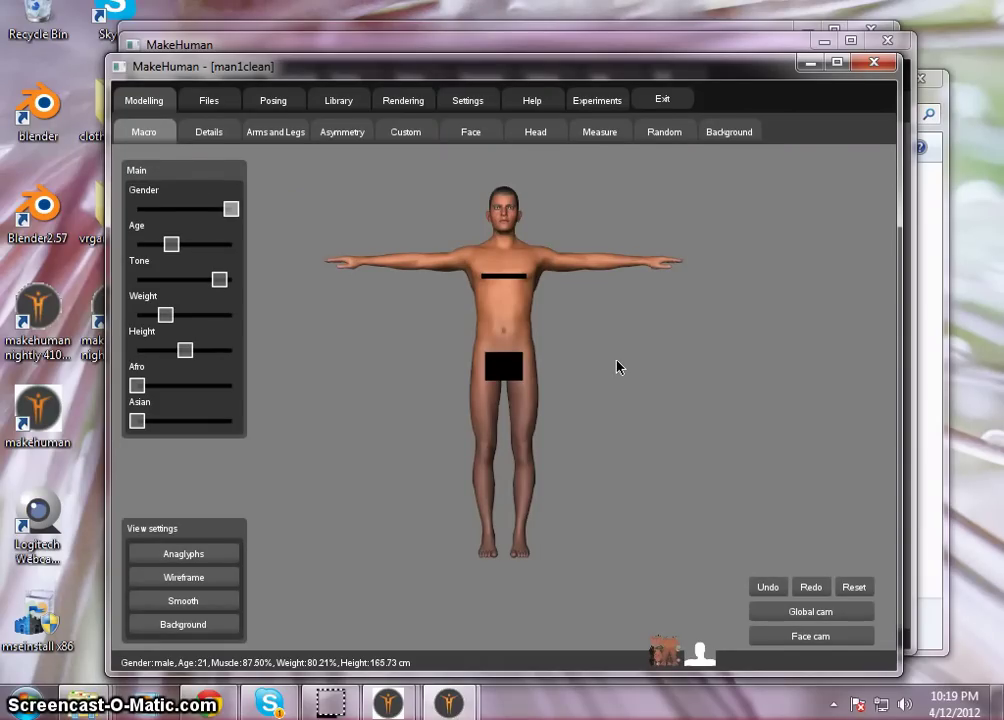
- Apply the white skin from the library to the man1clean model and view its face with the face camera
click(357, 103)
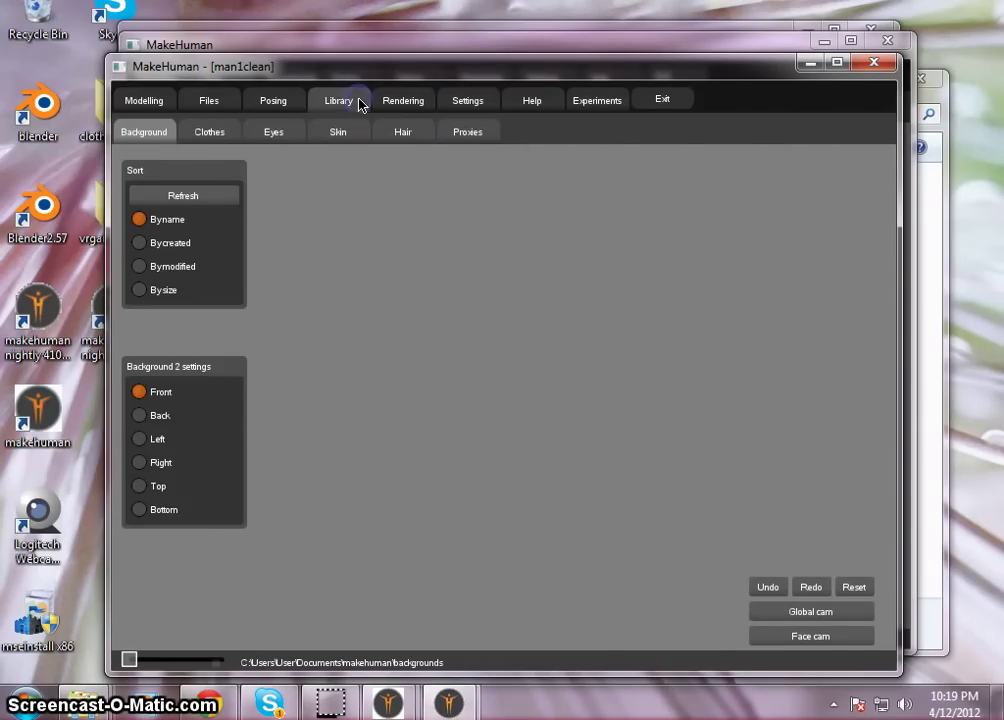
click(362, 131)
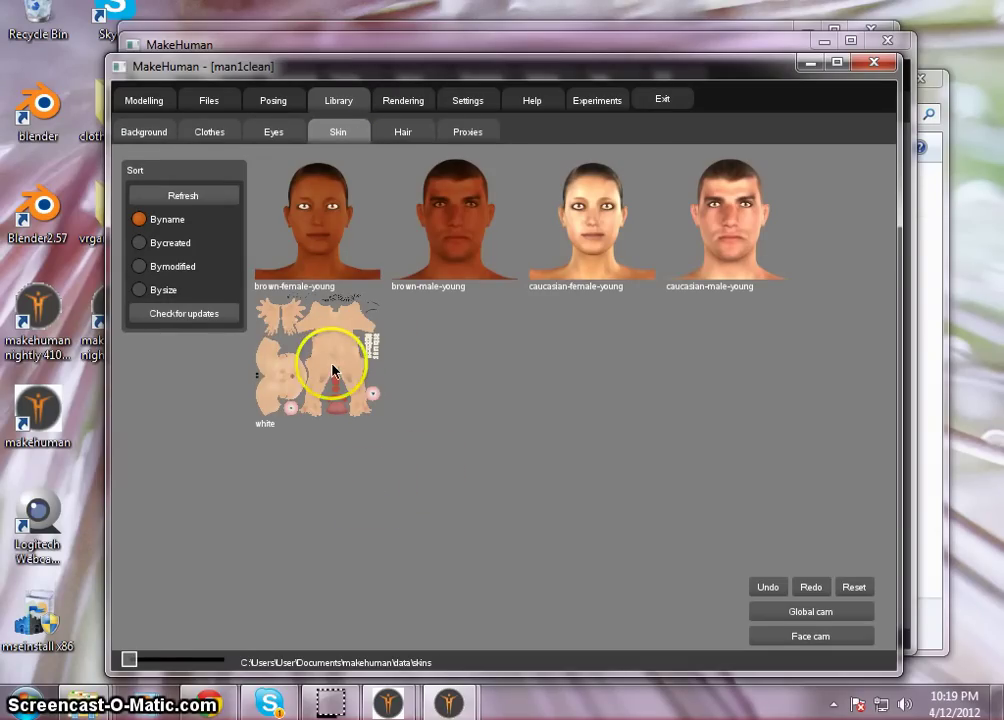
click(333, 364)
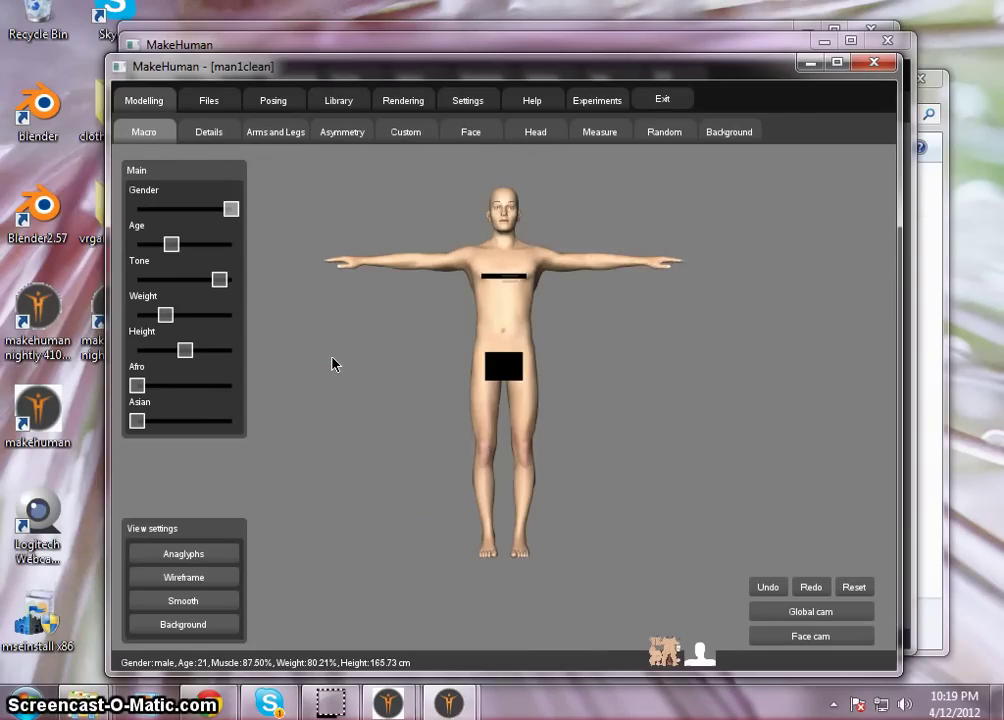
right_drag(621, 287, 578, 502)
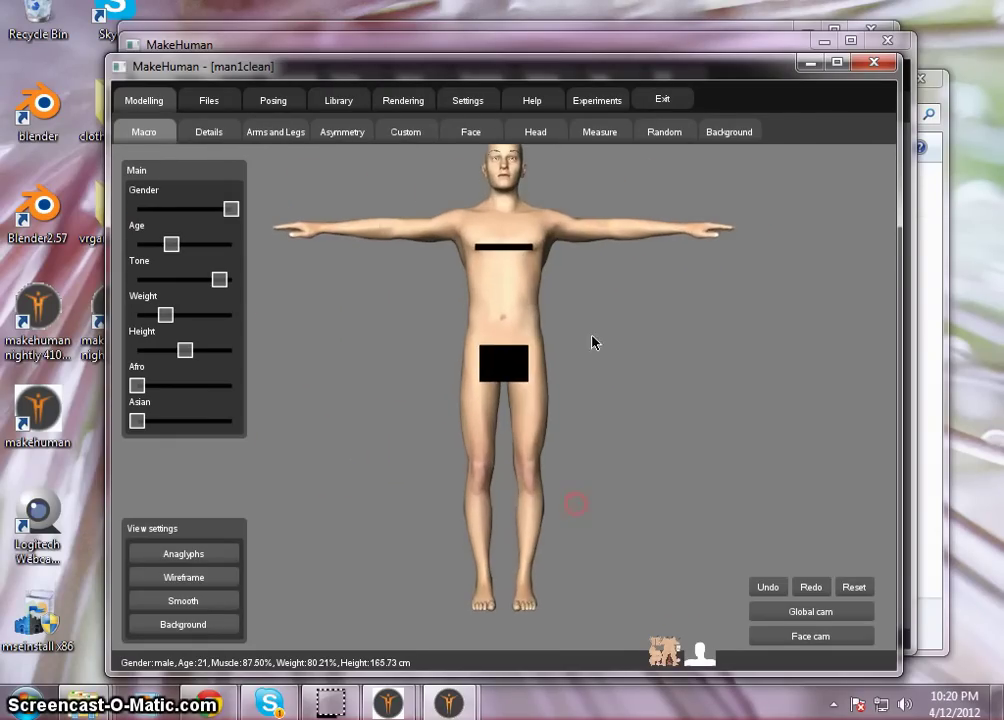
mouse_move(586, 275)
right_down()
mouse_move(573, 418)
mouse_move(578, 283)
right_up()
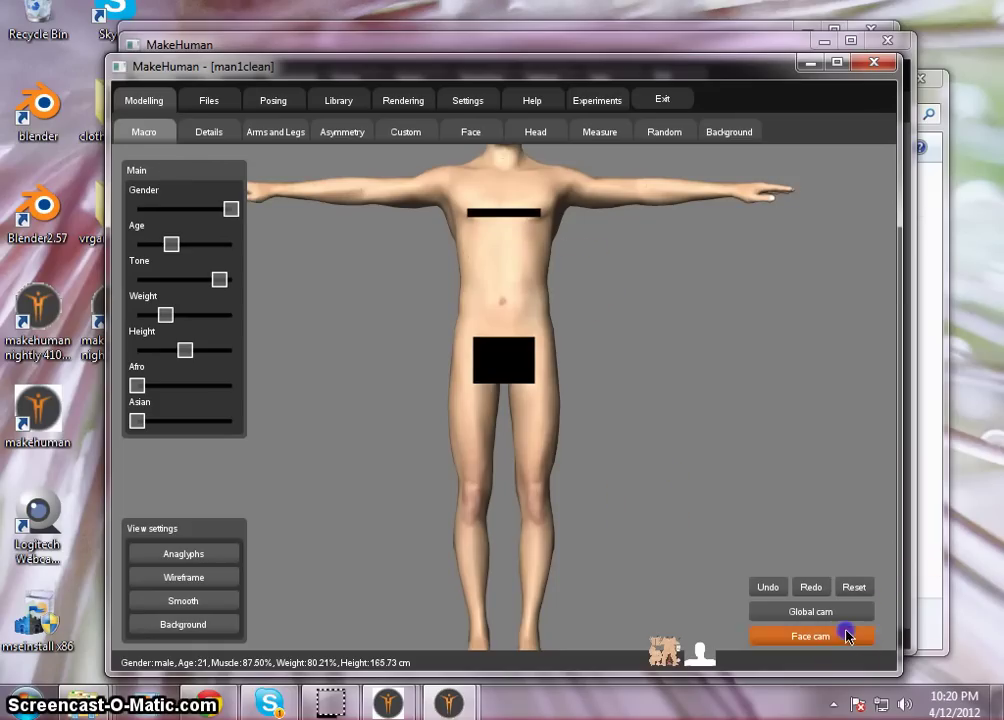
click(847, 632)
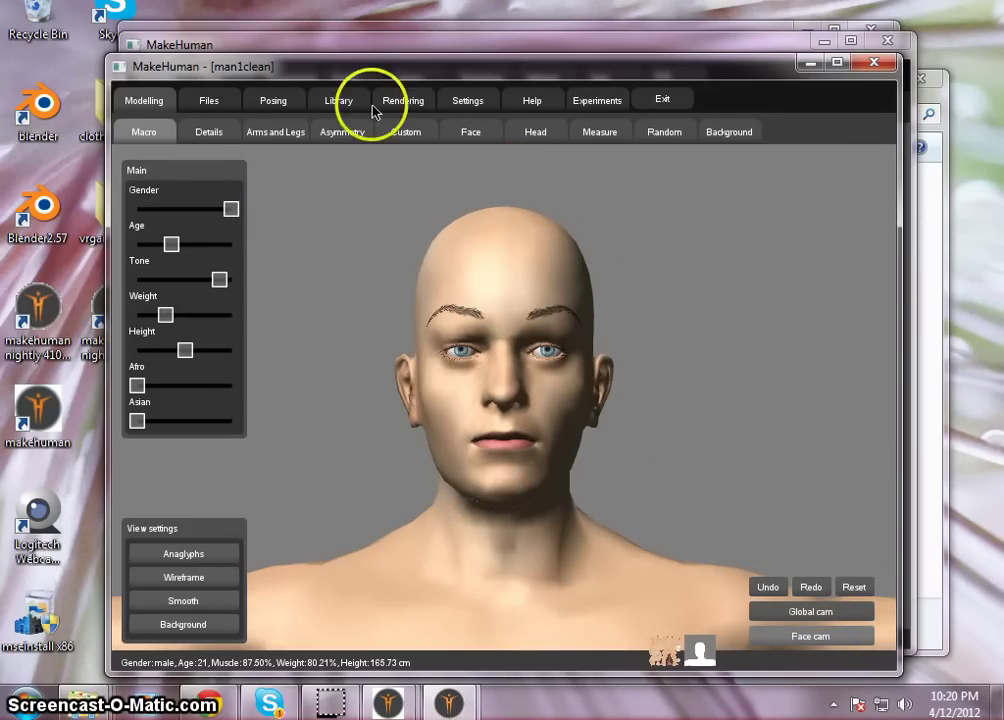
- Apply the green eyes from the eye library to the man1clean model
click(338, 102)
click(273, 131)
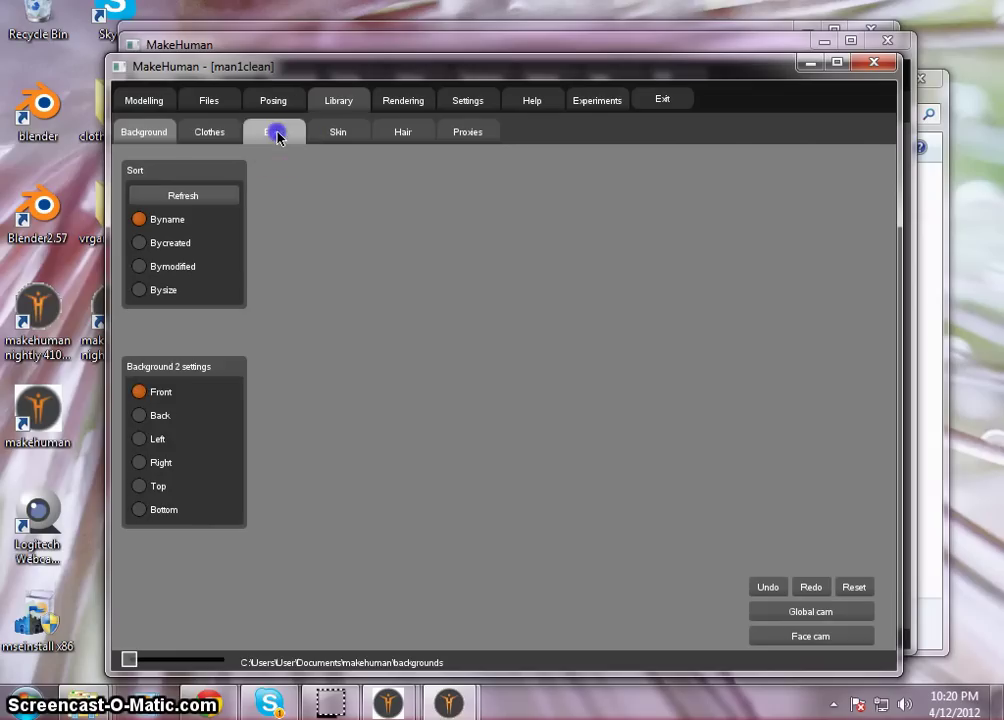
click(488, 228)
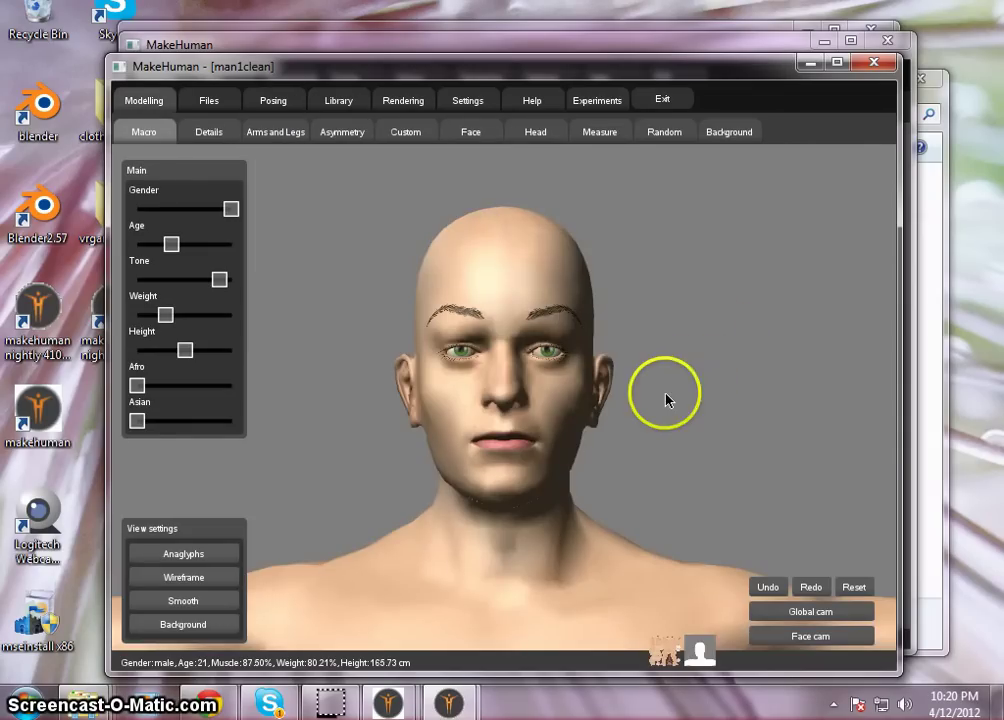
- Examine the model's green eyes and white skin at different distances, from close on the eyes out to the upper body
right_drag(667, 400, 645, 343)
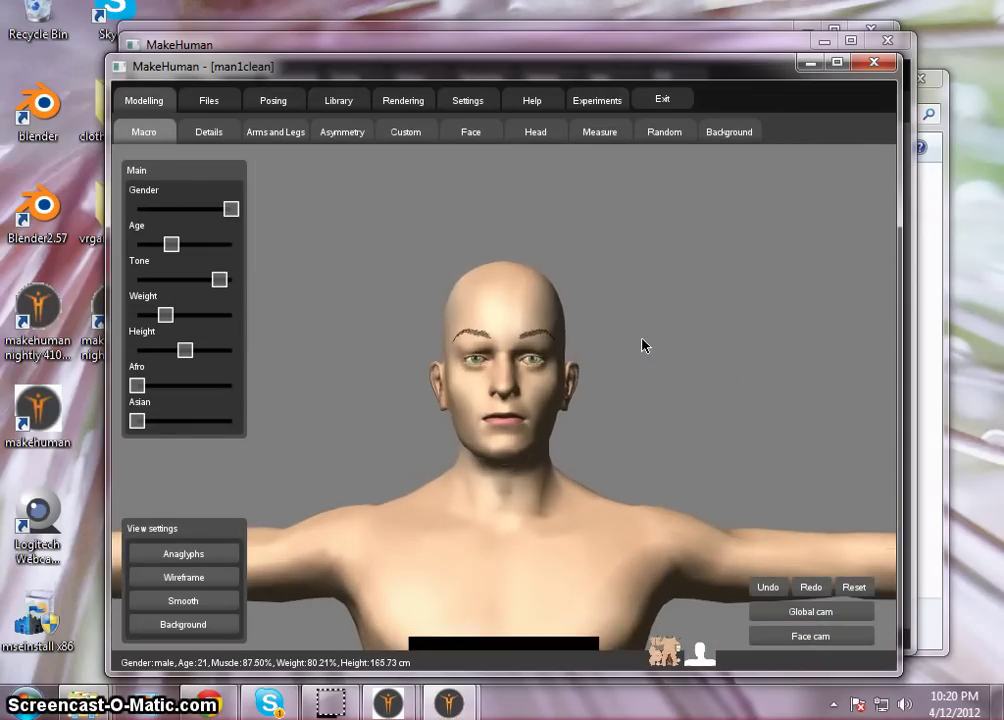
scroll(642, 339, up, 7)
right_drag(642, 339, 701, 317)
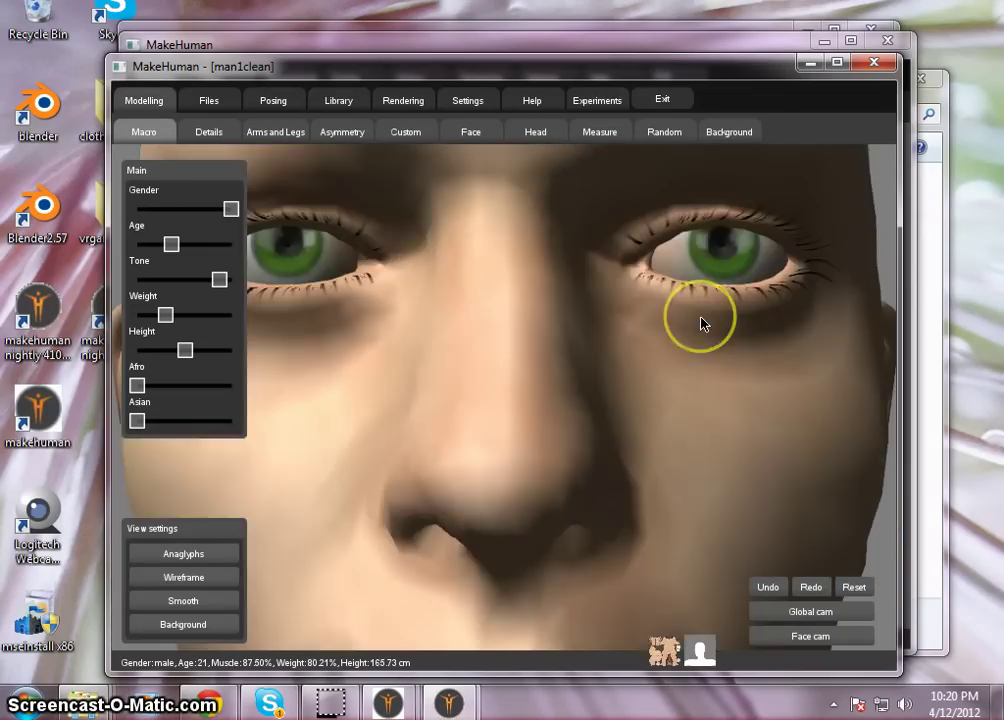
scroll(701, 322, down, 6)
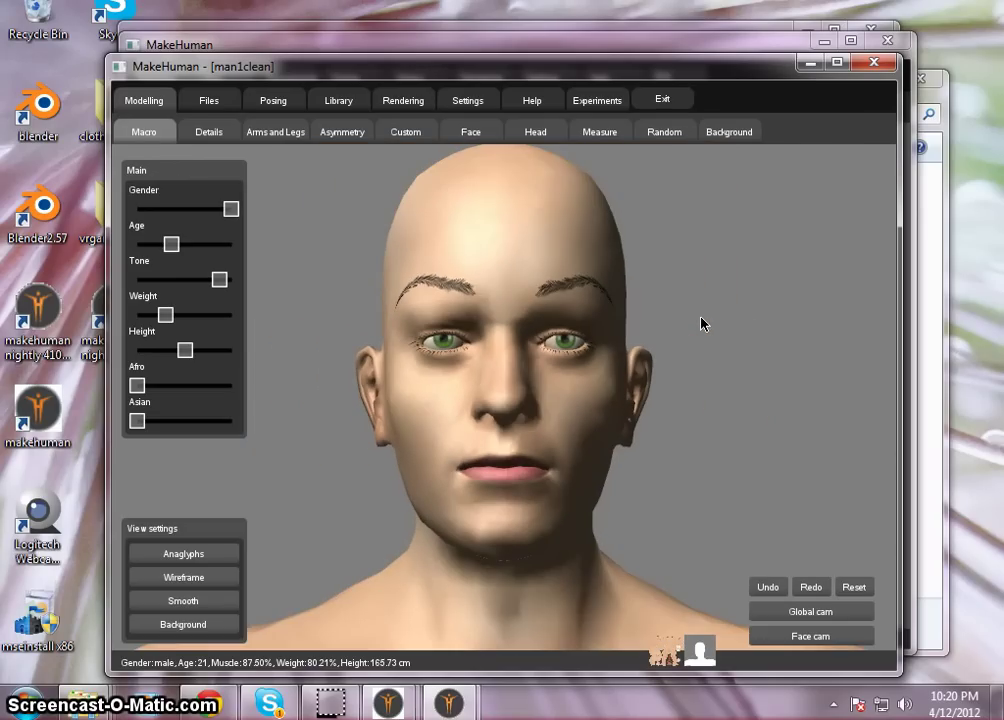
scroll(701, 322, down, 5)
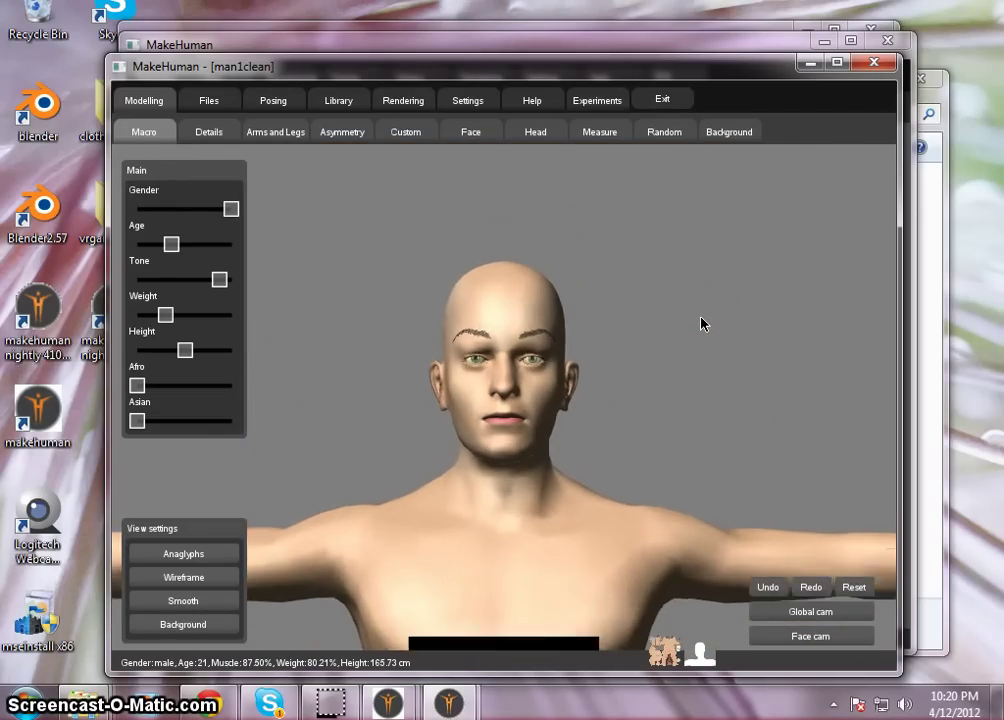
scroll(701, 322, up, 3)
scroll(701, 323, up, 2)
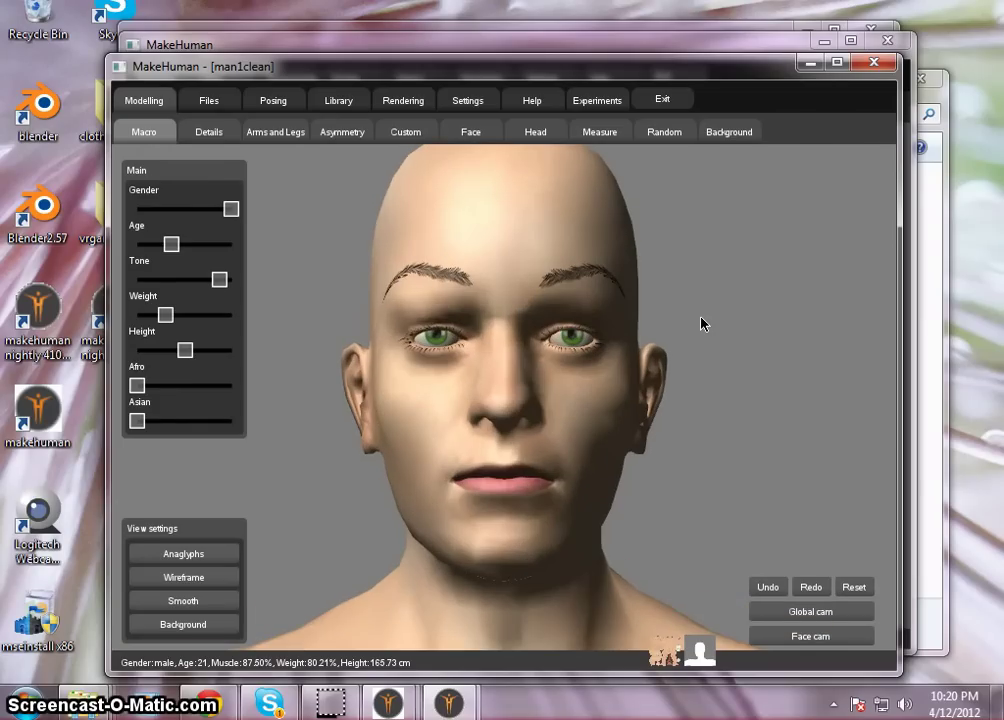
mouse_move(701, 323)
right_down()
mouse_move(679, 347)
mouse_move(712, 287)
mouse_move(699, 321)
mouse_move(722, 224)
mouse_move(686, 421)
mouse_move(705, 345)
right_up()
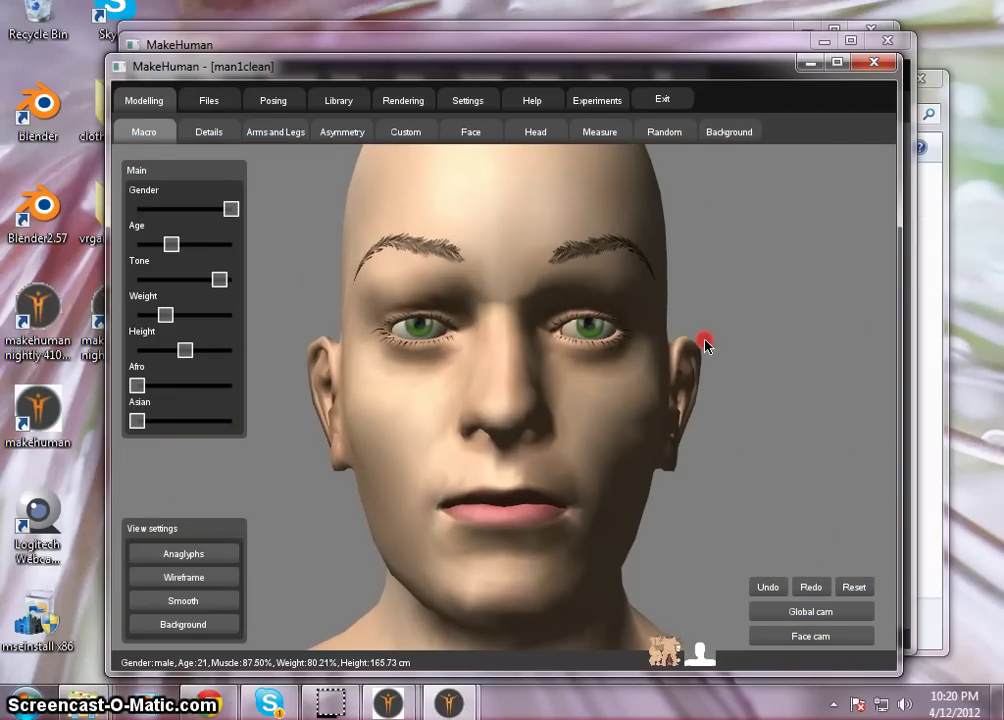
right_drag(731, 433, 730, 266)
right_drag(690, 463, 681, 320)
right_drag(666, 450, 649, 318)
right_drag(639, 490, 621, 669)
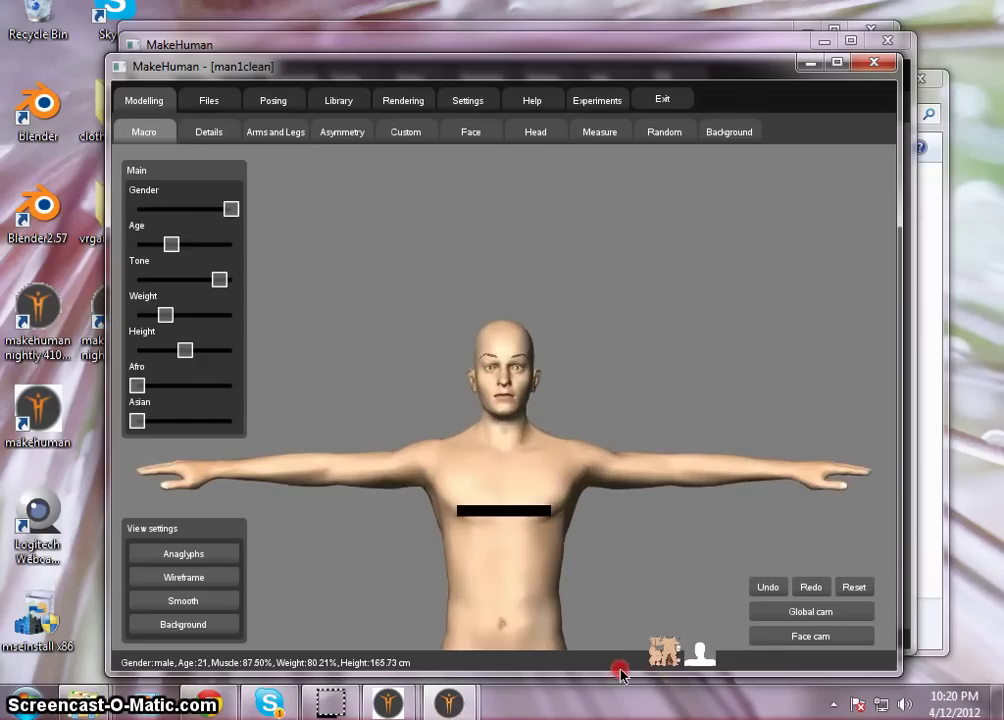
right_drag(648, 224, 643, 365)
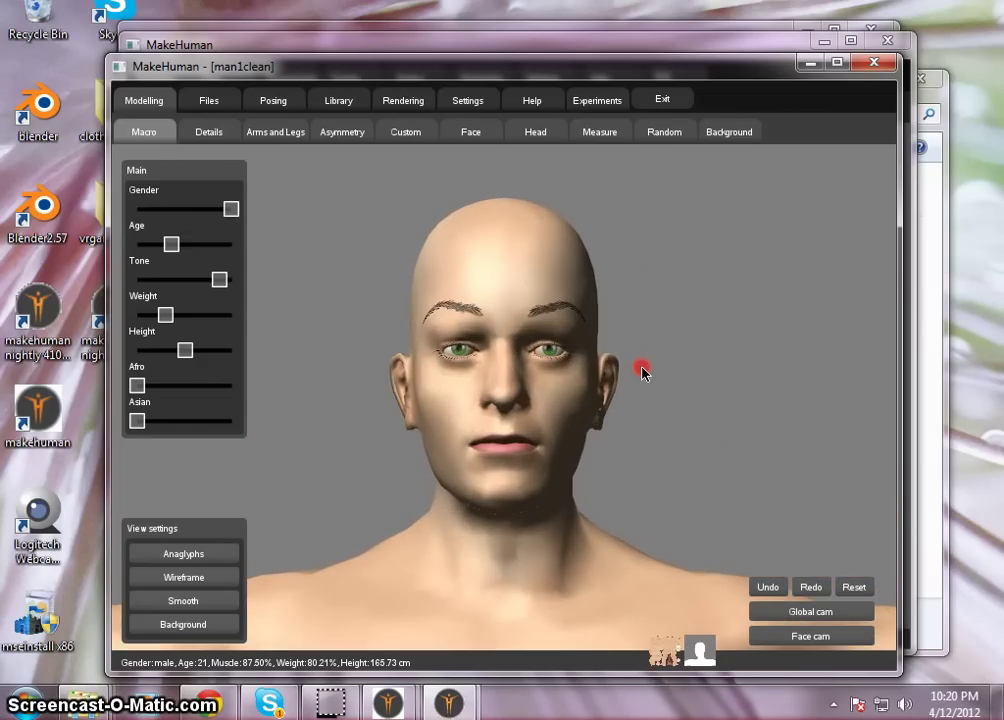
- Look over the saved models available for loading in the nightly build and return to the modelling view
click(222, 102)
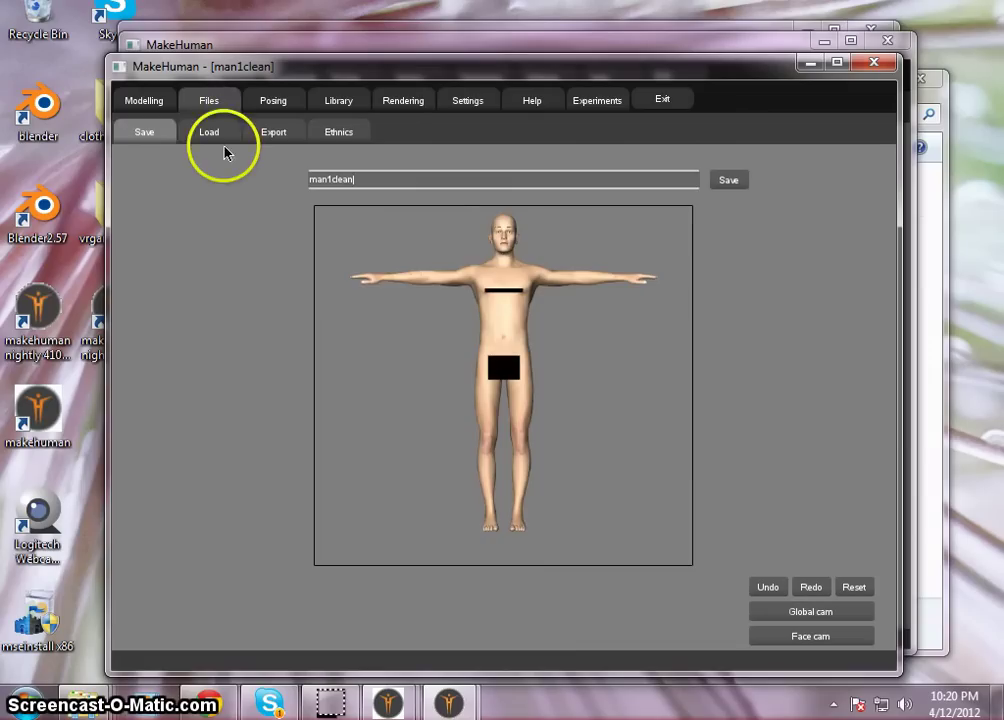
click(226, 128)
click(556, 242)
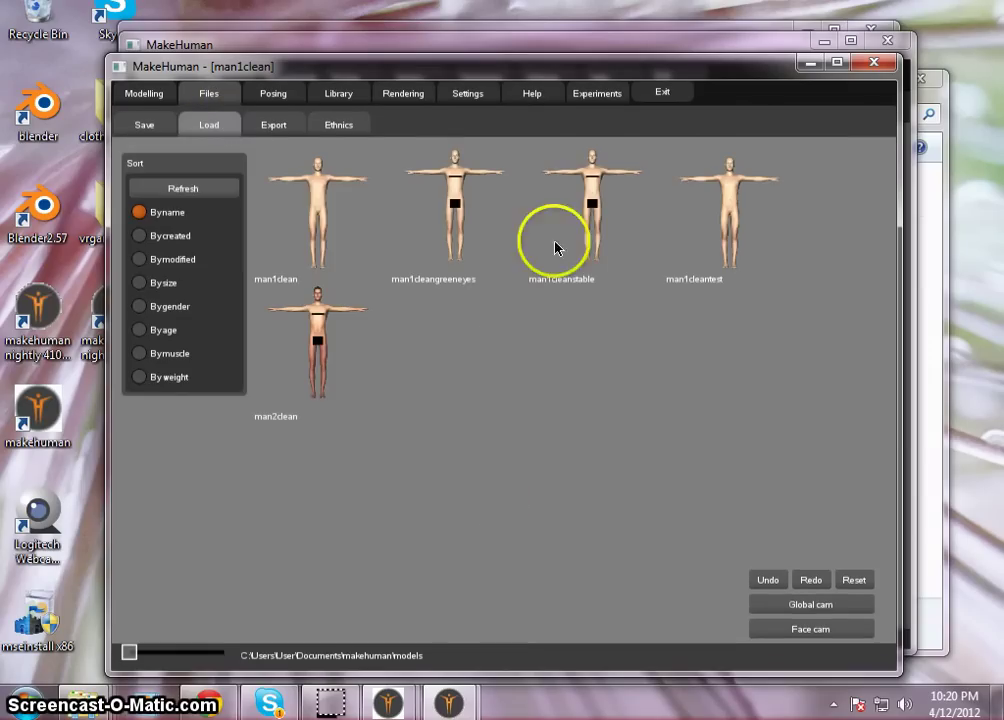
click(143, 93)
right_drag(616, 285, 616, 240)
- Open the skin library to examine the available skins, including the white one
click(362, 105)
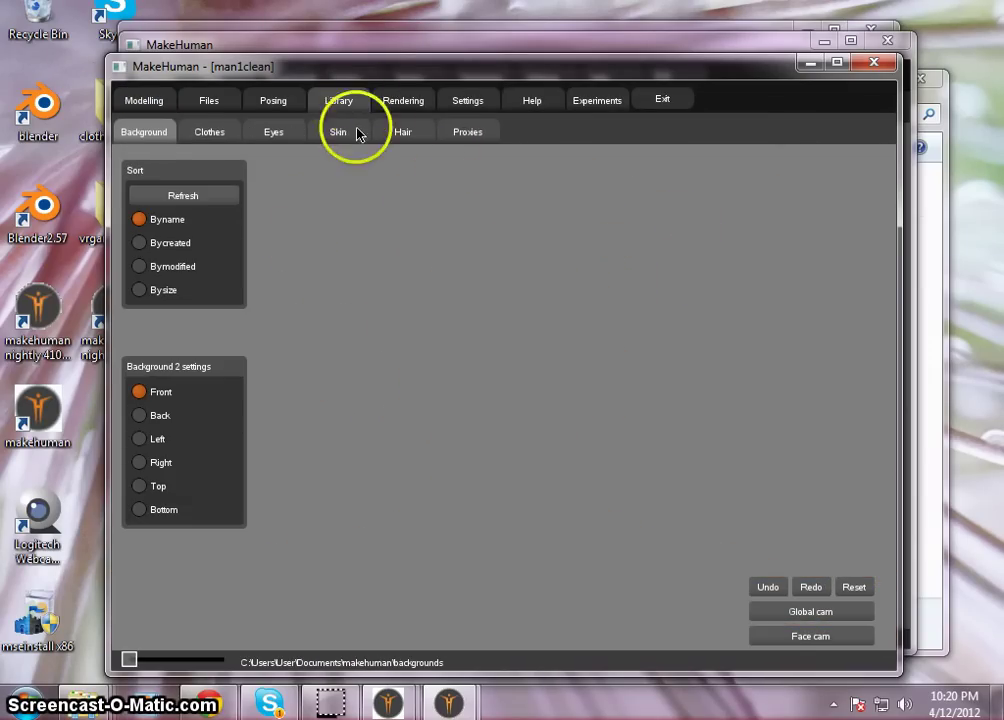
click(339, 133)
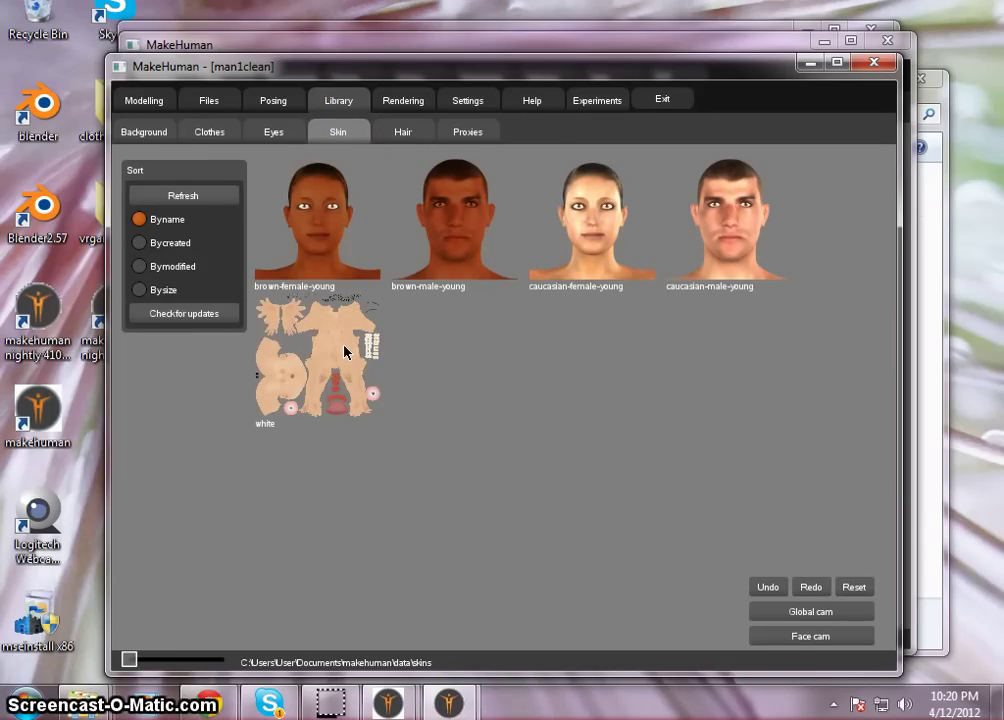
- Look over the eye and skin libraries in turn, checking the model in the modelling view after each
click(292, 140)
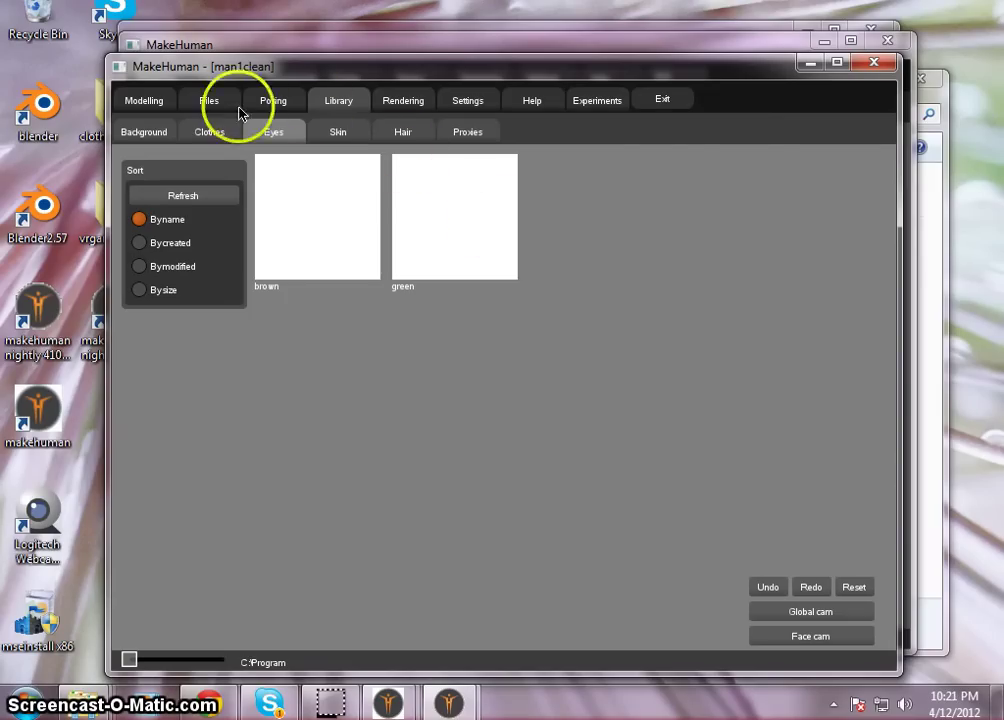
click(141, 100)
mouse_move(659, 321)
right_down()
mouse_move(630, 358)
mouse_move(665, 347)
mouse_move(572, 390)
mouse_move(632, 330)
right_up()
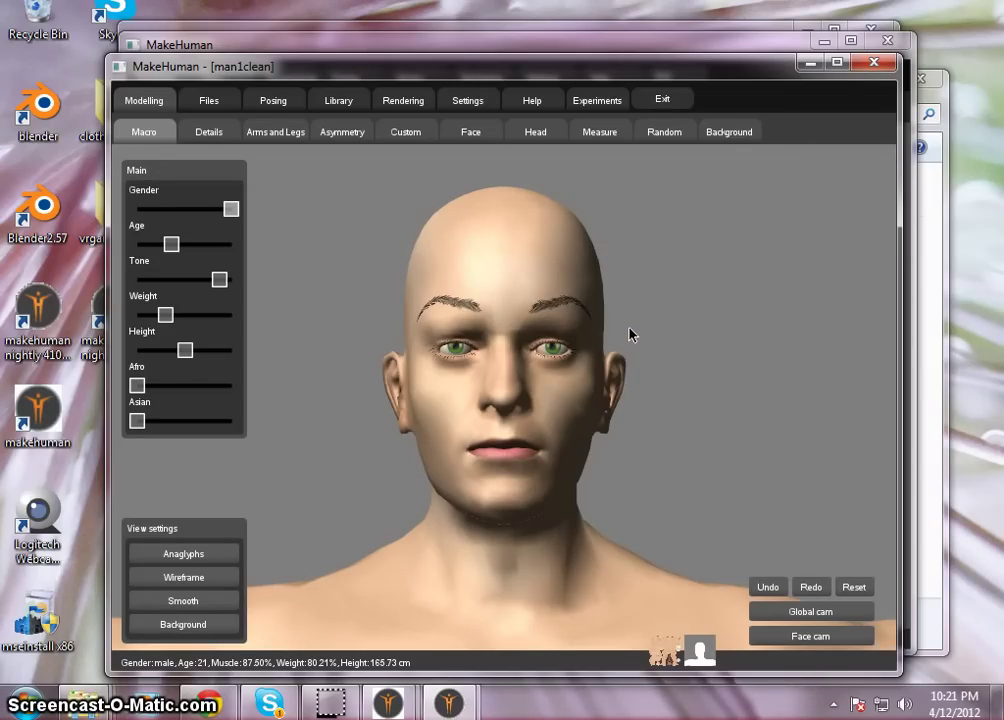
click(350, 104)
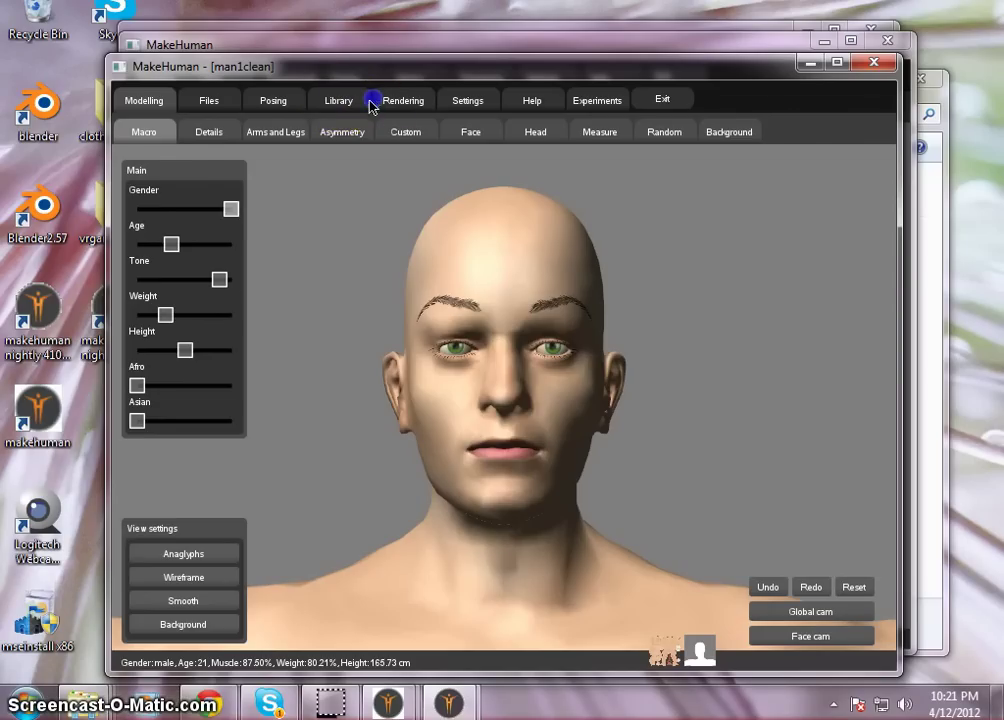
click(340, 132)
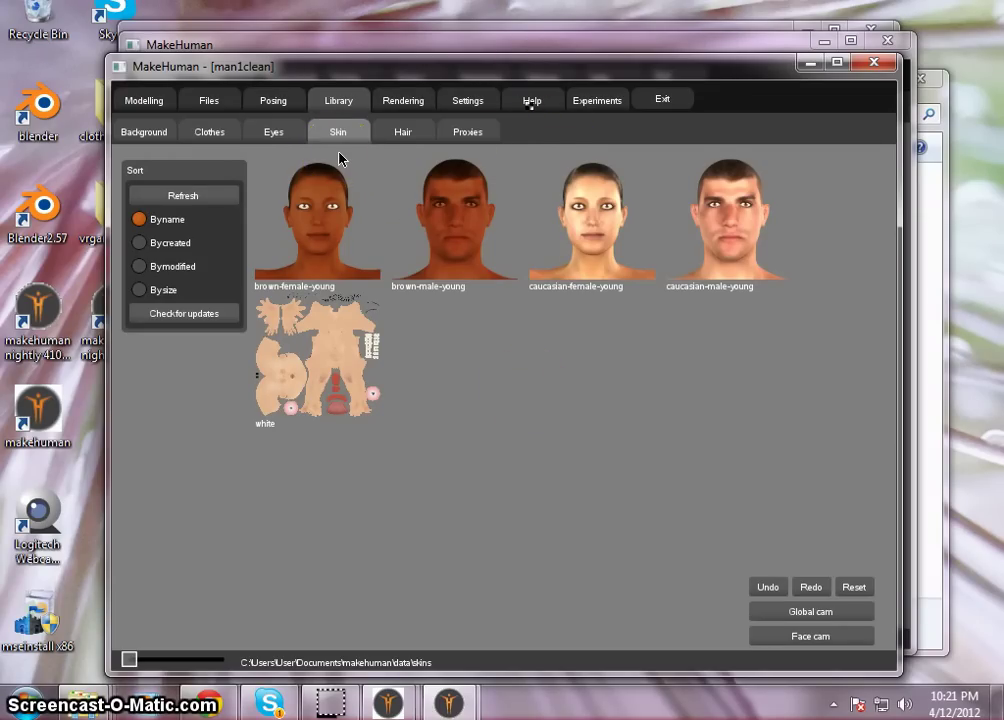
click(155, 103)
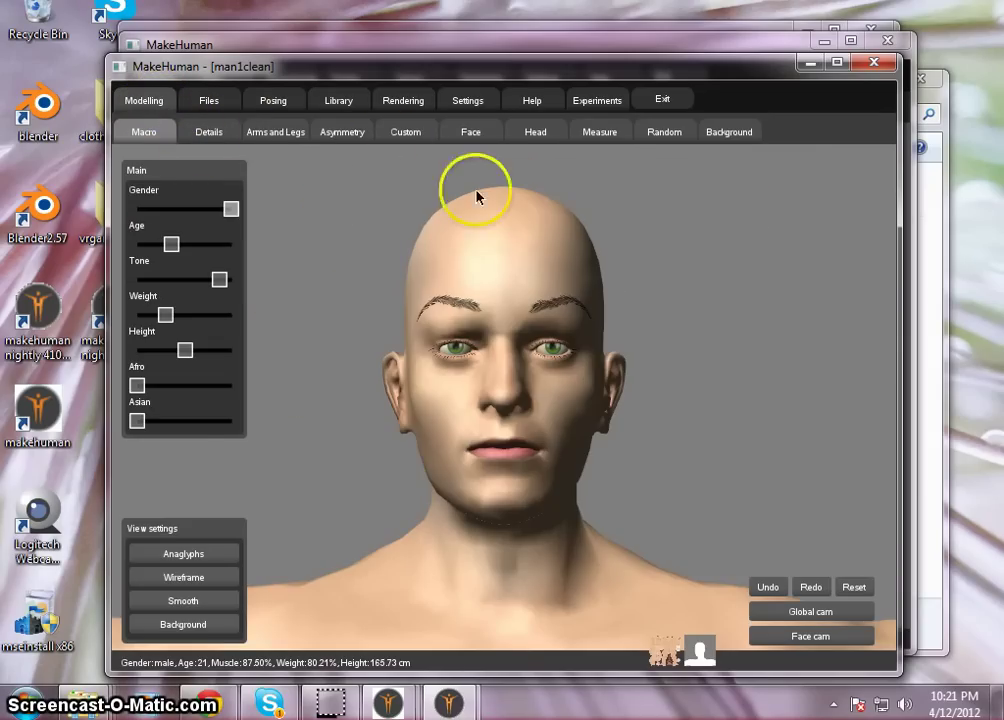
- Examine the man1clean model from the head out to the upper body and in the full-body save preview
drag(650, 210, 650, 487)
right_drag(683, 168, 683, 150)
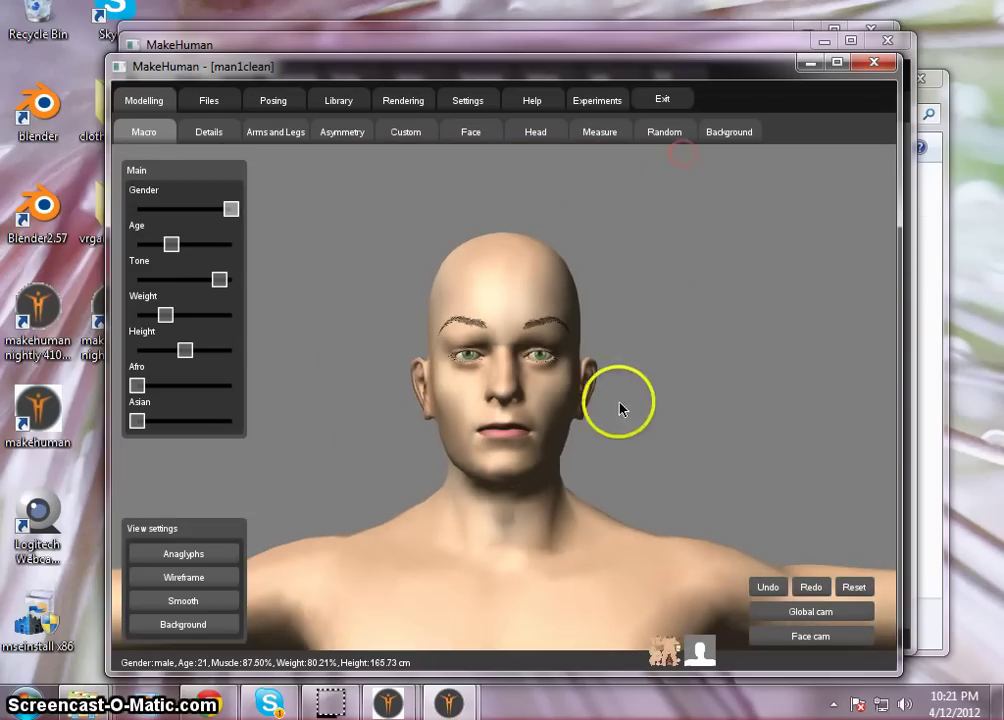
right_drag(621, 406, 607, 285)
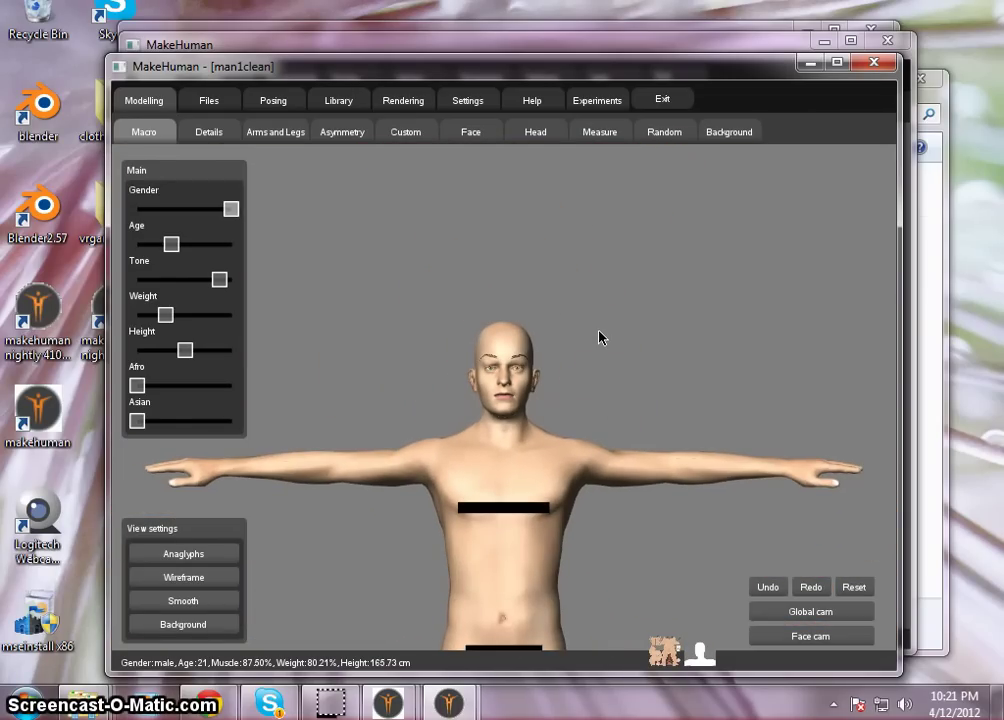
click(229, 105)
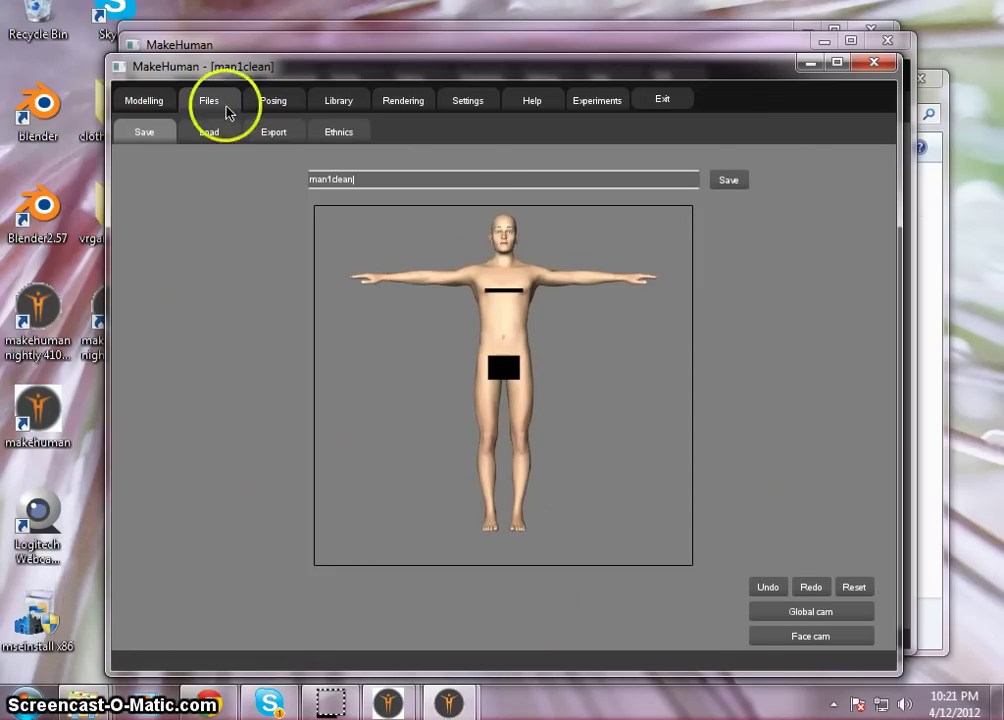
- Close the man1clean window, show the other build's save page, and launch the makehuman nightly 4112012 build
click(874, 63)
click(457, 372)
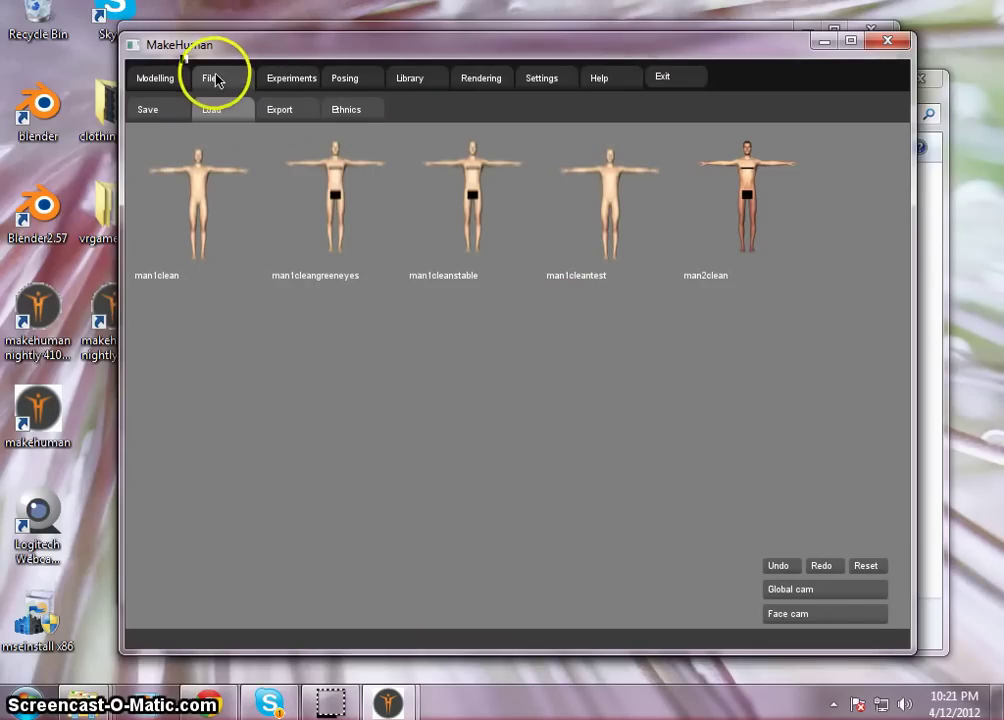
click(150, 109)
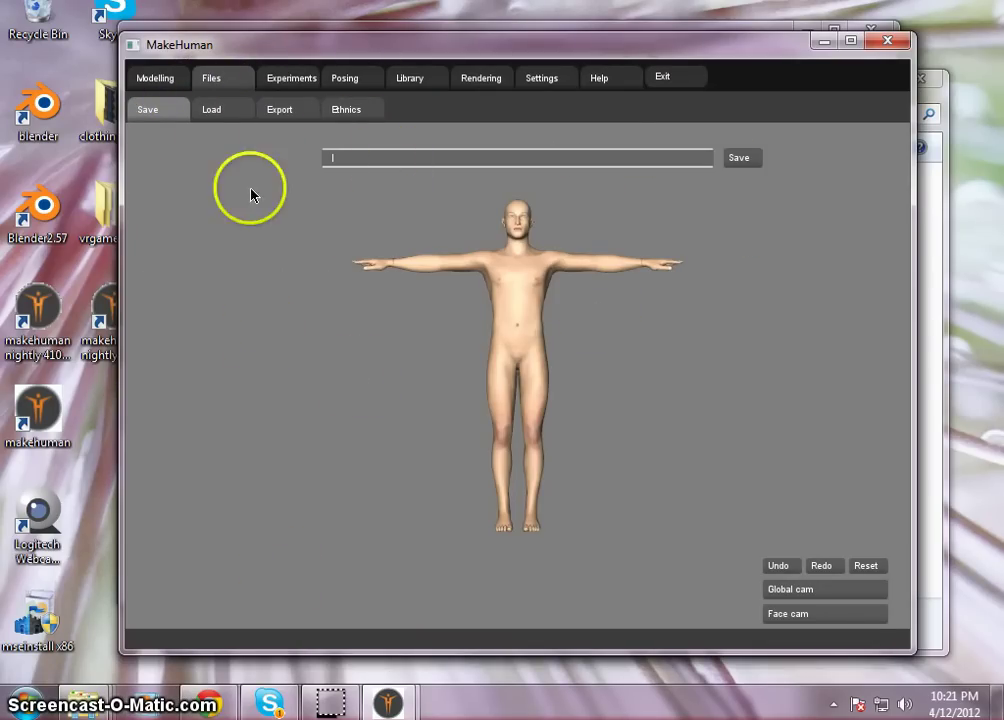
double_click(108, 318)
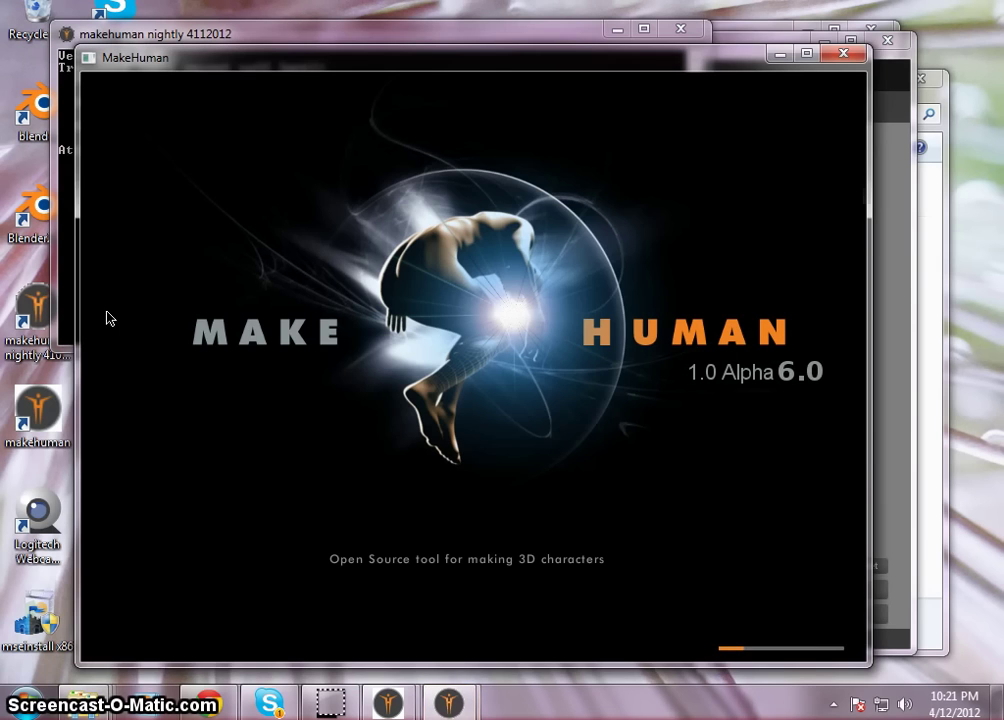
- Review the saved model files in the models folder under Documents > makehuman, and close that folder window
mouse_move(67, 698)
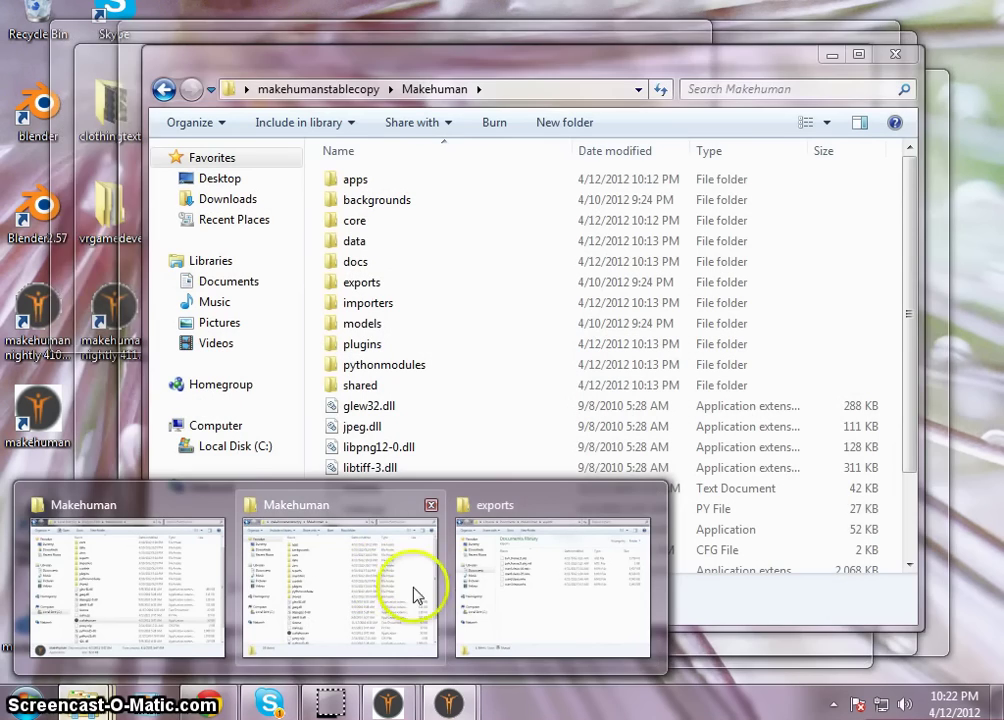
click(410, 645)
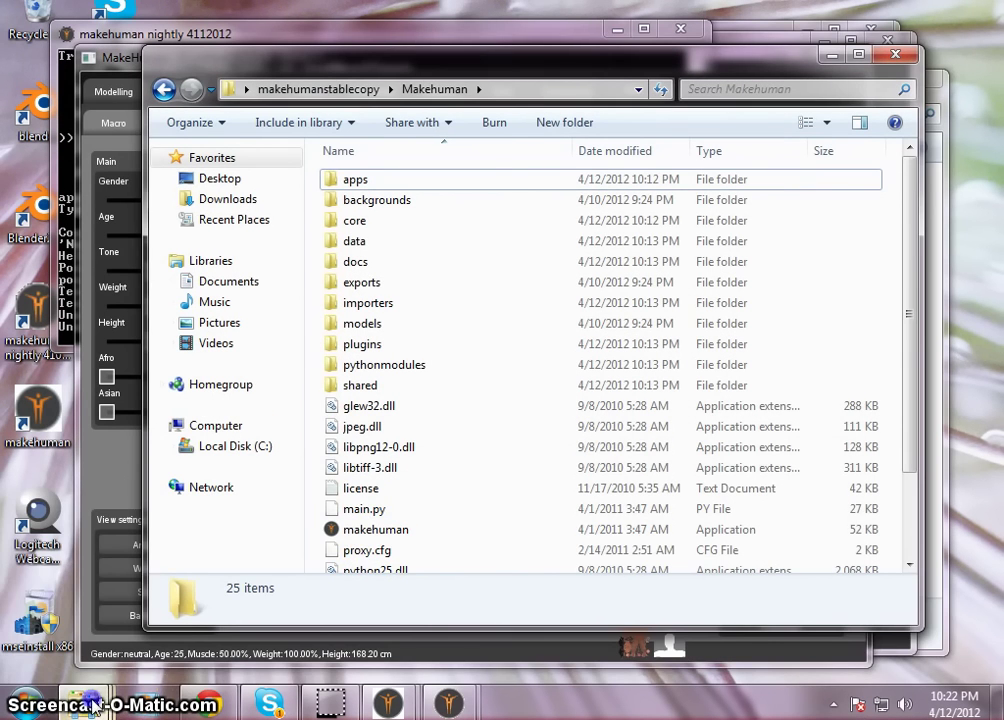
mouse_move(142, 704)
click(489, 648)
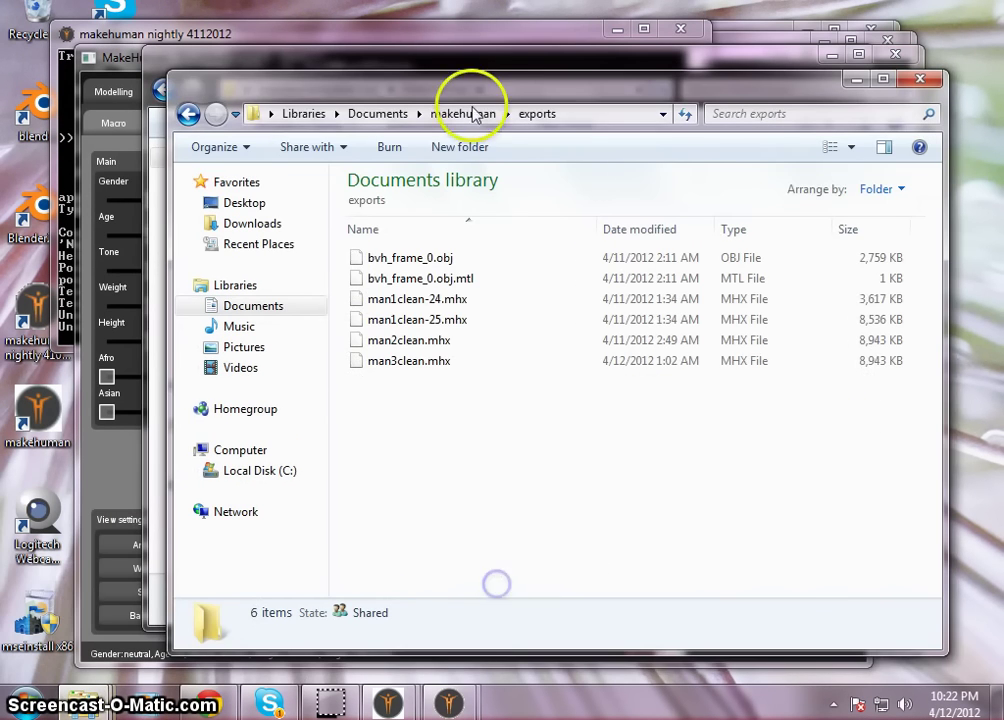
click(194, 114)
double_click(392, 341)
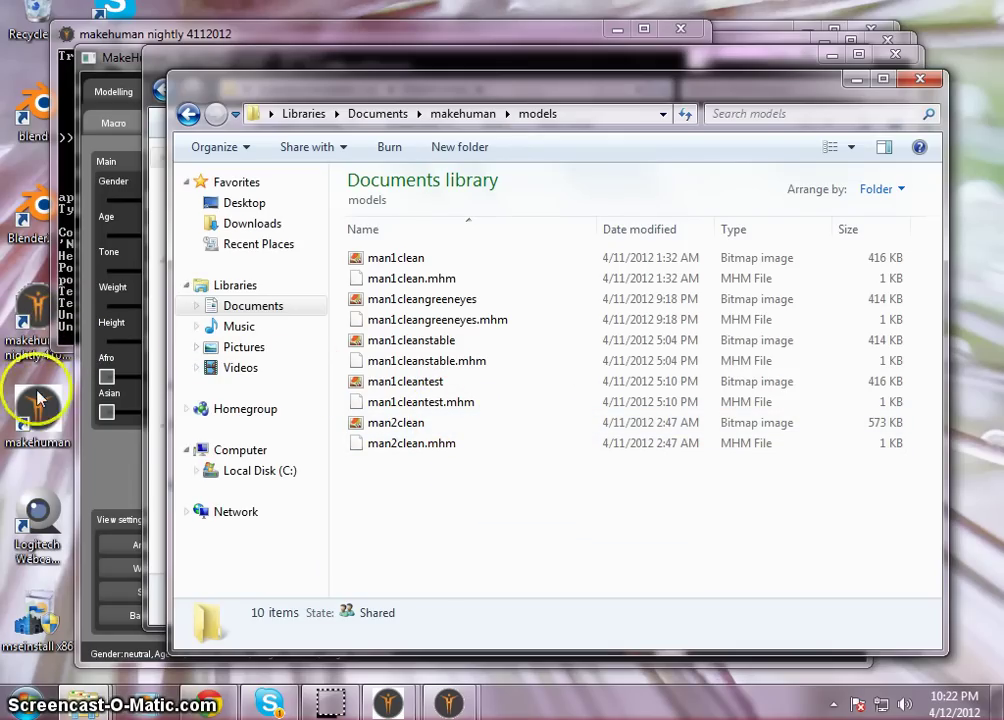
click(920, 78)
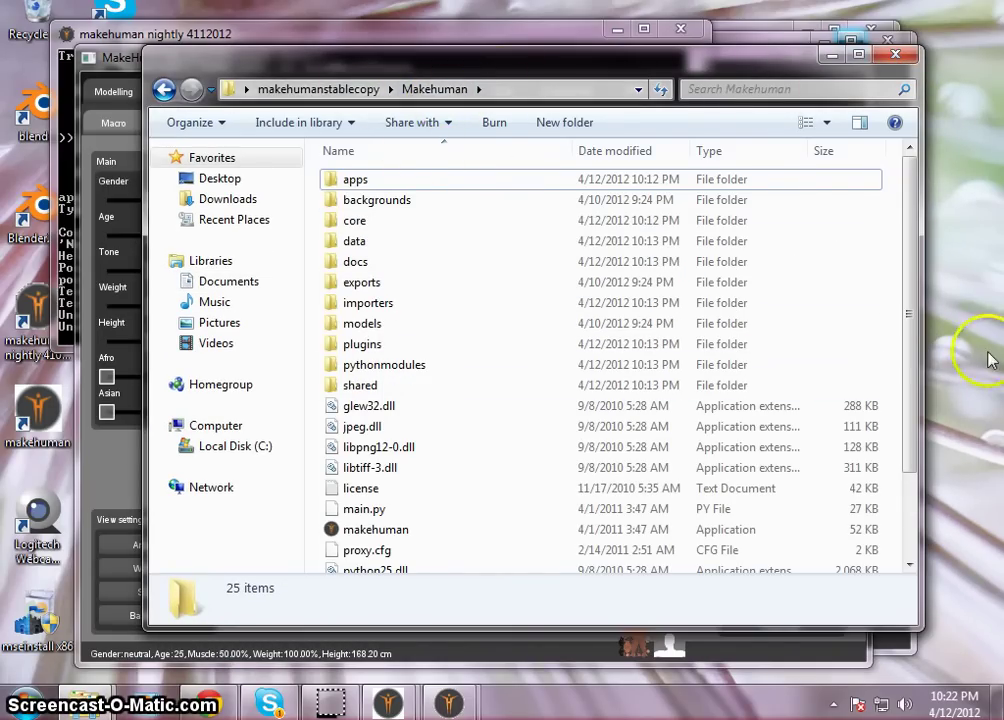
- Look through the makehumanstablecopy program folder and the Makehuman installation folder under Program Files
scroll(500, 320, down, 2)
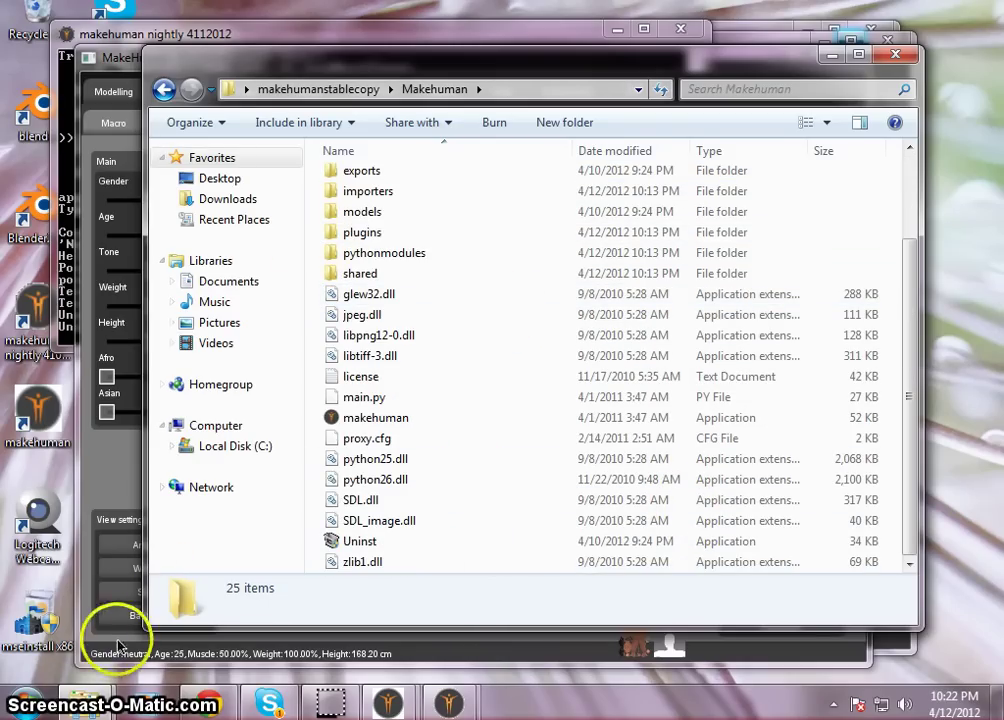
mouse_move(85, 704)
click(253, 642)
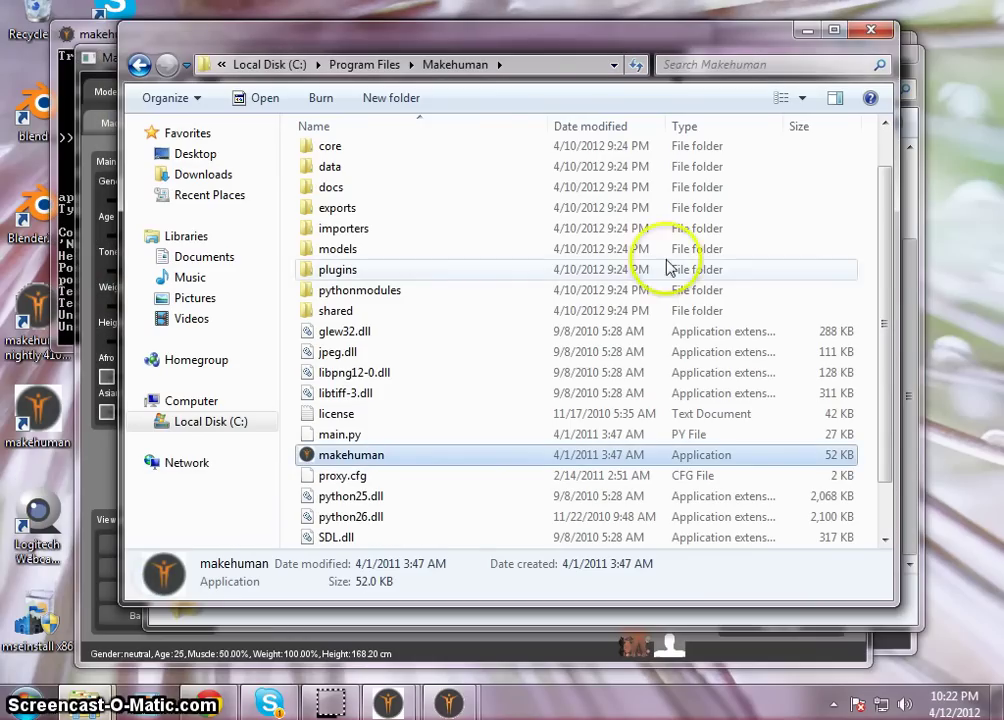
click(139, 63)
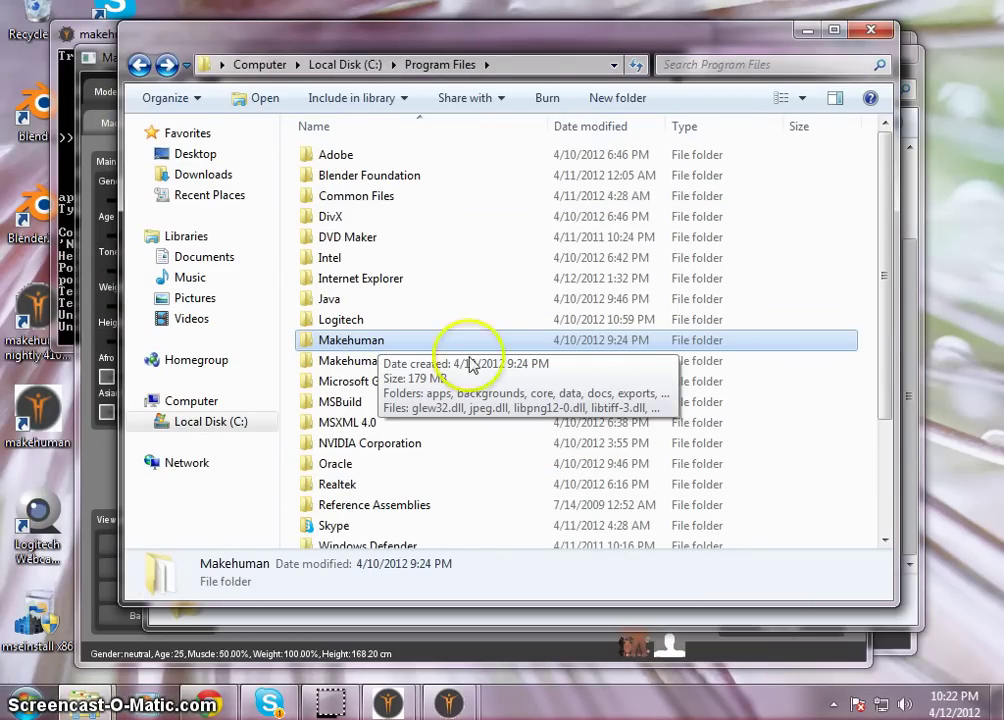
- Close both remaining folder windows and both running MakeHuman builds
click(868, 31)
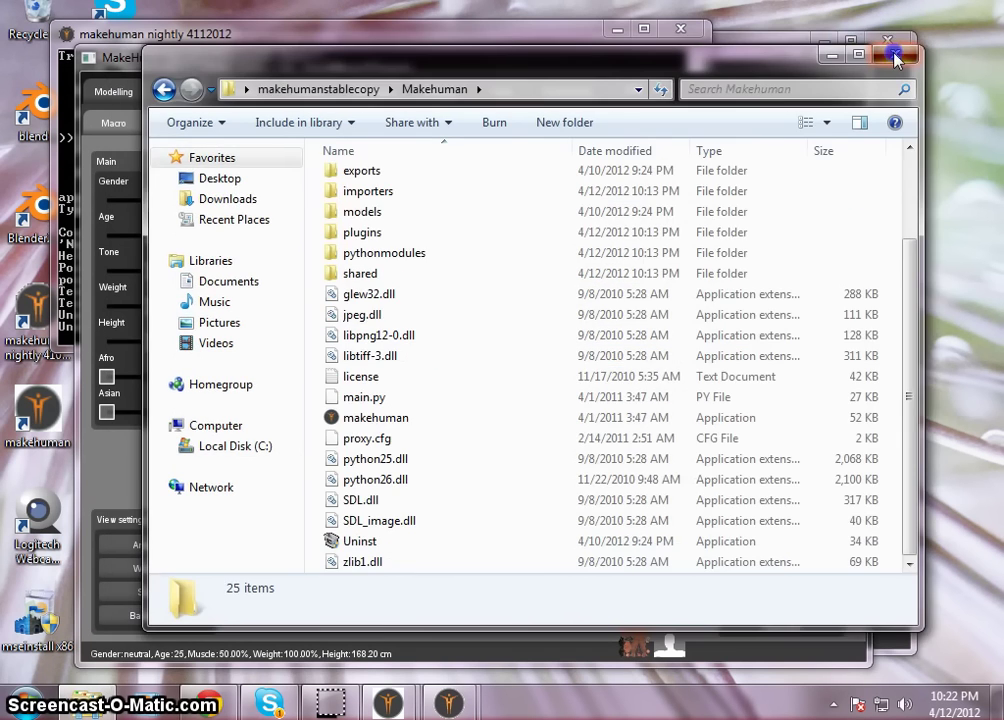
click(895, 57)
click(838, 57)
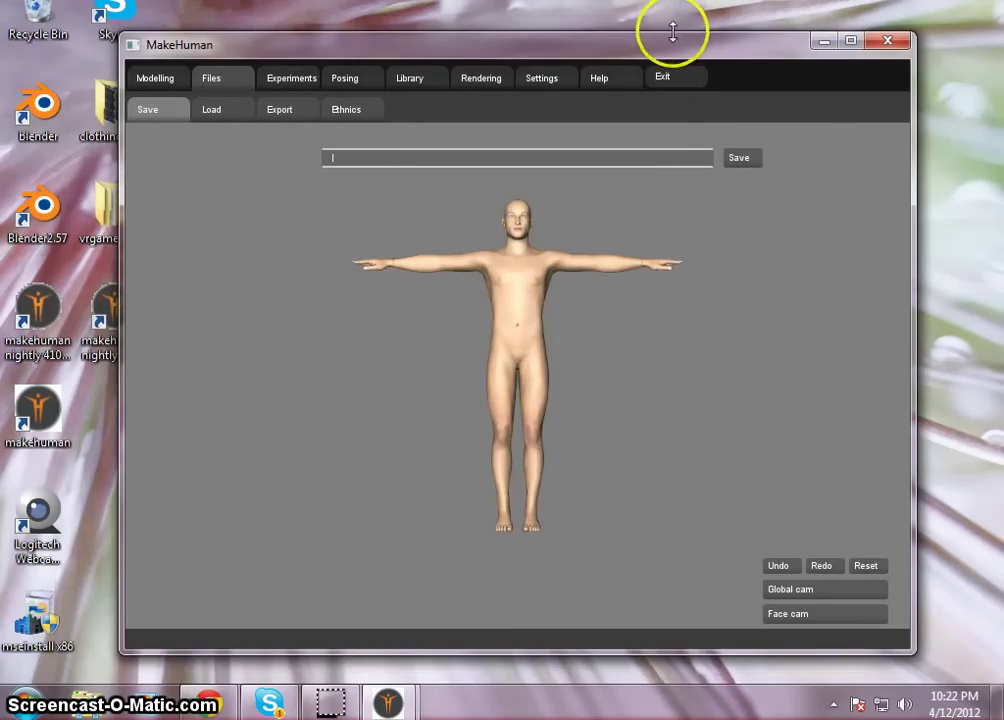
click(890, 42)
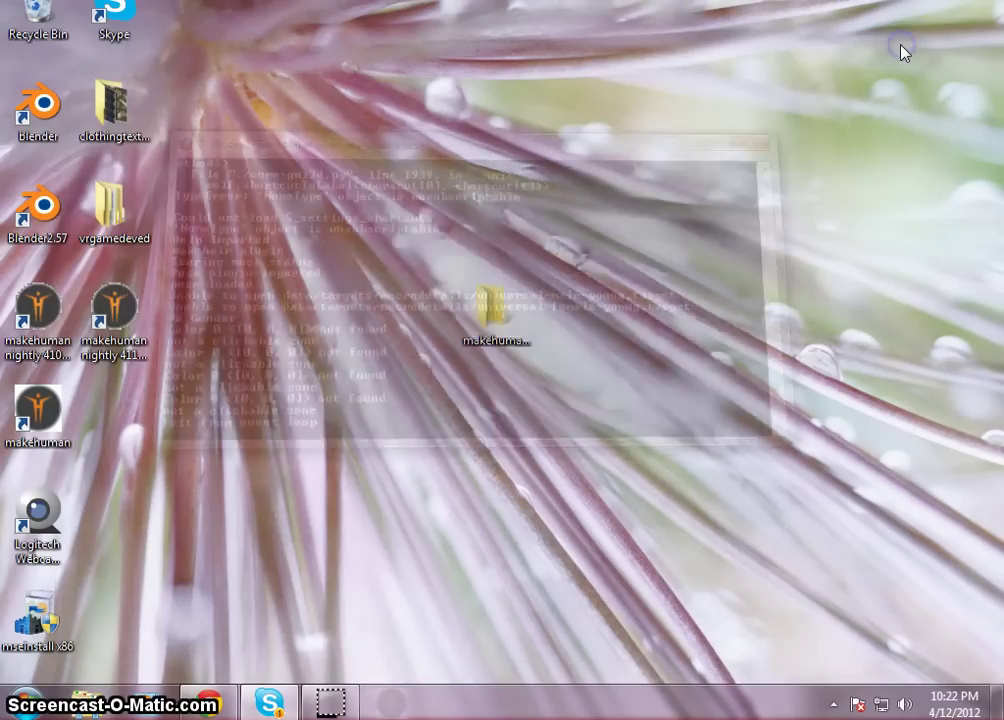